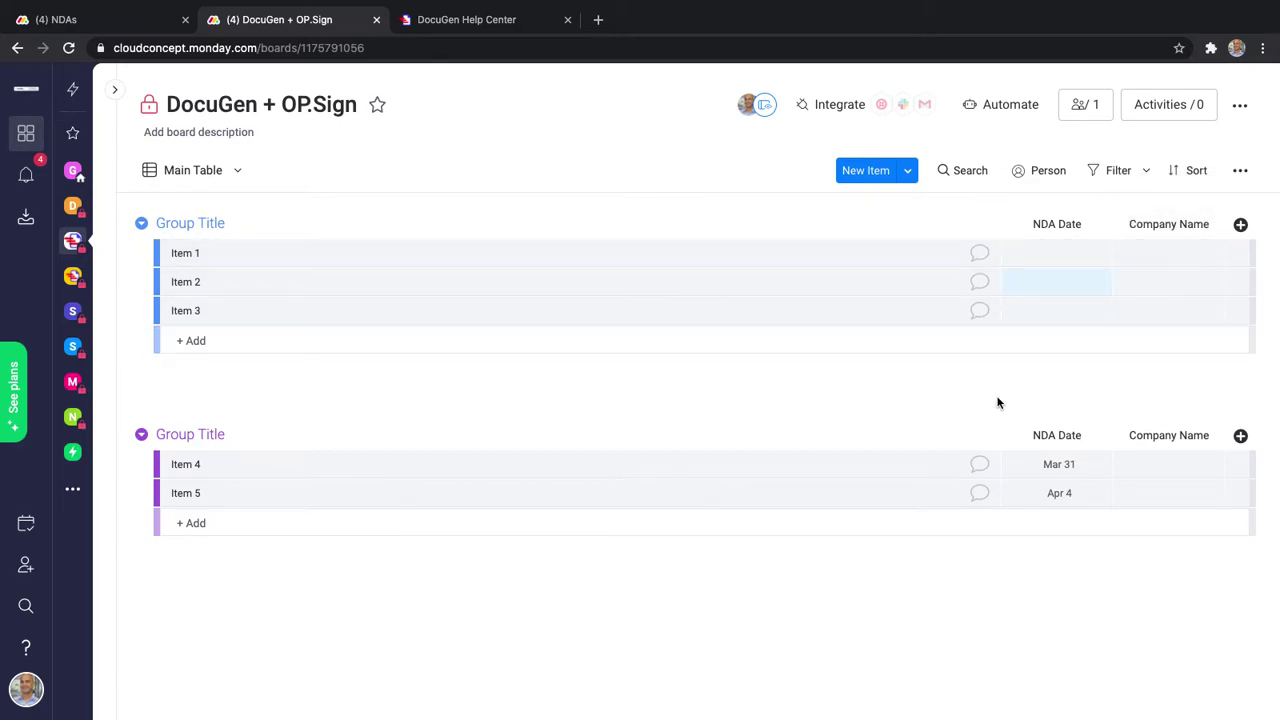
# - Add a Form view to the board titled 'Customer Signup'
pyautogui.click(195, 172)
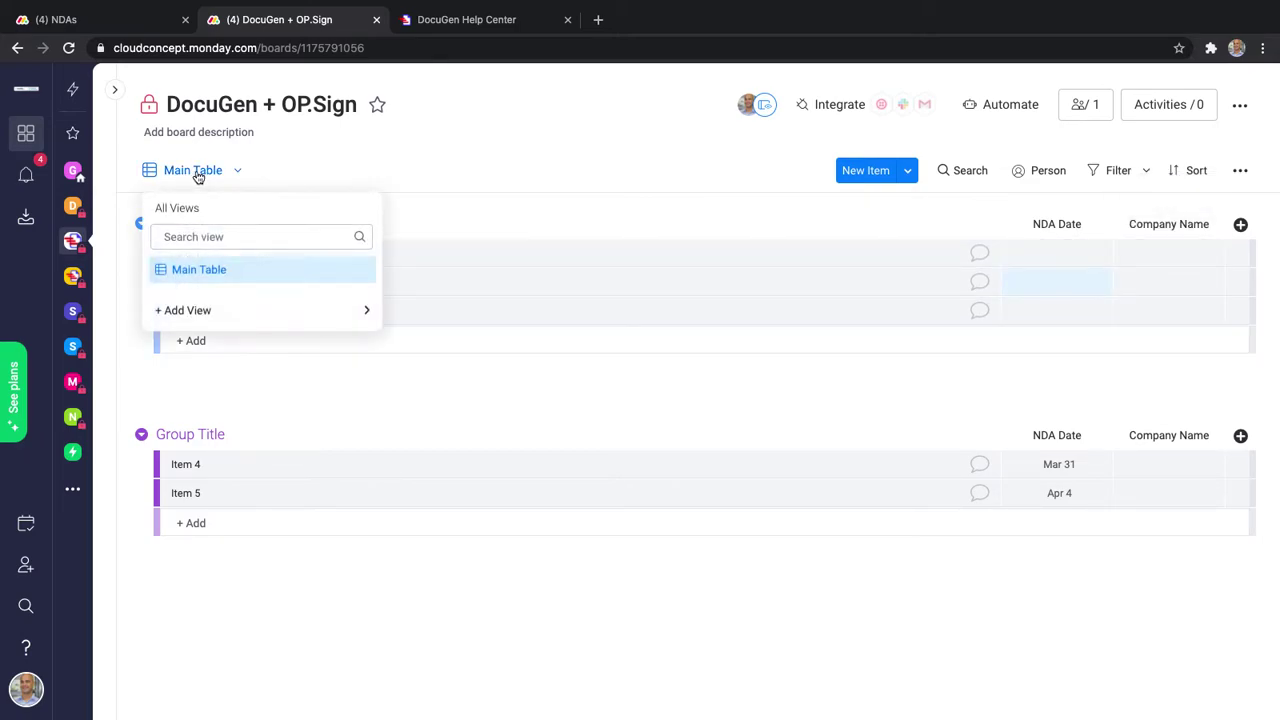
pyautogui.moveTo(206, 314)
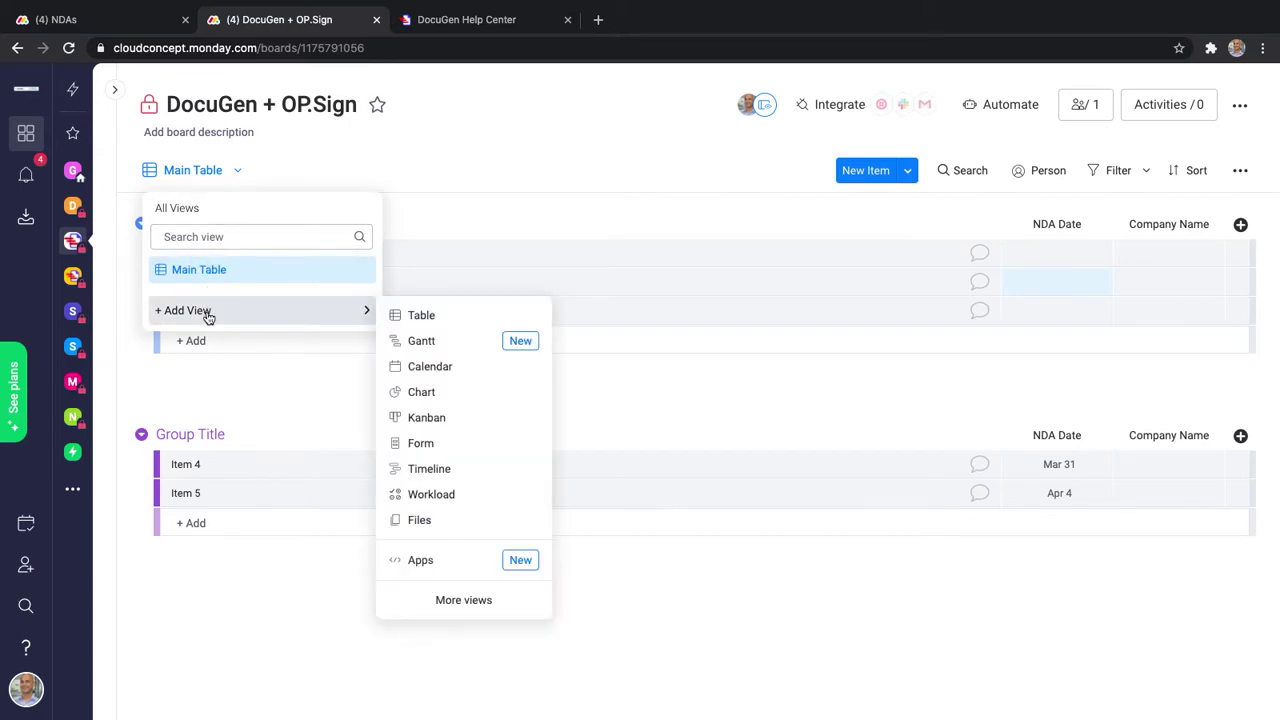
pyautogui.click(466, 448)
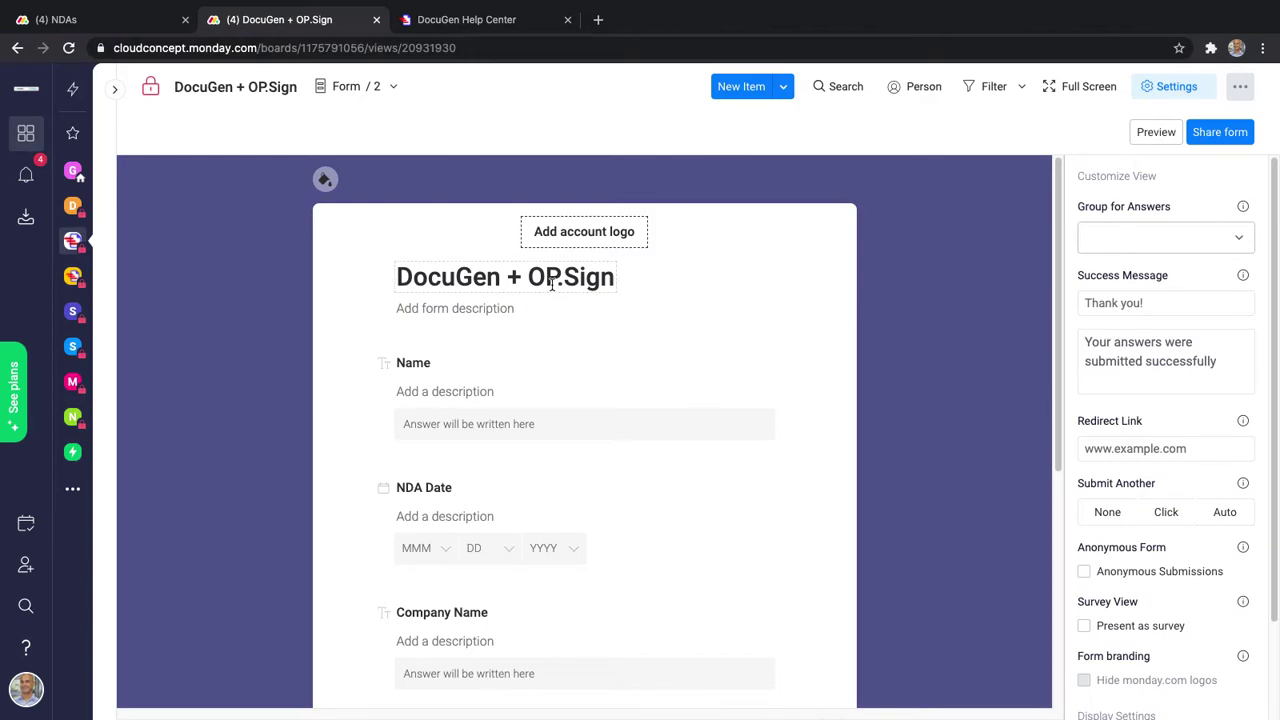
pyautogui.click(551, 284)
pyautogui.write('C')
pyautogui.press('BackSpace')
pyautogui.write('Custome')
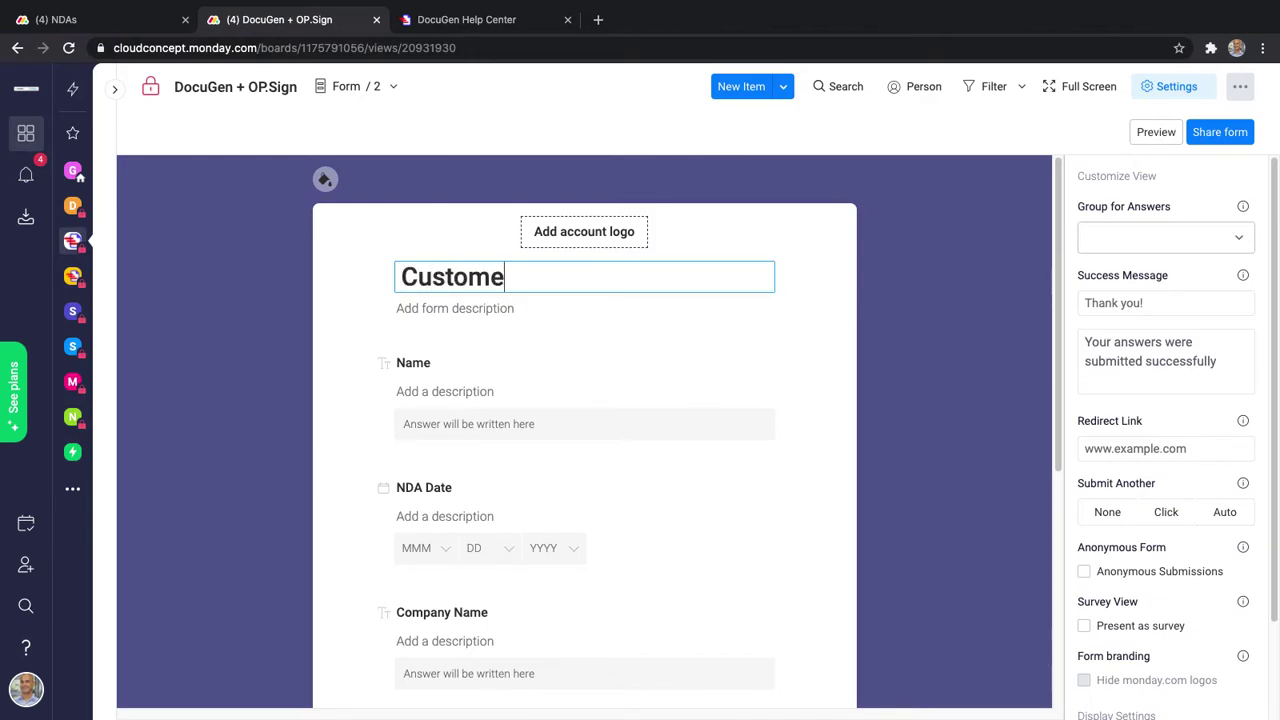
pyautogui.write('r Signiup')
pyautogui.press('BackSpace')
pyautogui.press('BackSpace')
pyautogui.press('BackSpace')
pyautogui.write('up')
pyautogui.click(622, 323)
# - Make the Name and Company Name questions required, and hide the NDA Date and Update questions
pyautogui.scroll(-1, 622, 323)
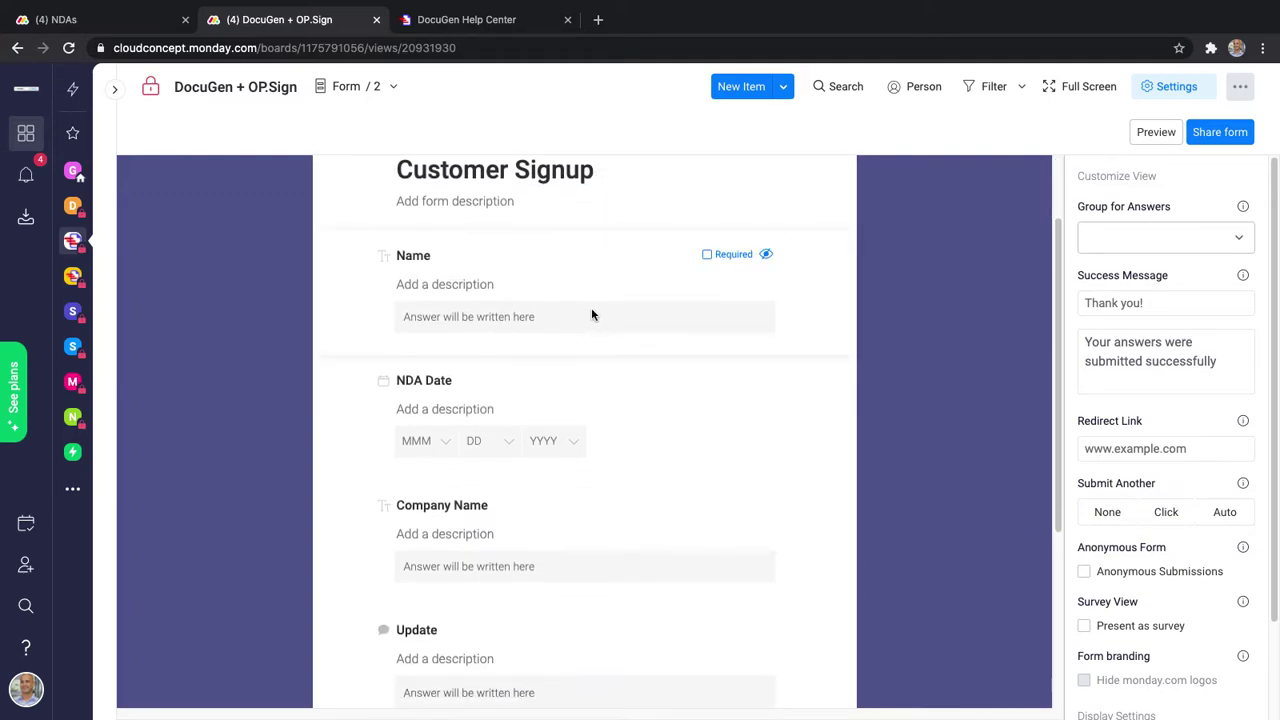
pyautogui.click(708, 255)
pyautogui.scroll(-1, 709, 322)
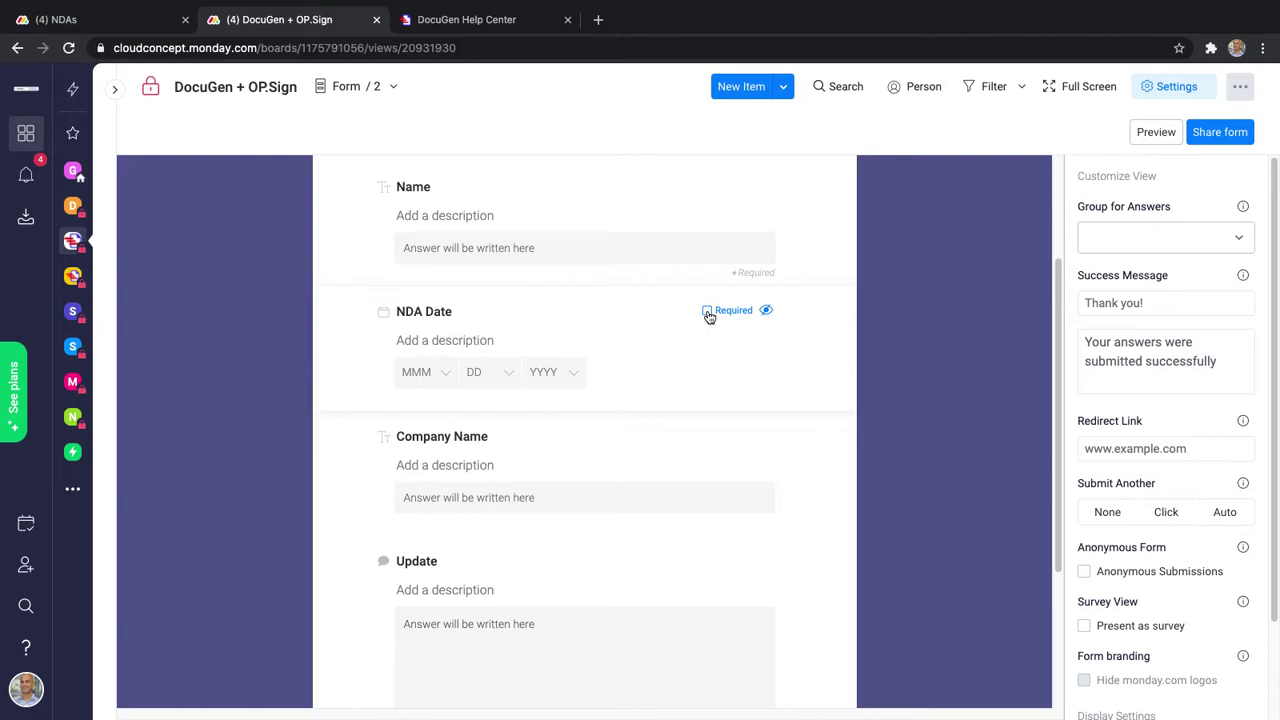
pyautogui.click(764, 312)
pyautogui.scroll(-1, 700, 345)
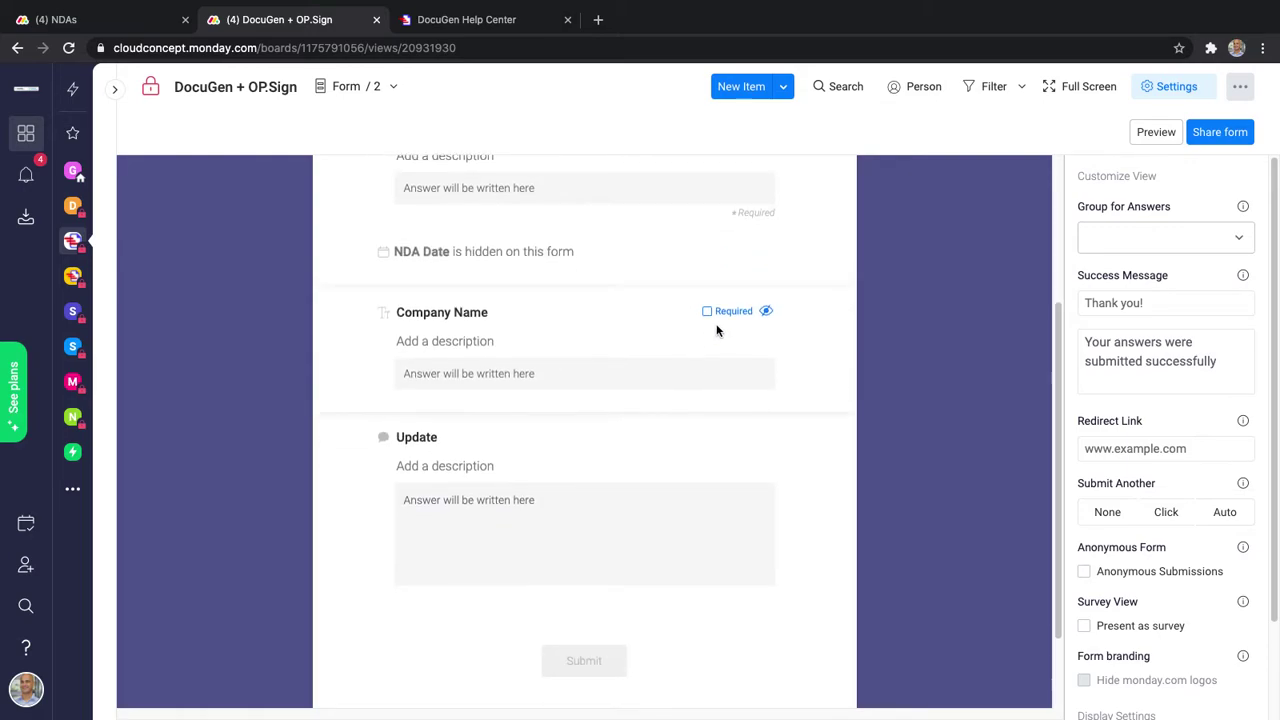
pyautogui.click(706, 314)
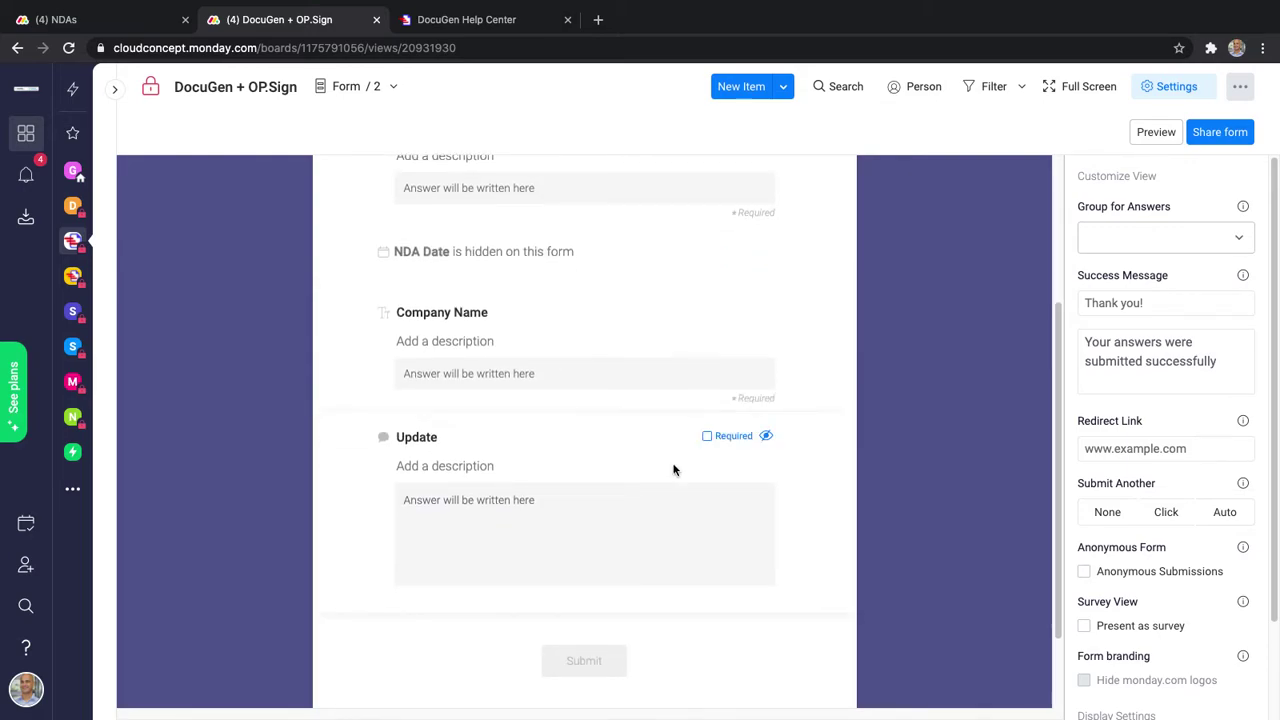
pyautogui.click(765, 437)
pyautogui.scroll(4, 894, 423)
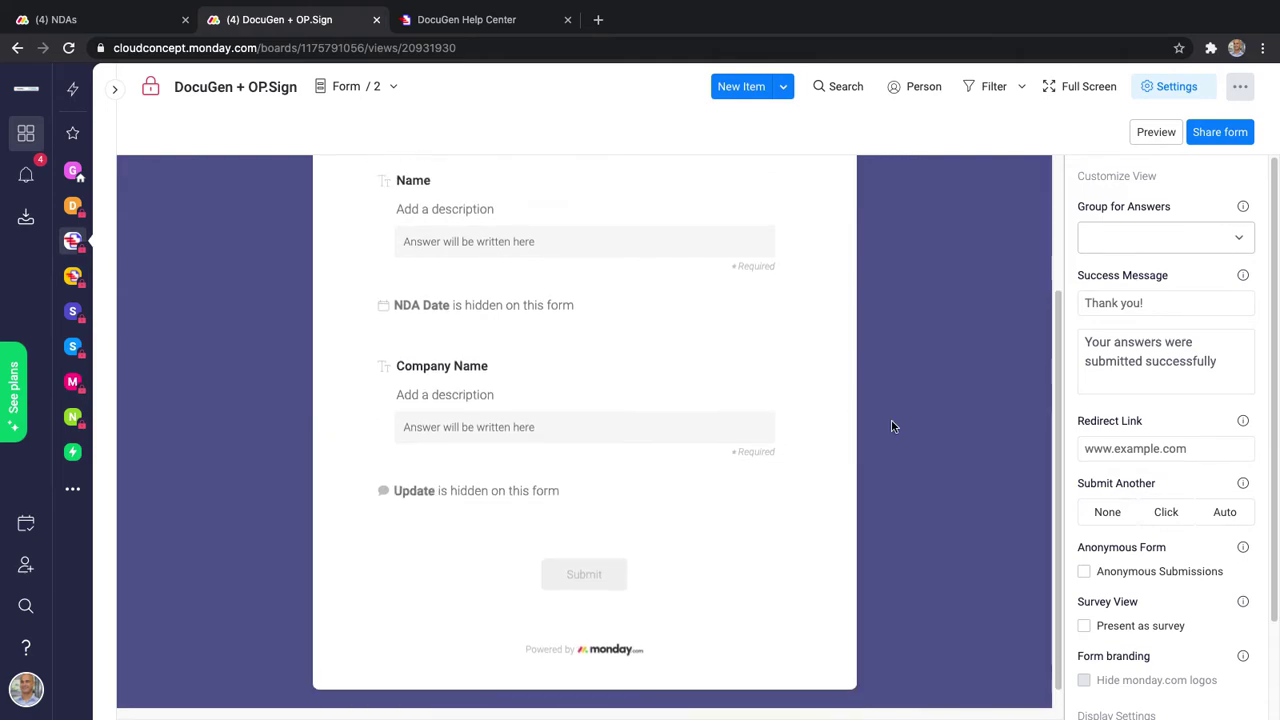
pyautogui.click(1228, 132)
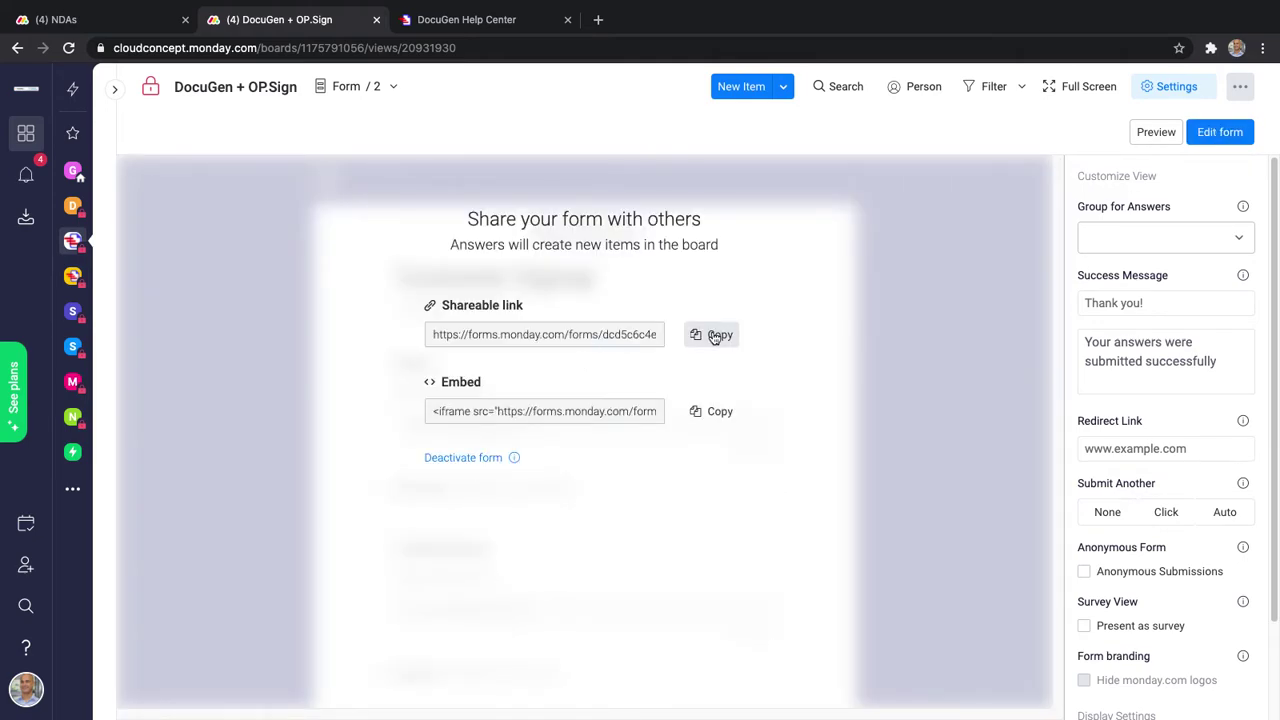
# - Copy the form's share link and load it in a new incognito window
pyautogui.click(713, 336)
pyautogui.click(1262, 48)
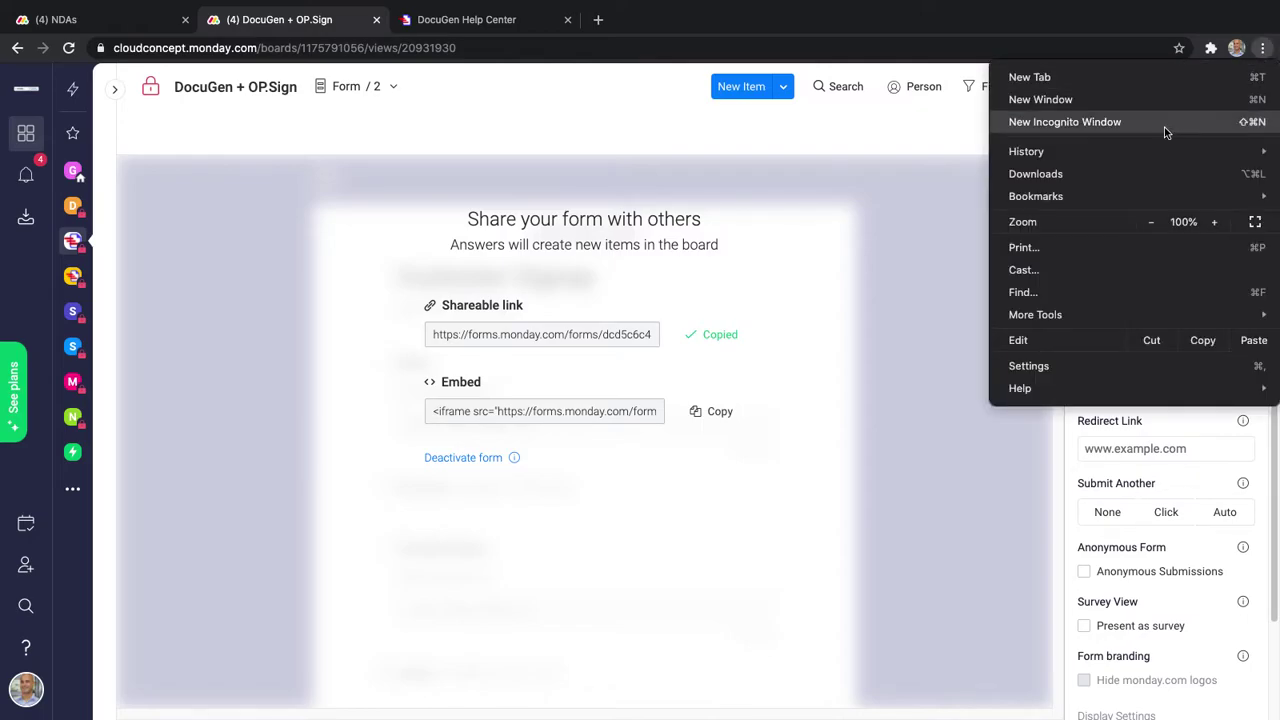
pyautogui.click(1164, 127)
pyautogui.hotkey('ctrl', 'v')
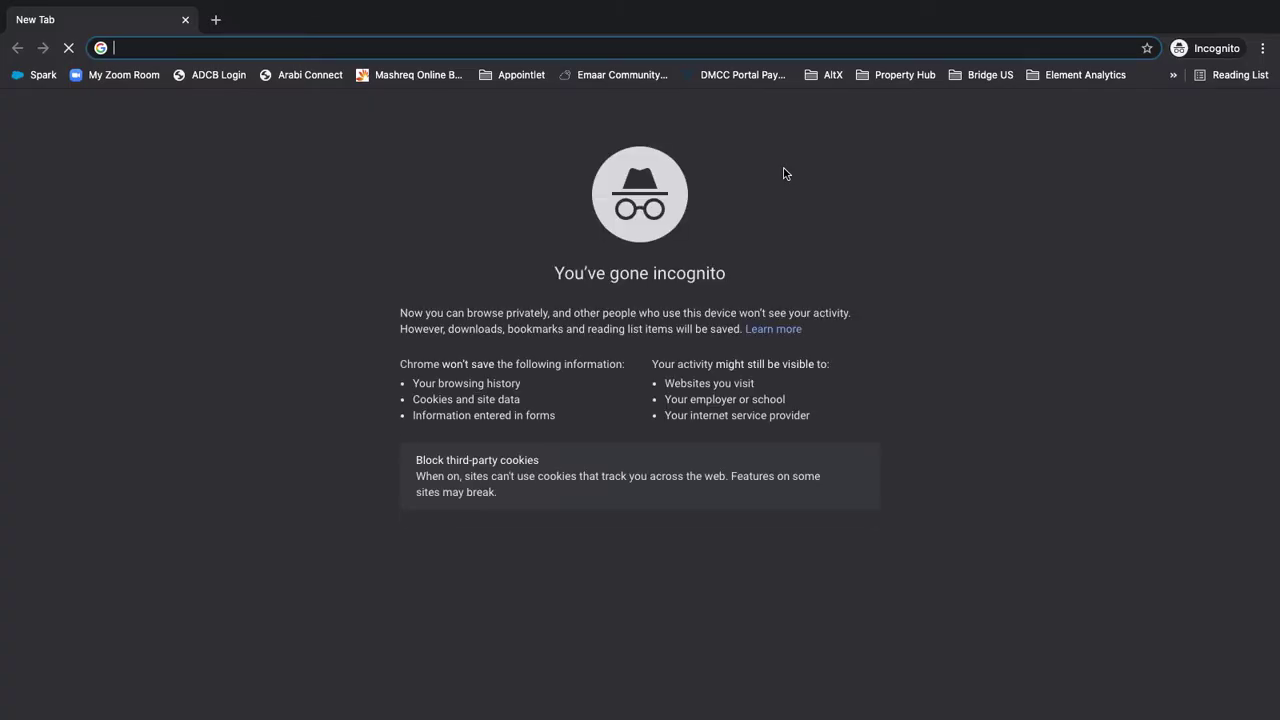
pyautogui.press('Return')
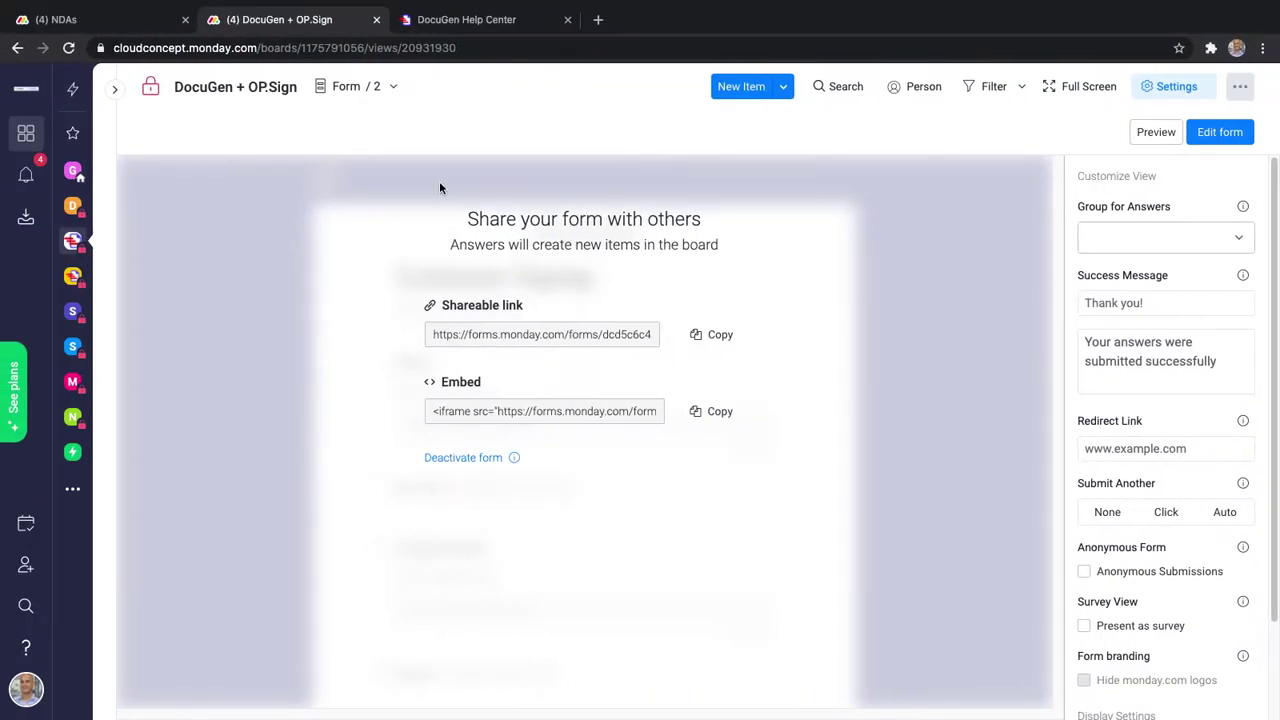
# - Switch the board back to the Main Table view
pyautogui.click(352, 86)
pyautogui.click(371, 184)
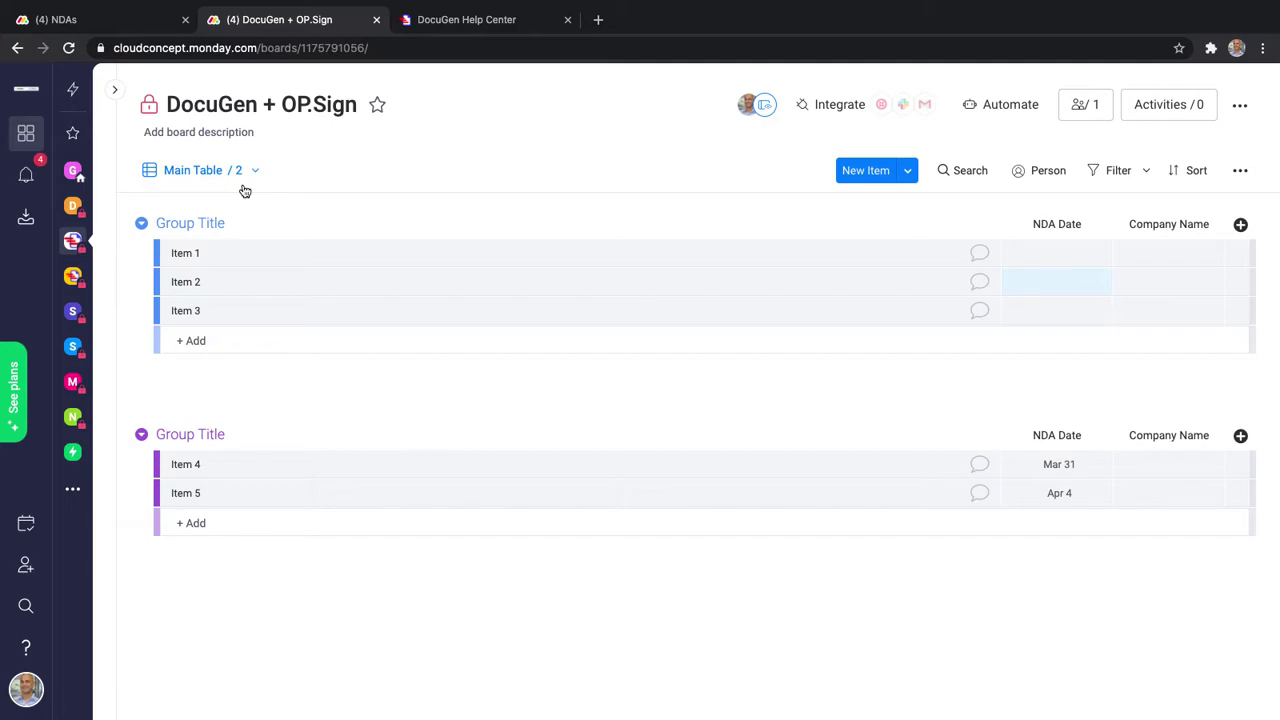
pyautogui.click(245, 188)
# - Add the DocuGen app as a board view named 'NDA'
pyautogui.moveTo(243, 338)
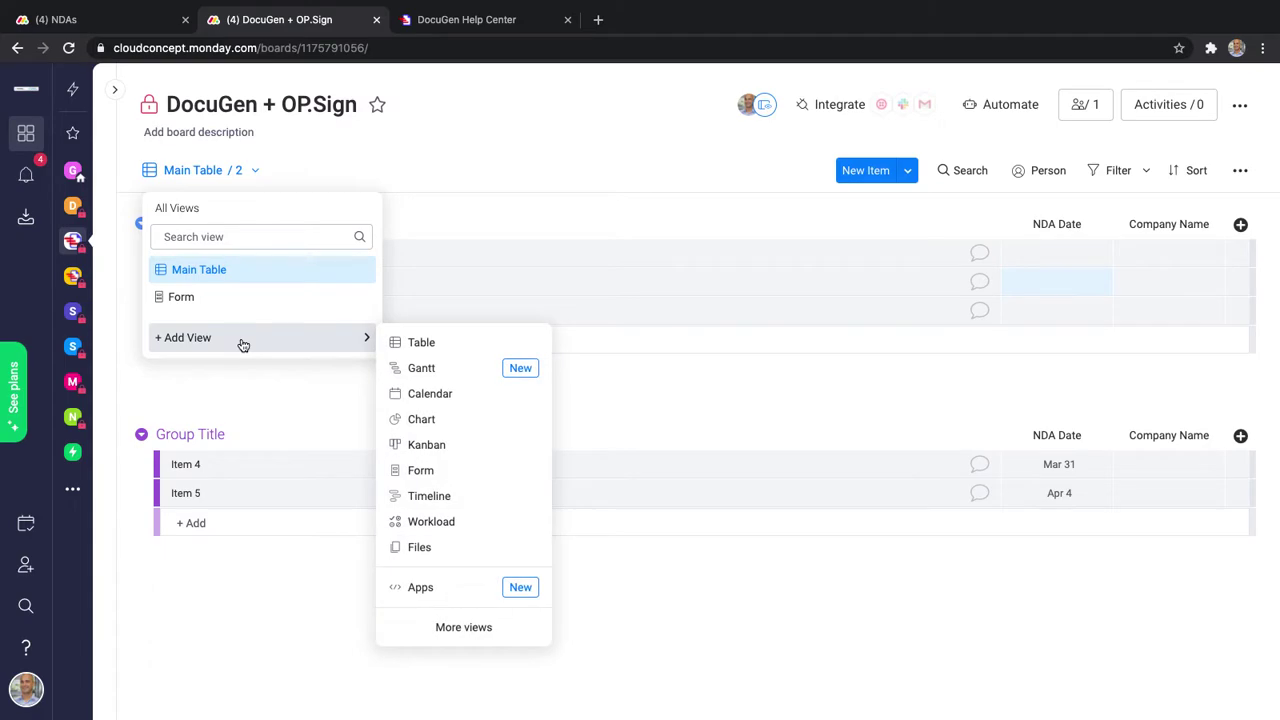
pyautogui.click(447, 626)
pyautogui.write('docug')
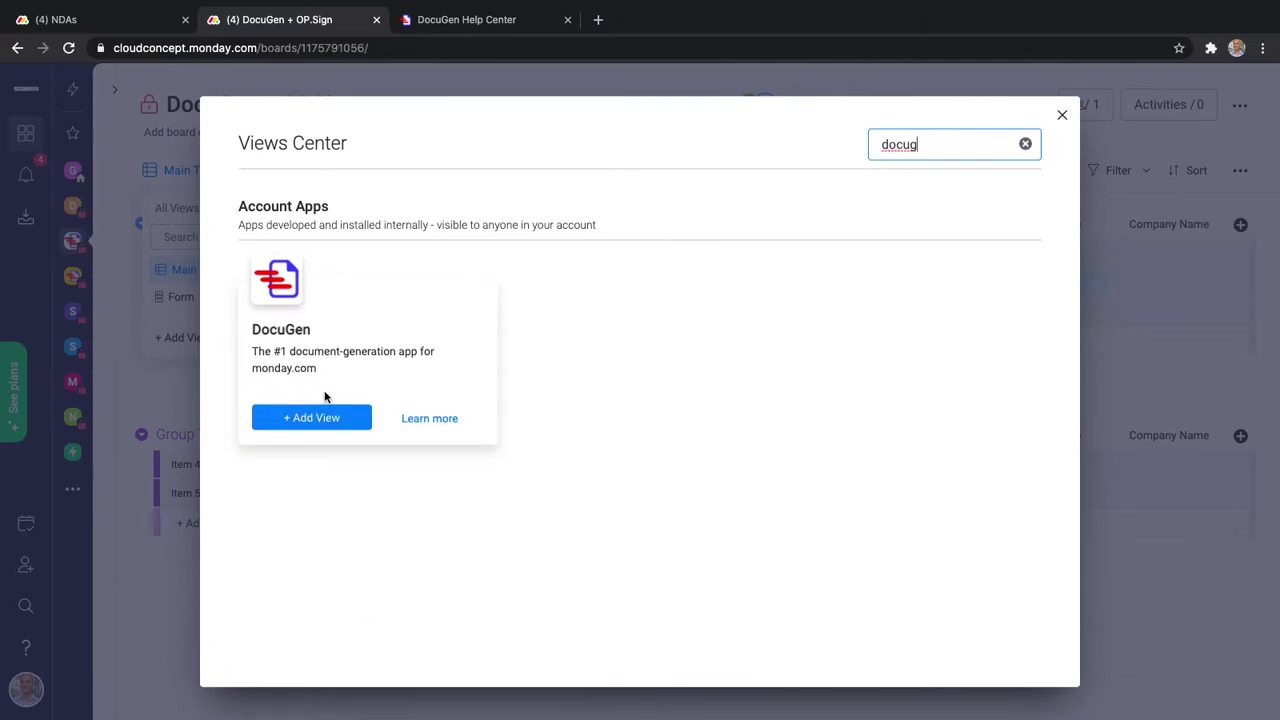
pyautogui.click(318, 415)
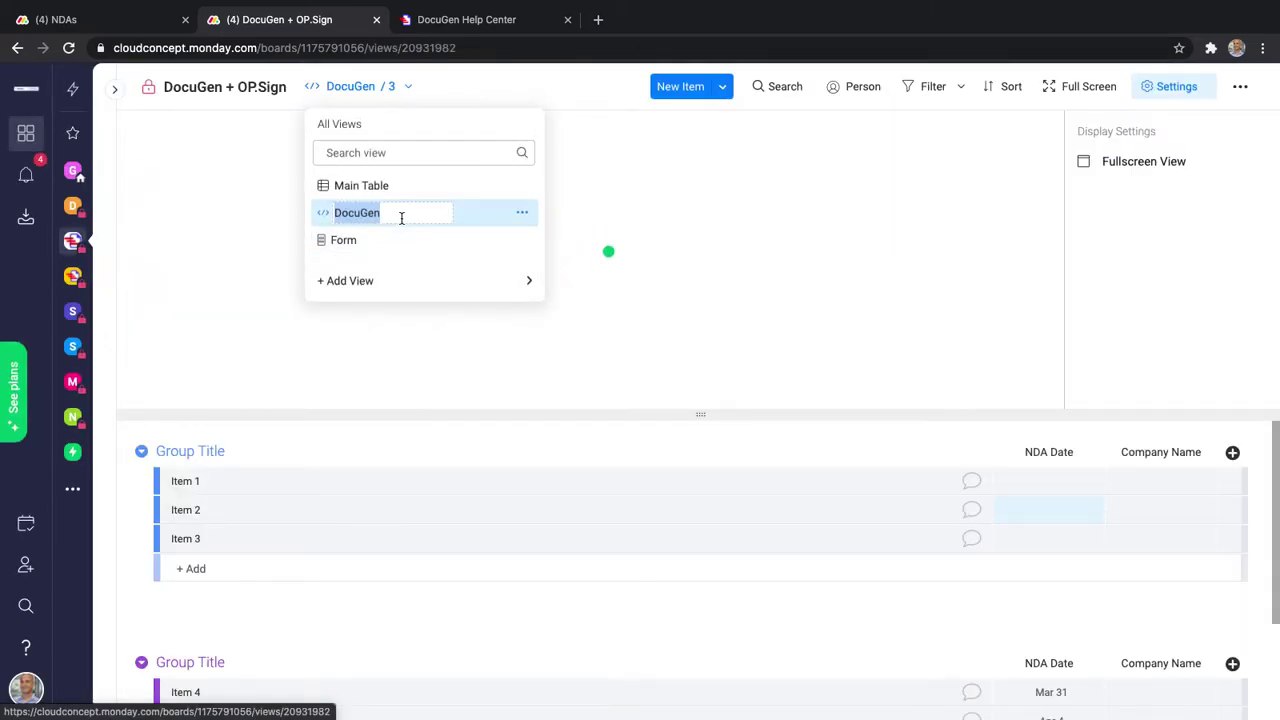
pyautogui.write('NDA')
pyautogui.press('Return')
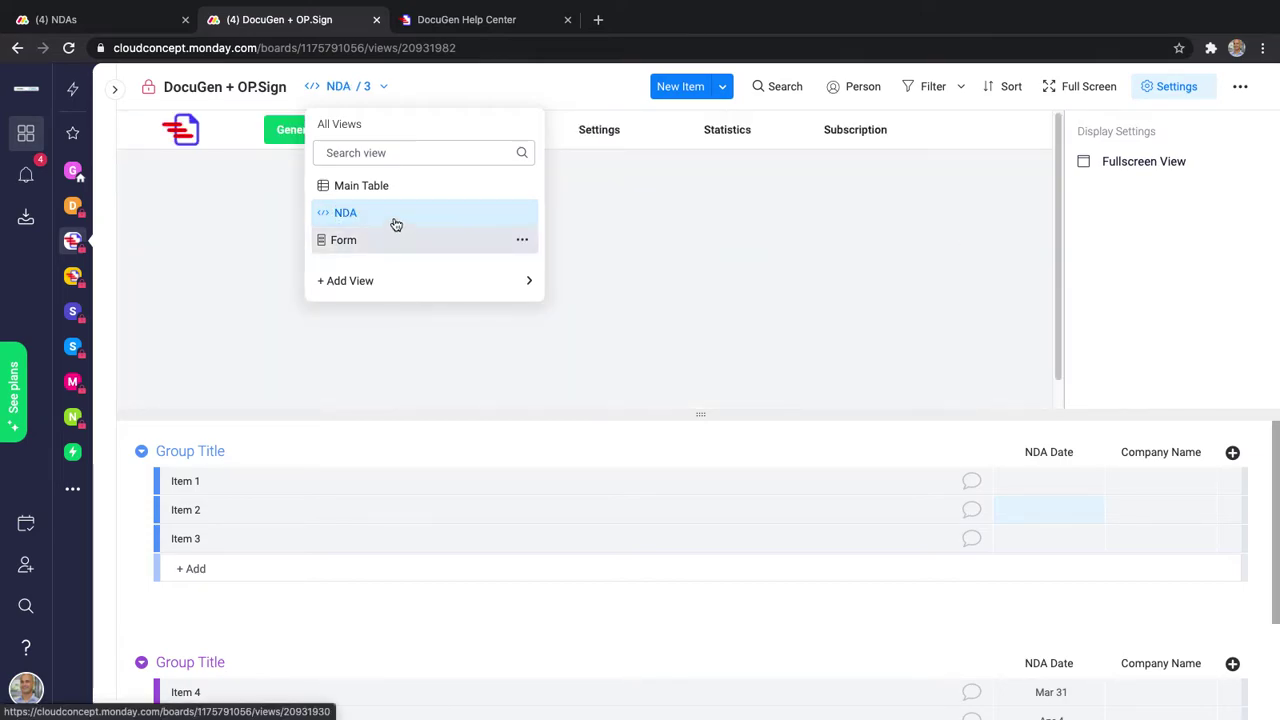
# - Set the NDA view to full-screen display, then return to Main Table
pyautogui.click(797, 219)
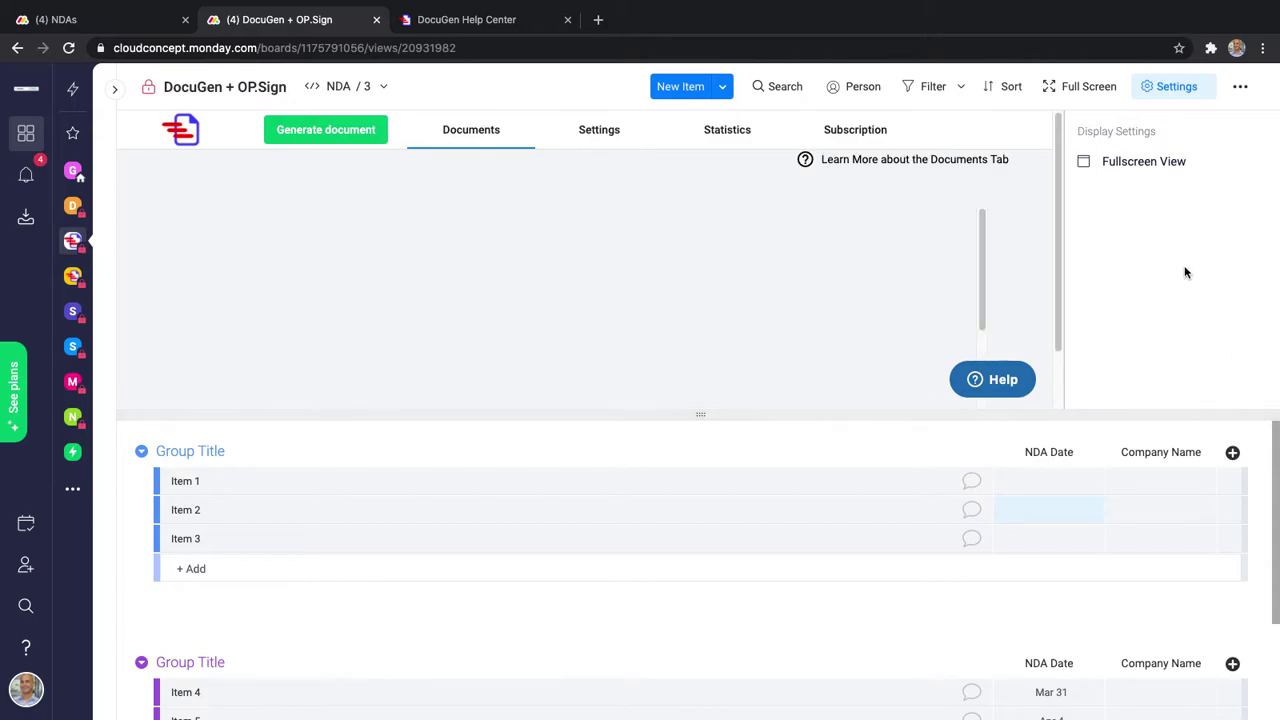
pyautogui.click(1166, 163)
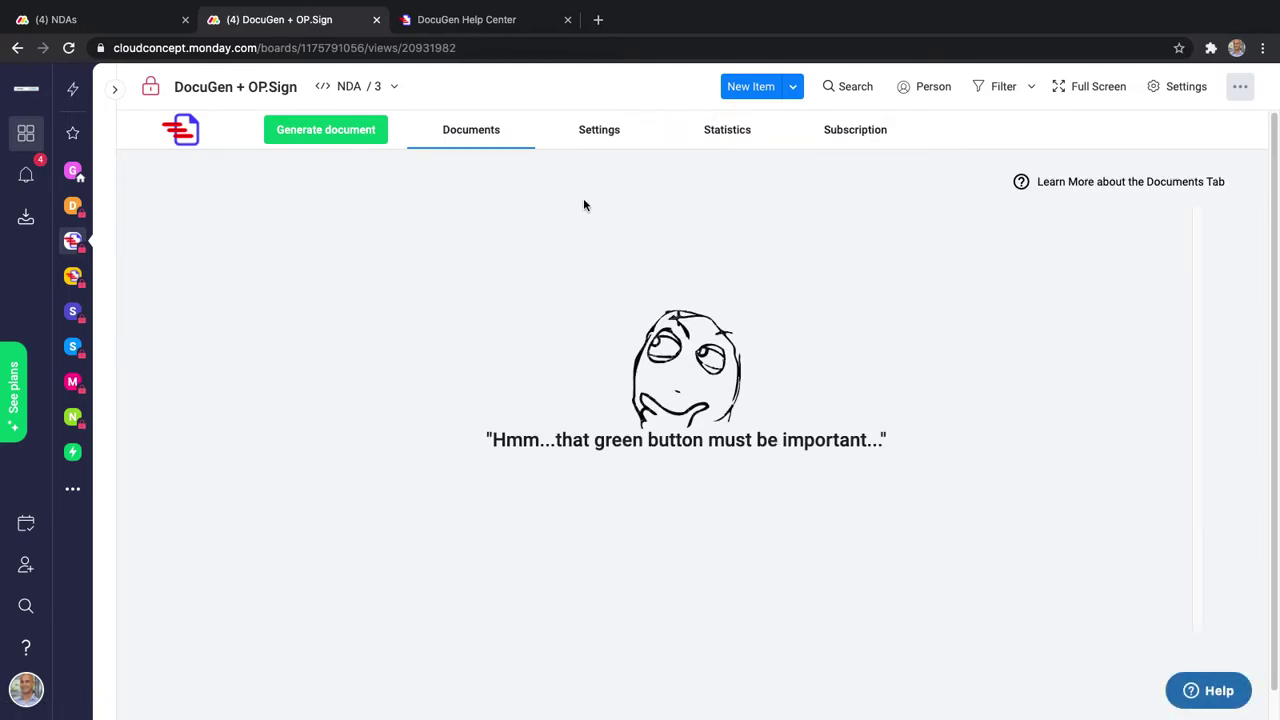
pyautogui.click(361, 88)
pyautogui.click(374, 186)
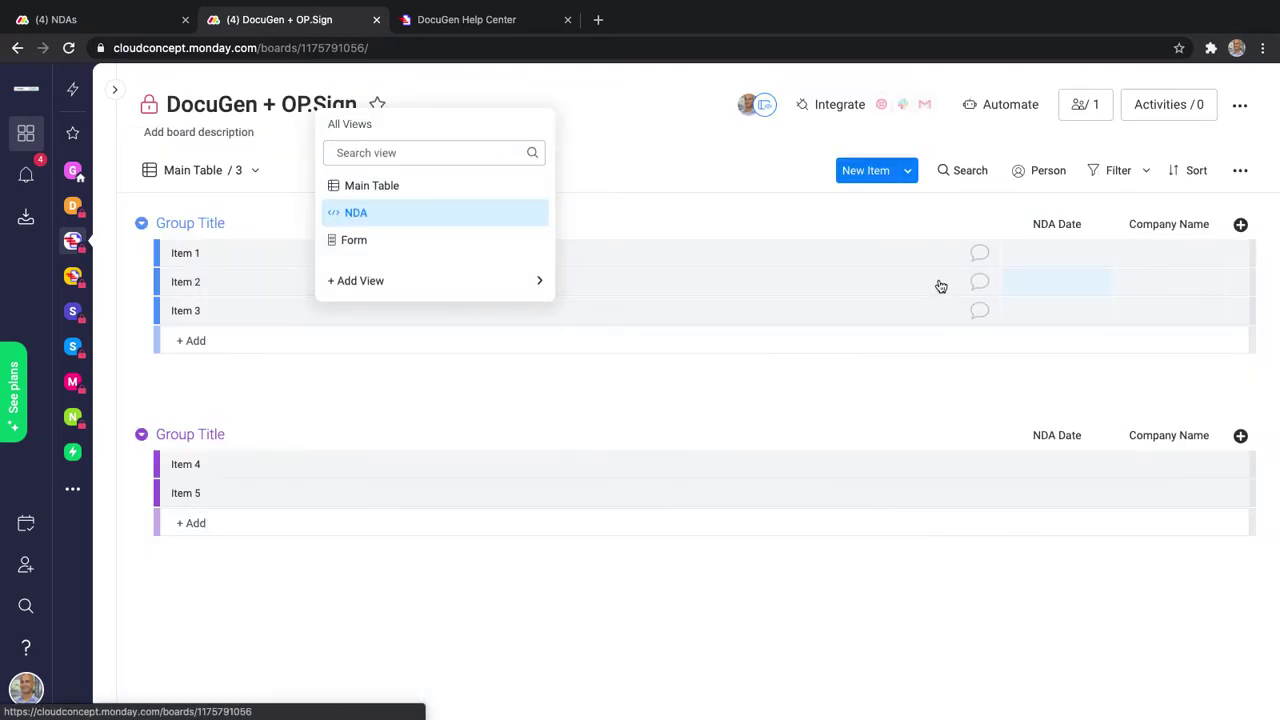
# - Add a Files column named 'Unsigned NDA' to the Main Table
pyautogui.click(1240, 225)
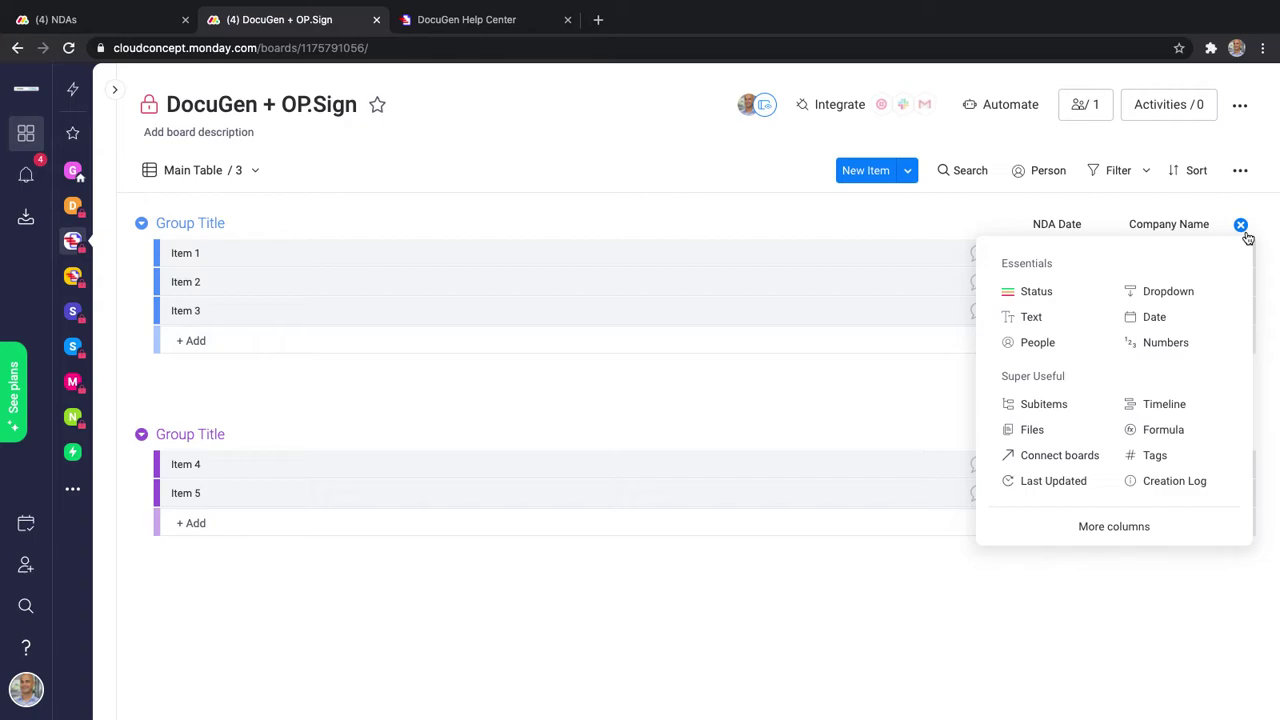
pyautogui.click(1035, 430)
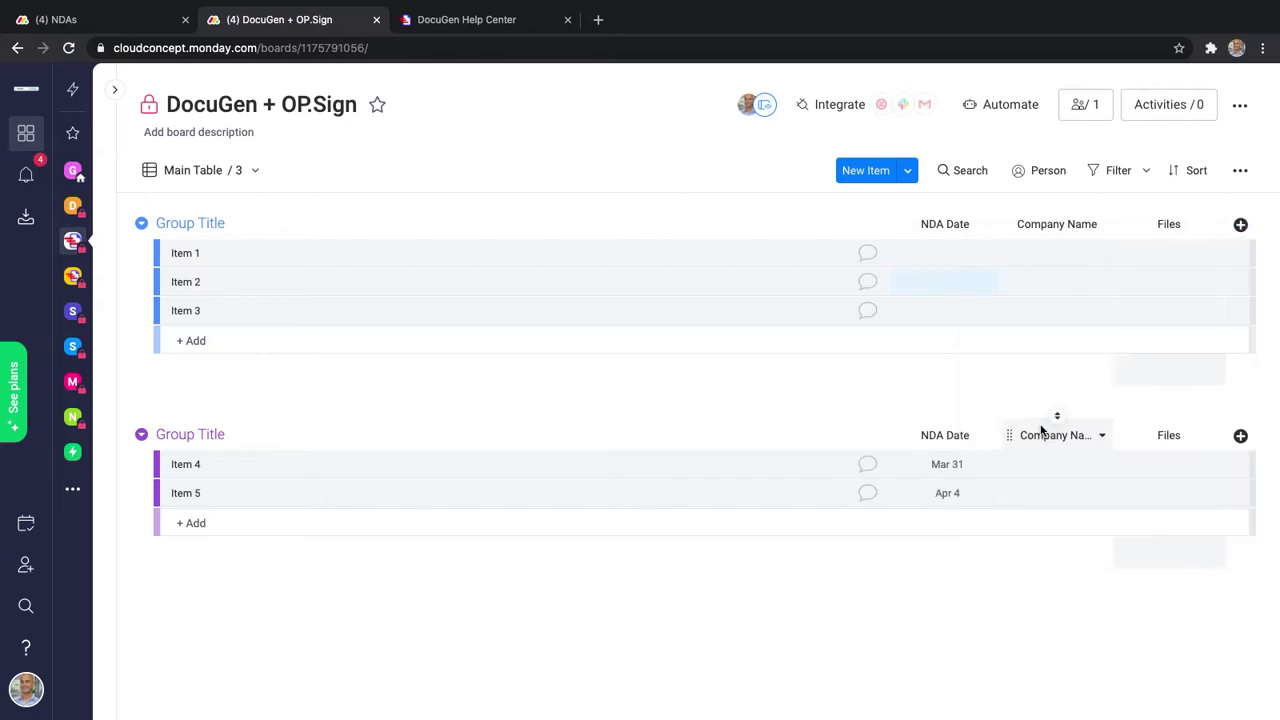
pyautogui.click(1170, 224)
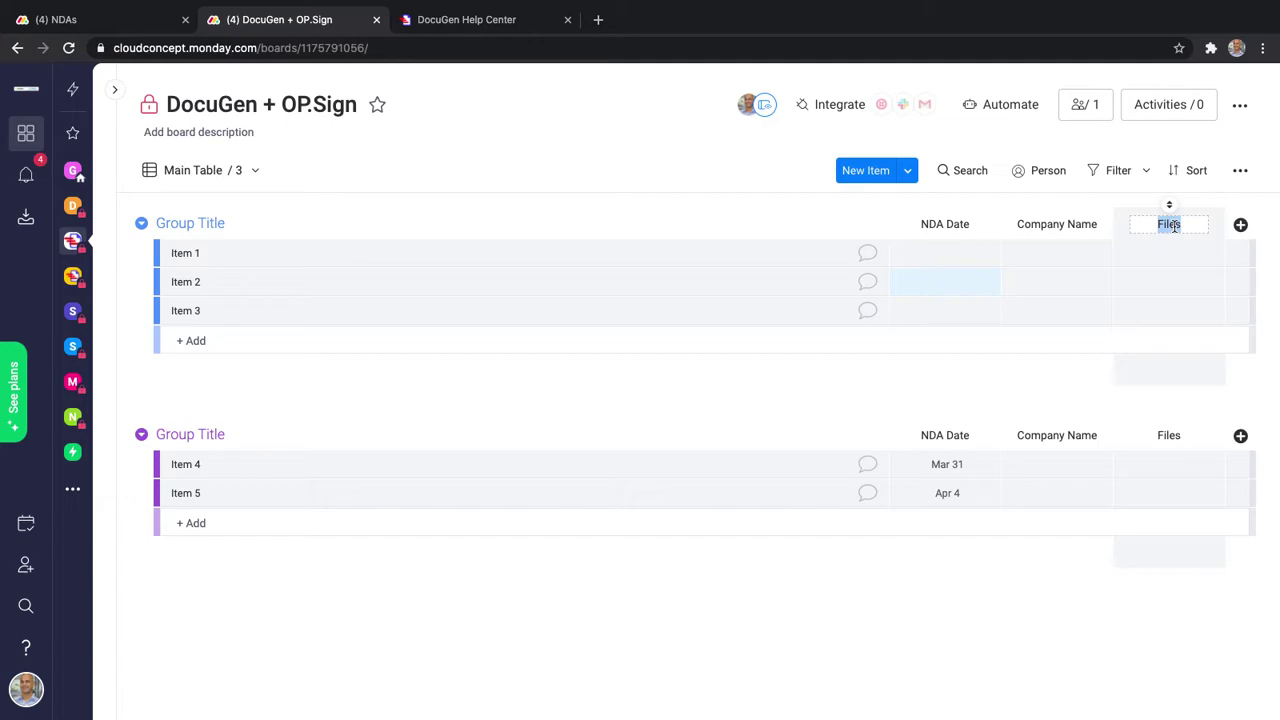
pyautogui.write('Unsigned NDA')
pyautogui.press('Return')
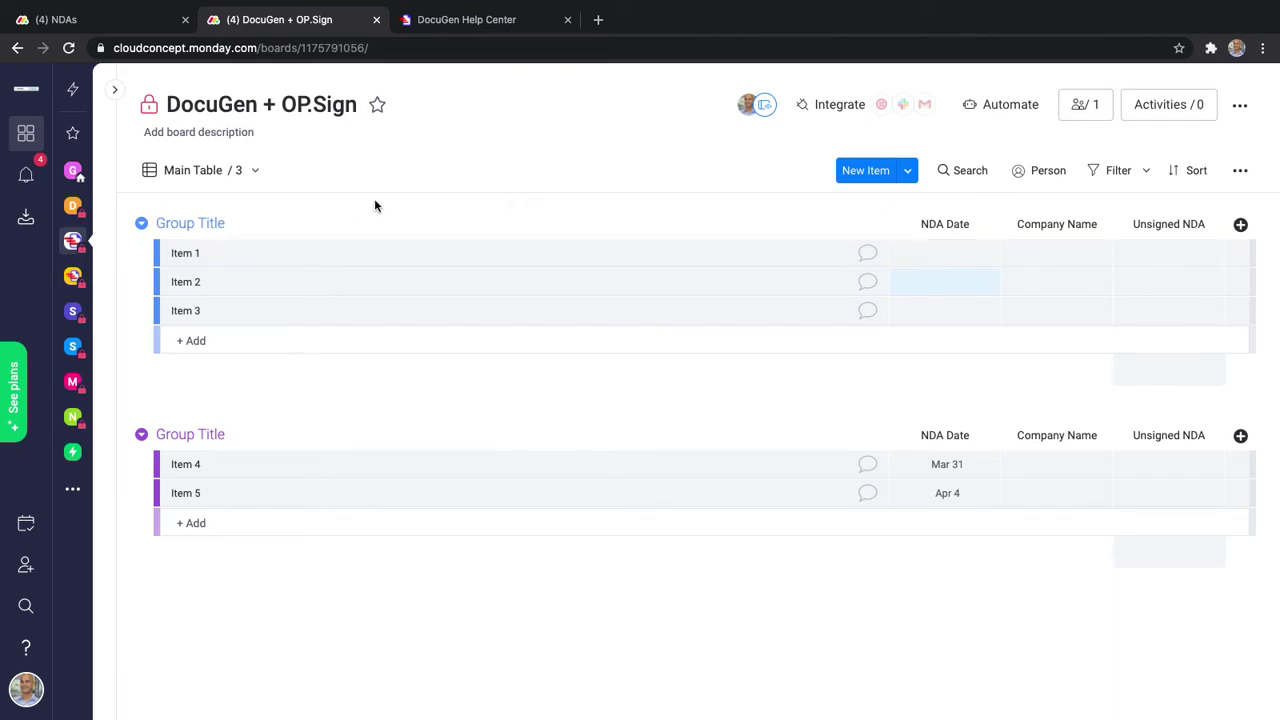
pyautogui.click(255, 170)
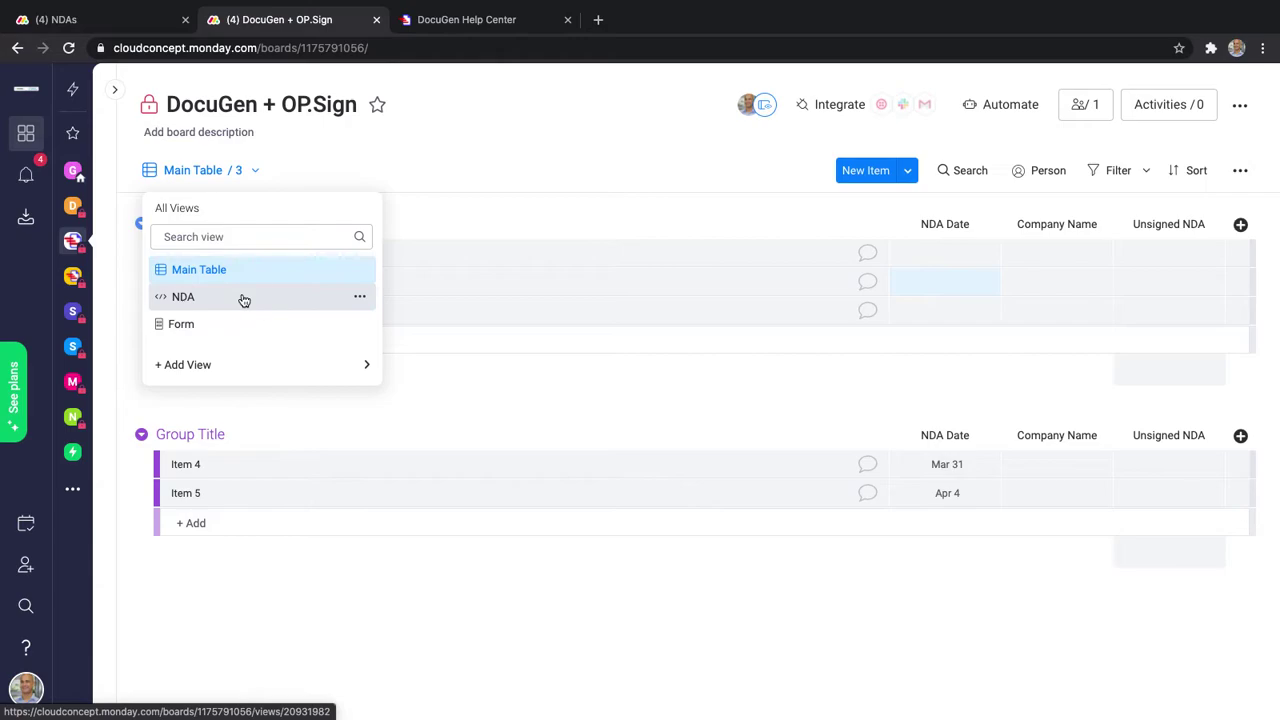
# - In the NDA view settings, attach documents to the Unsigned NDA column instead of email
pyautogui.click(243, 297)
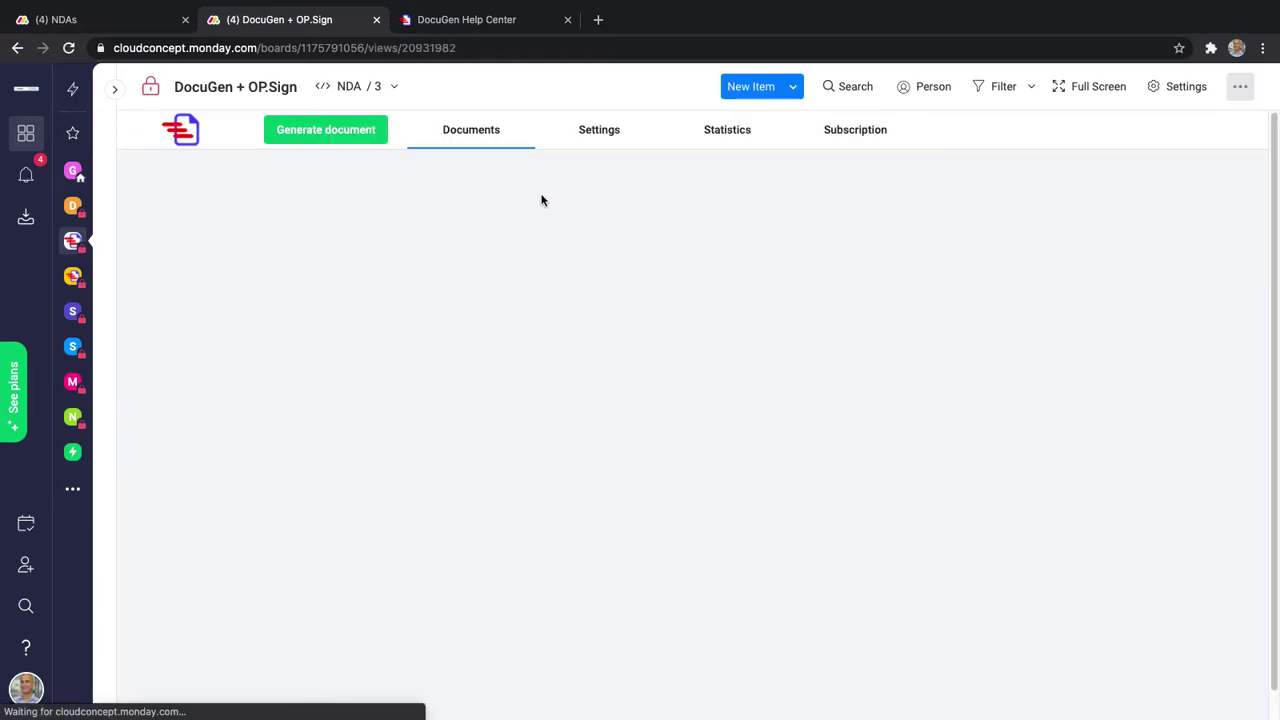
pyautogui.click(592, 148)
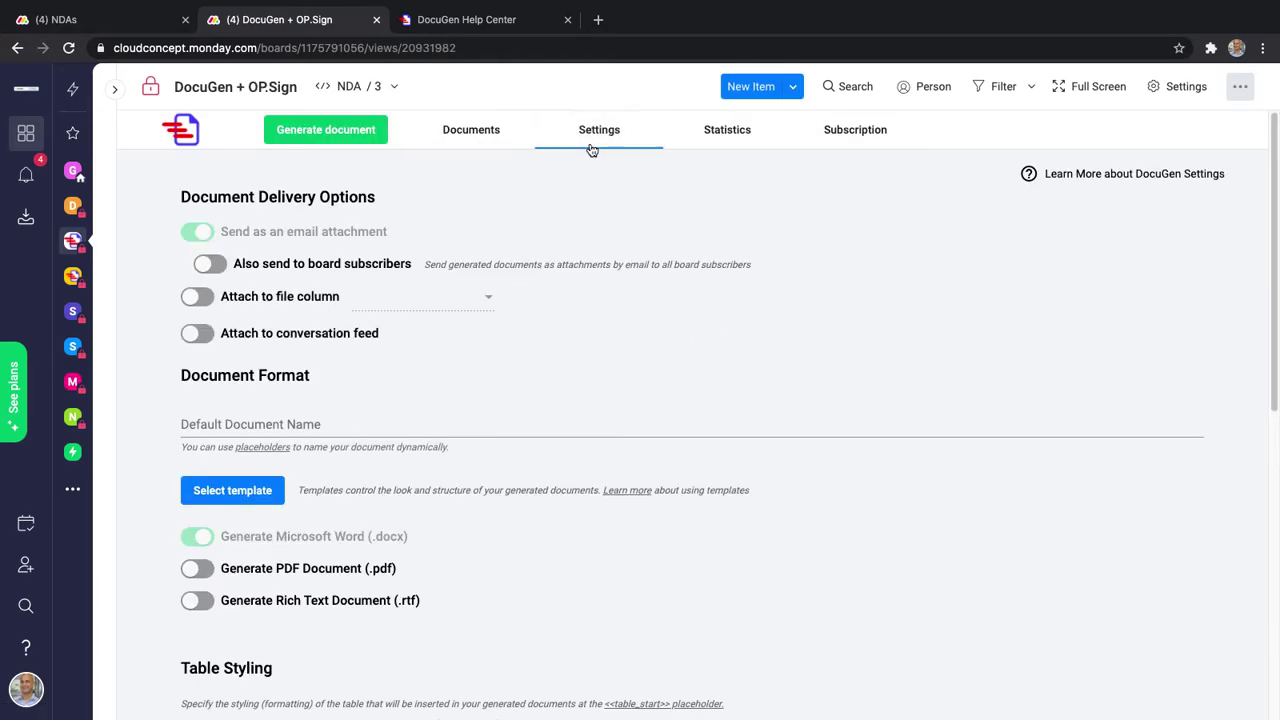
pyautogui.click(197, 297)
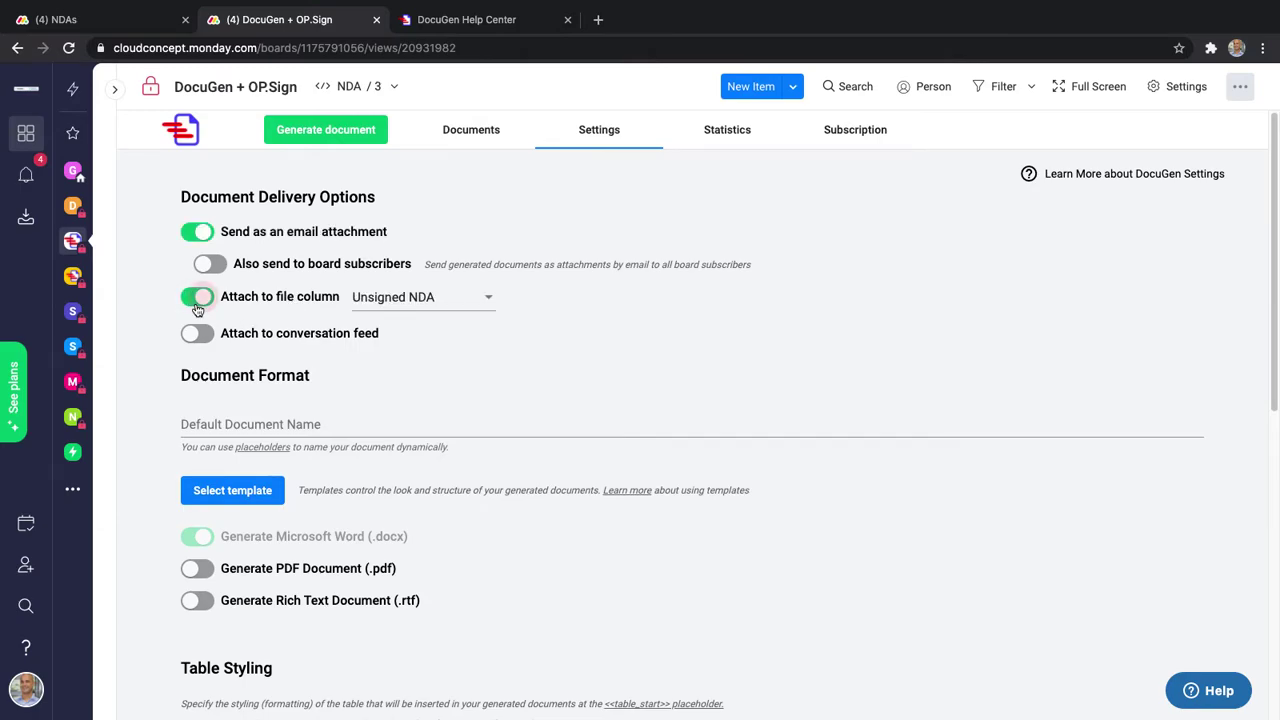
pyautogui.click(468, 313)
pyautogui.click(468, 313)
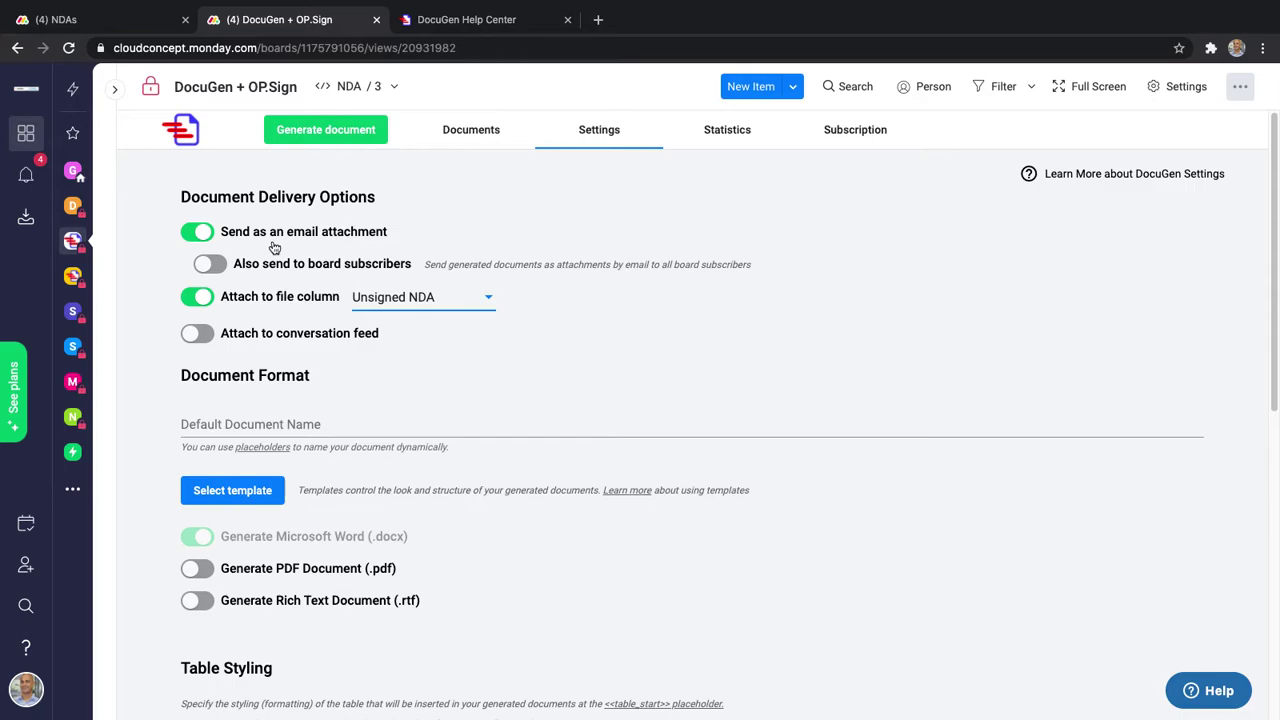
pyautogui.click(199, 237)
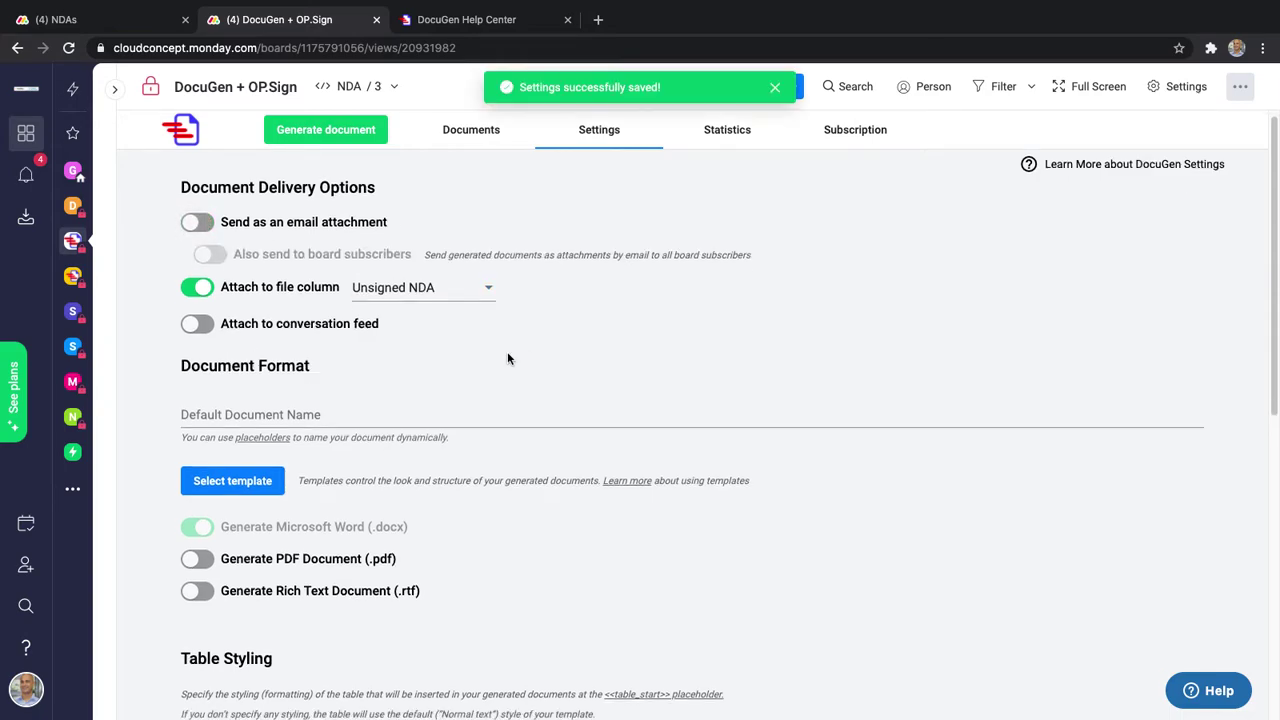
# - Generate documents as PDF only with Word output disabled, and begin editing the default document name
pyautogui.scroll(-1, 507, 358)
pyautogui.click(197, 531)
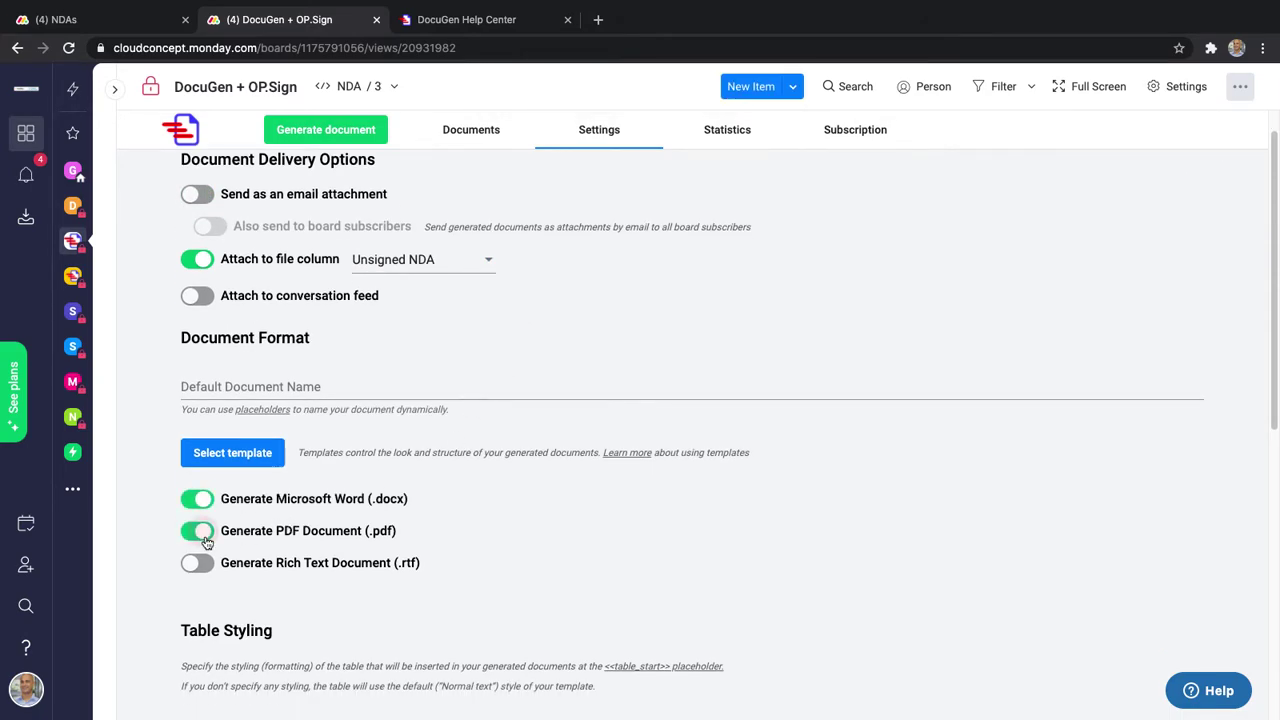
pyautogui.click(197, 498)
pyautogui.scroll(1, 434, 476)
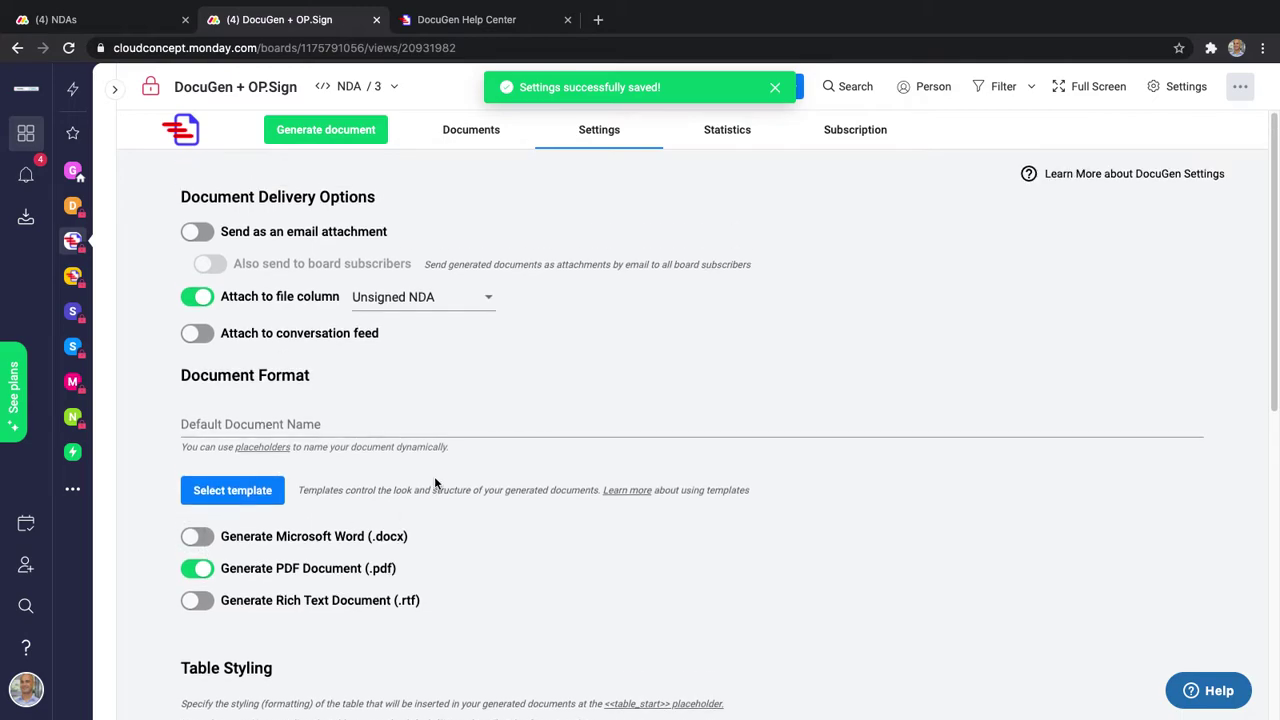
pyautogui.click(334, 420)
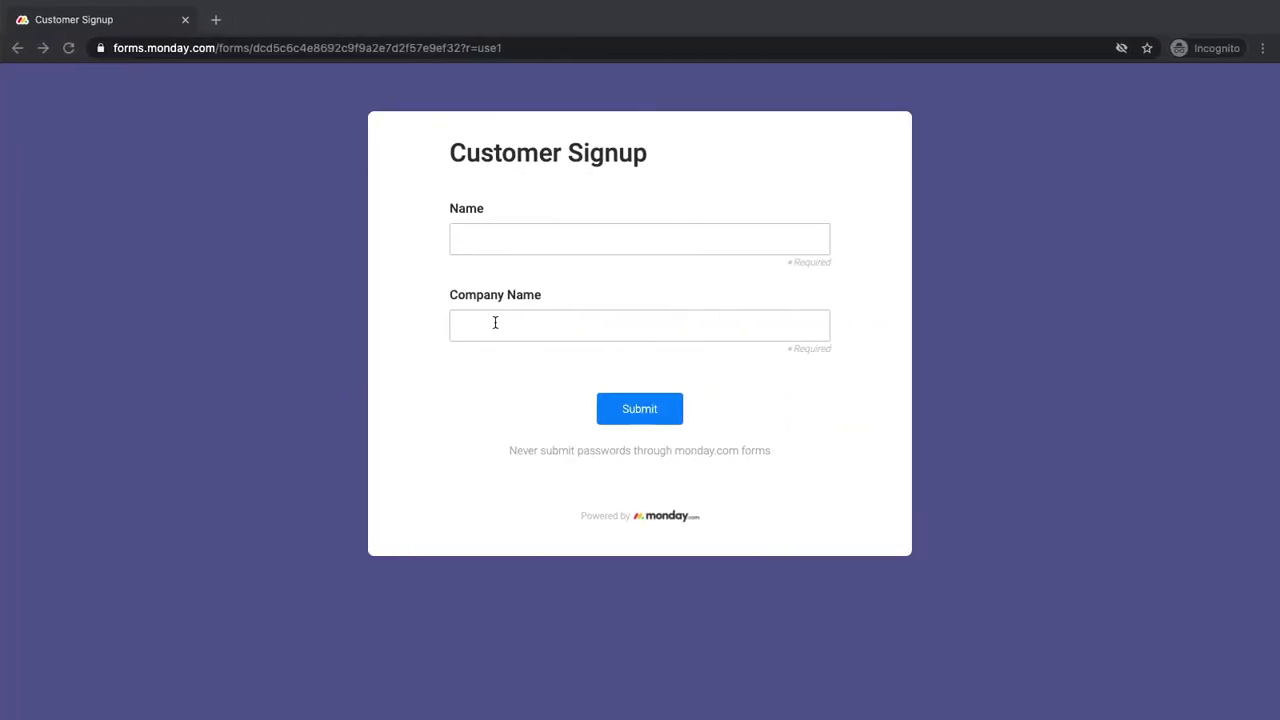
pyautogui.click(494, 320)
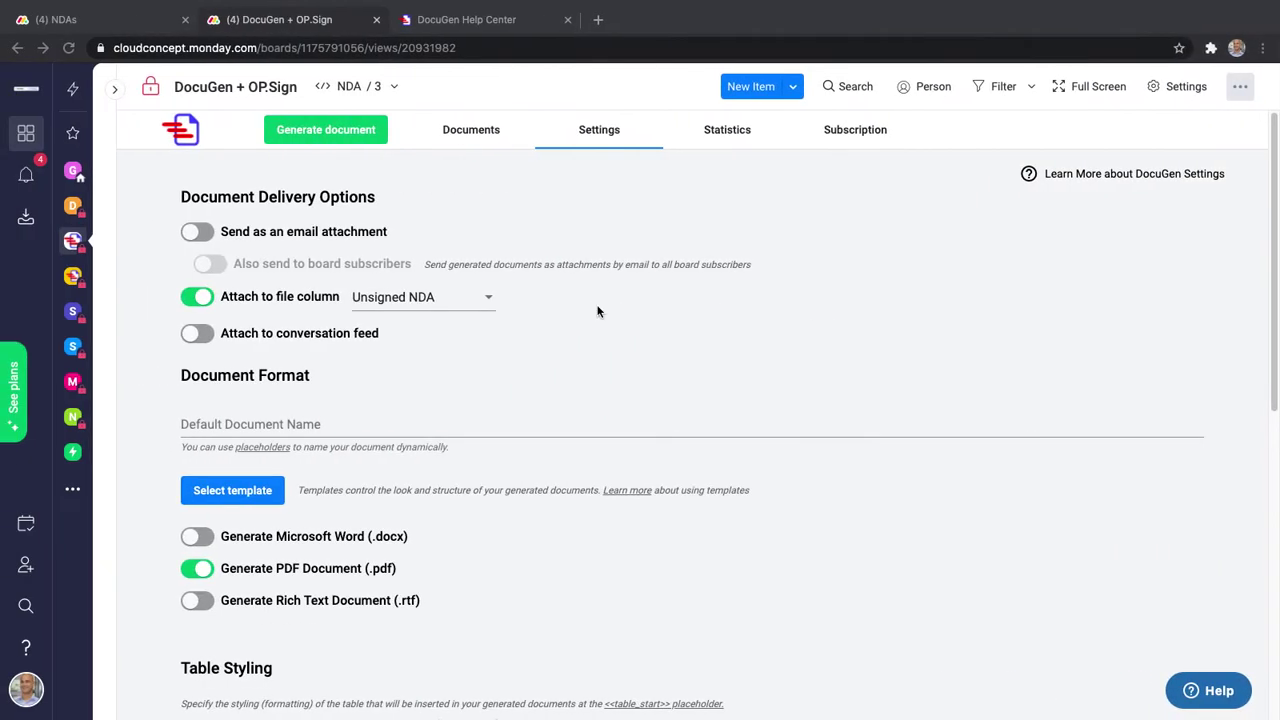
pyautogui.click(490, 409)
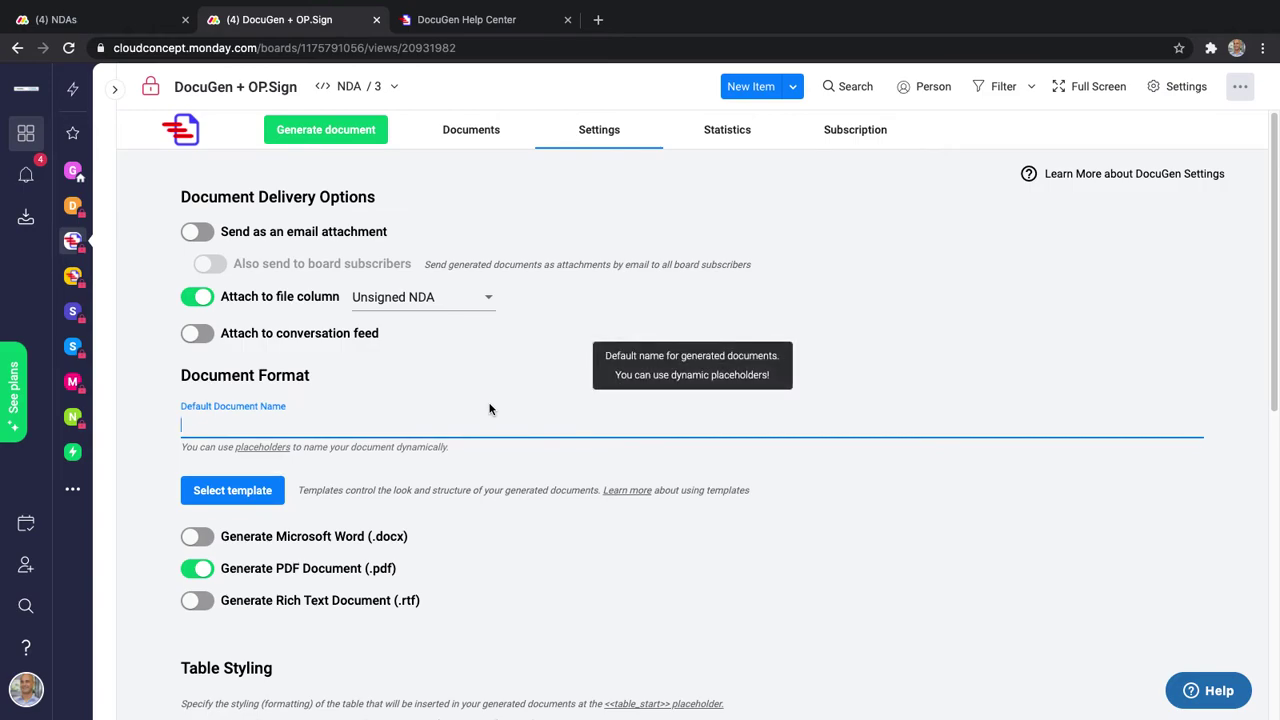
# - Find the Template Placeholders help article and copy the <<column_firstrow:COLUMN LABEL>> placeholder
pyautogui.click(424, 22)
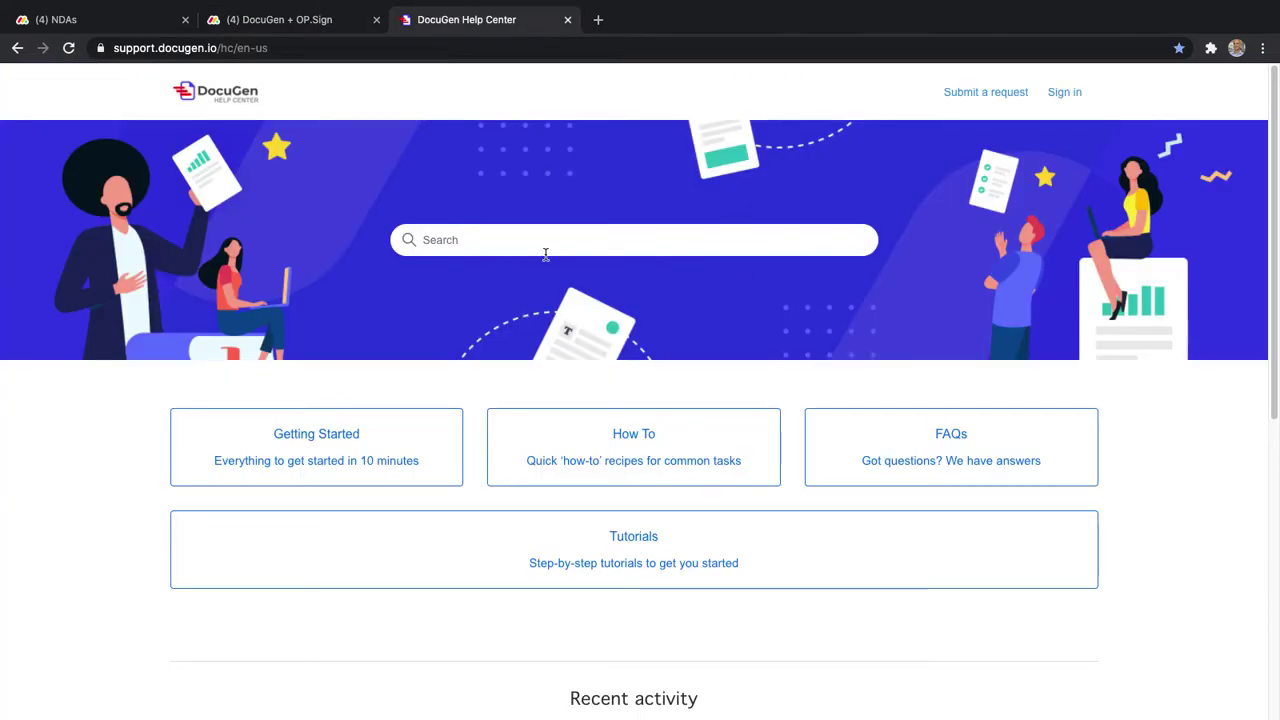
pyautogui.click(651, 249)
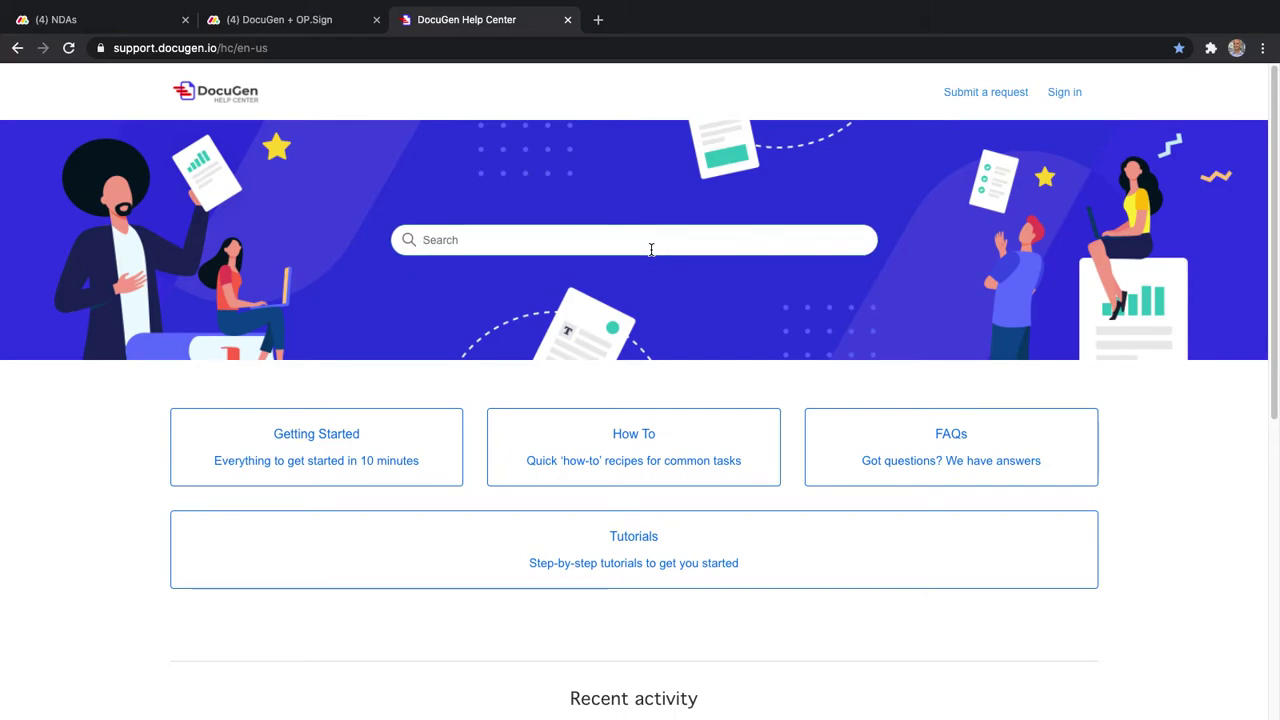
pyautogui.write('template ')
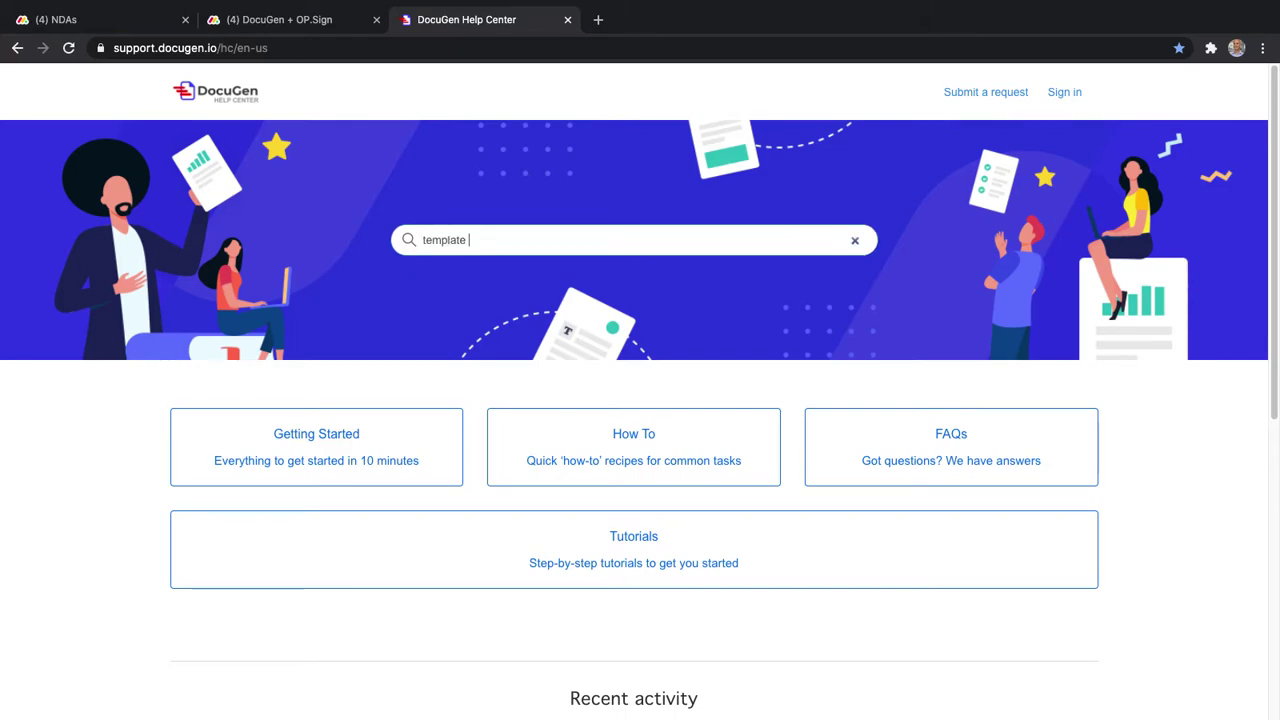
pyautogui.write('place')
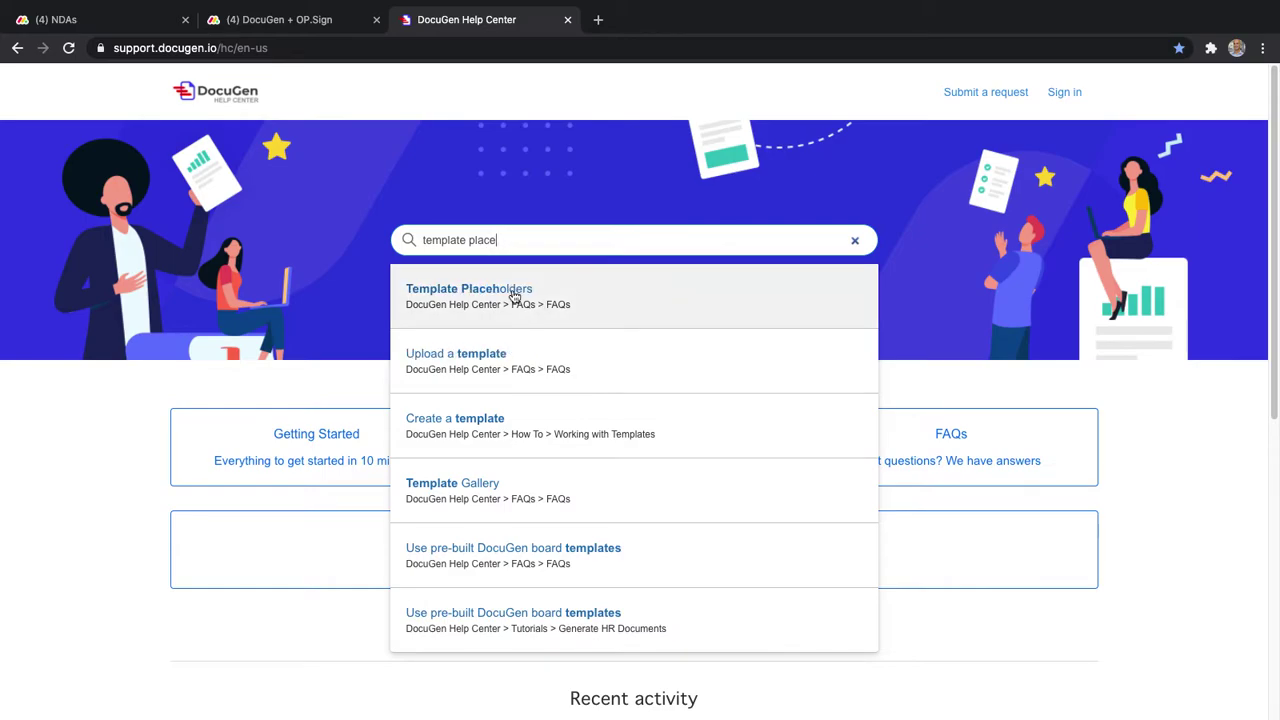
pyautogui.click(437, 289)
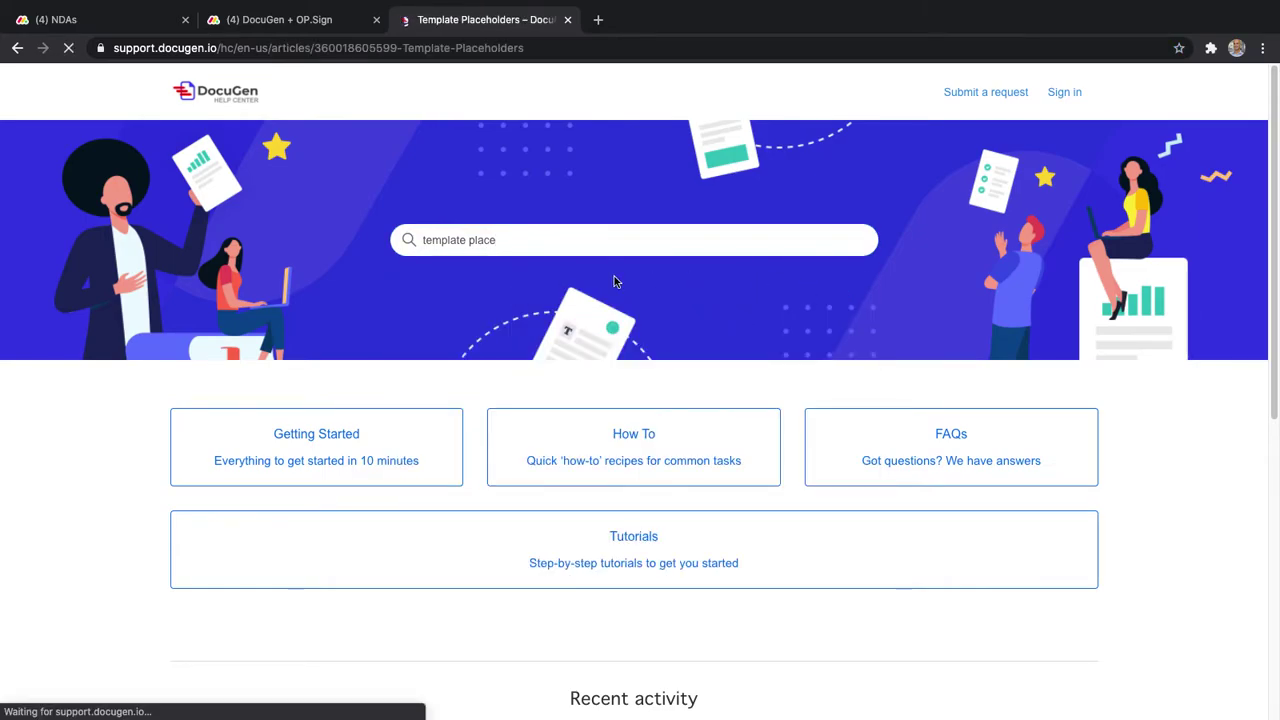
pyautogui.scroll(-3, 647, 306)
pyautogui.scroll(-10, 647, 306)
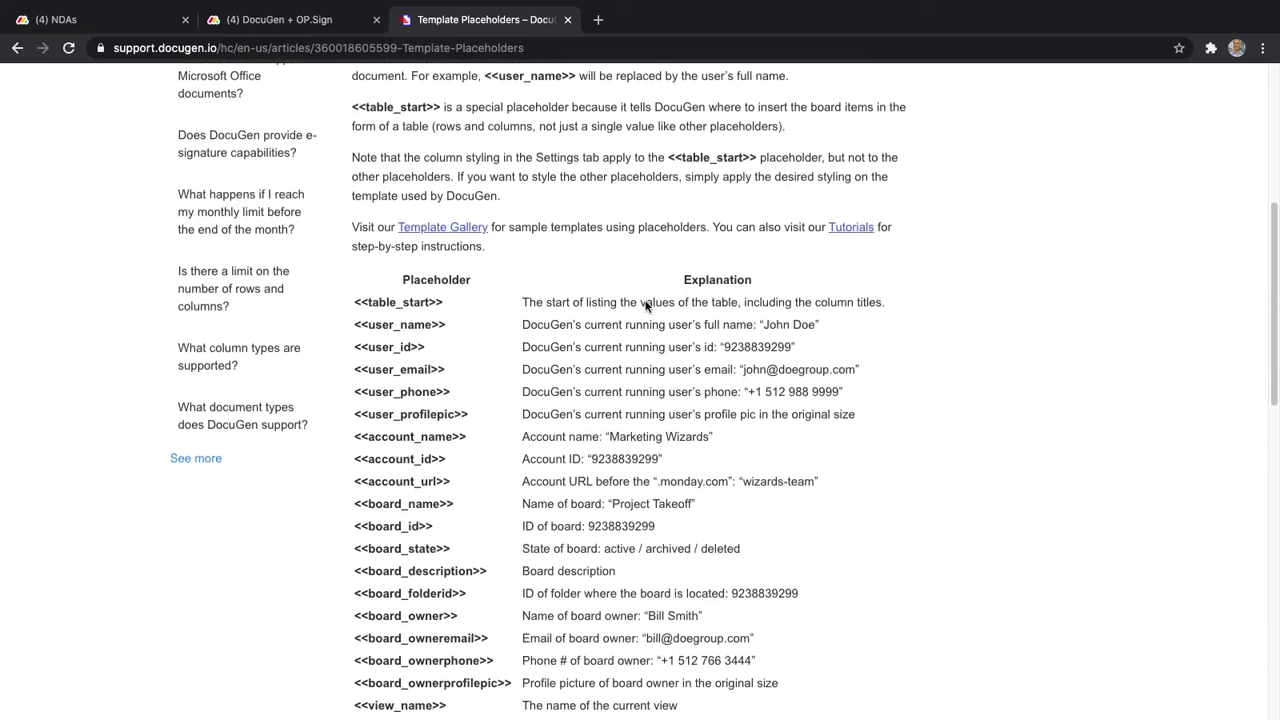
pyautogui.scroll(-5, 646, 302)
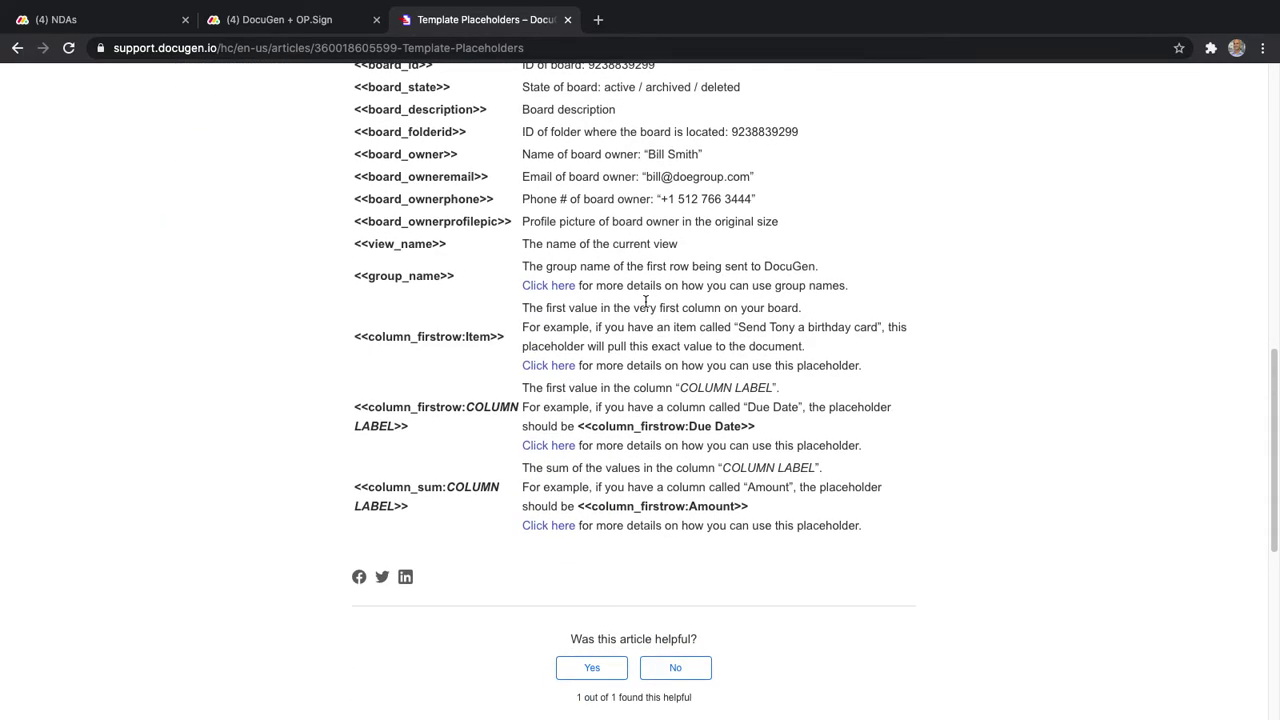
pyautogui.moveTo(357, 407); pyautogui.dragTo(405, 426)
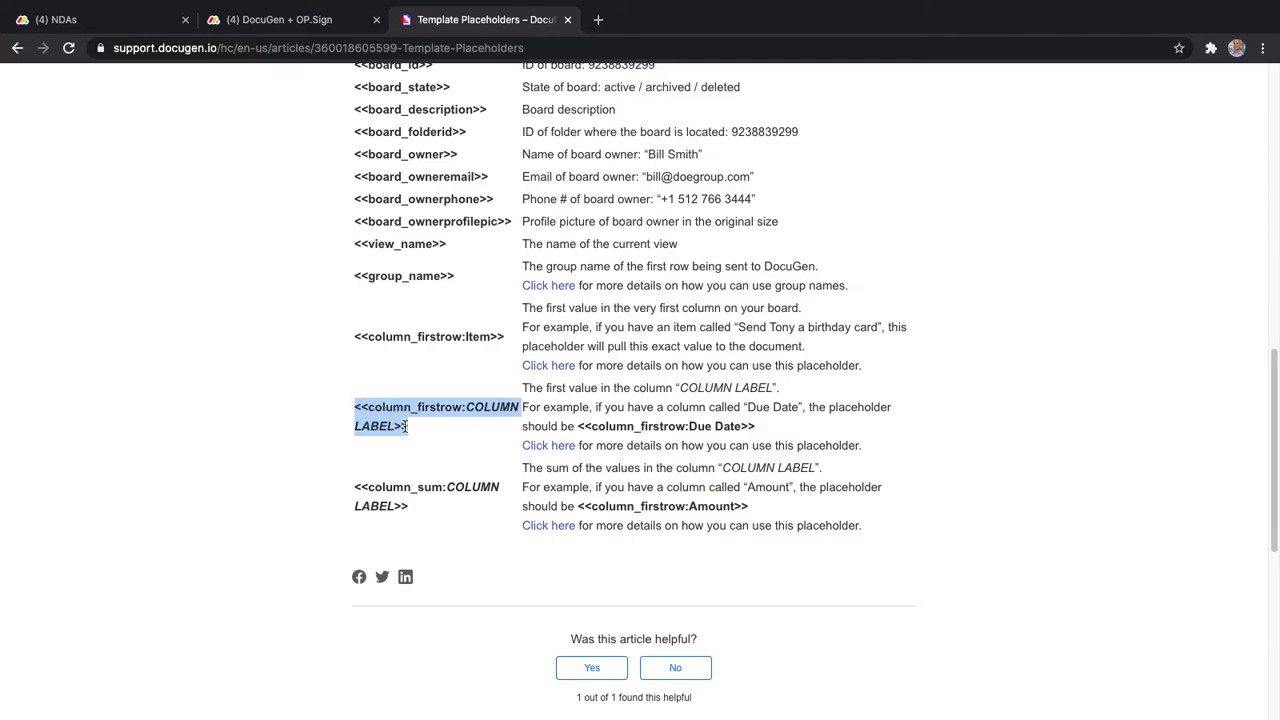
pyautogui.click(260, 19)
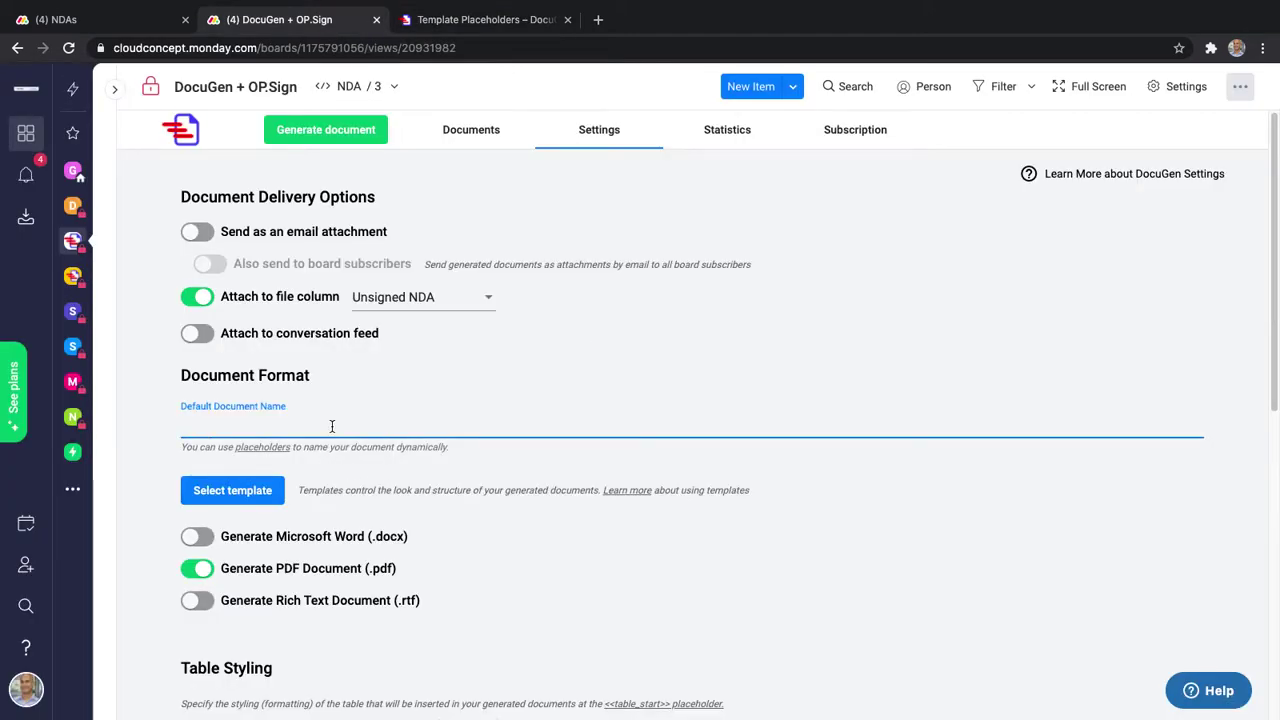
# - Paste the placeholder, replace COLUMN LABEL with Company Name, and append 's NDA
pyautogui.write('<<column_firstrow:COLUMN LABEL>>')
pyautogui.click(290, 424)
pyautogui.moveTo(290, 424); pyautogui.dragTo(381, 424)
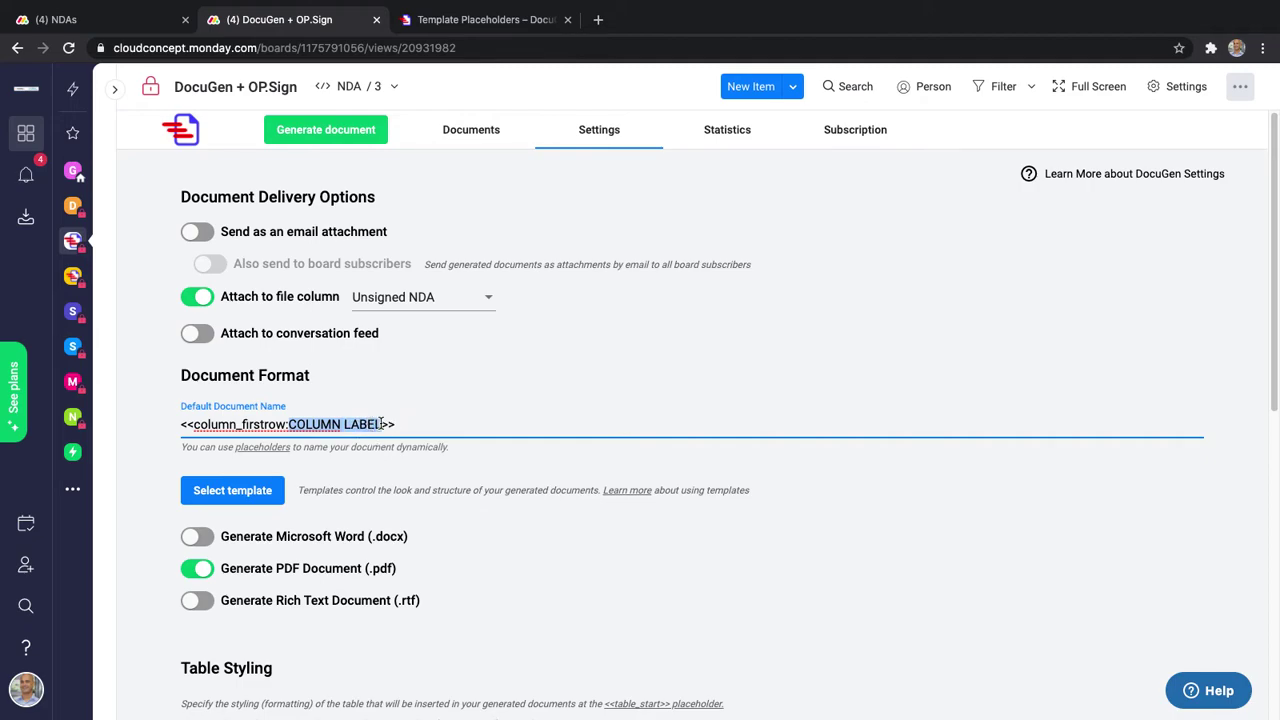
pyautogui.write('Company Name')
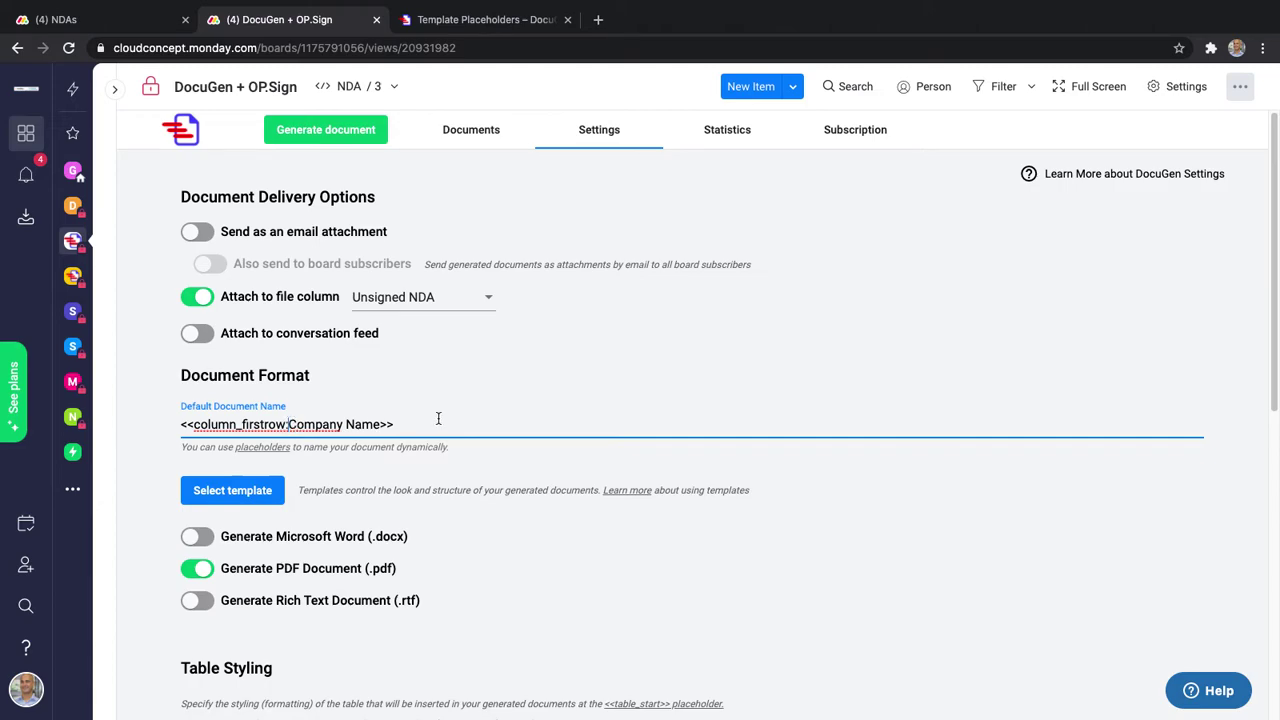
pyautogui.write("'s NDA")
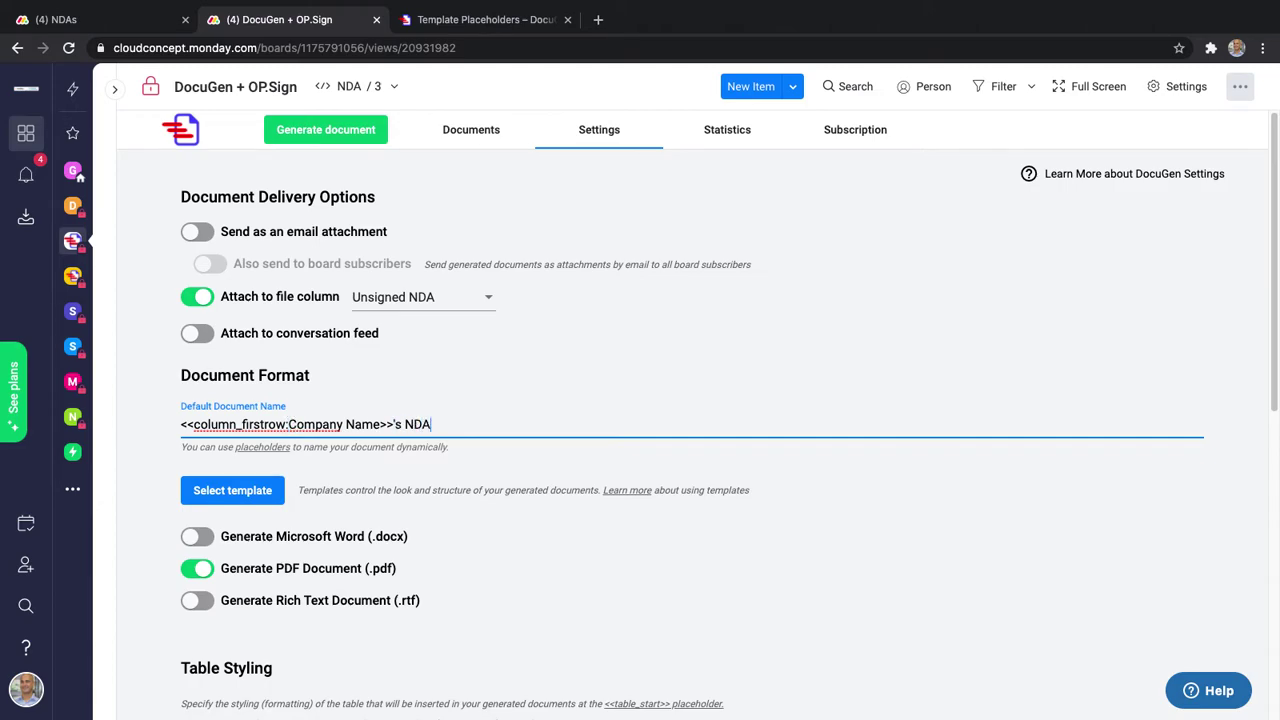
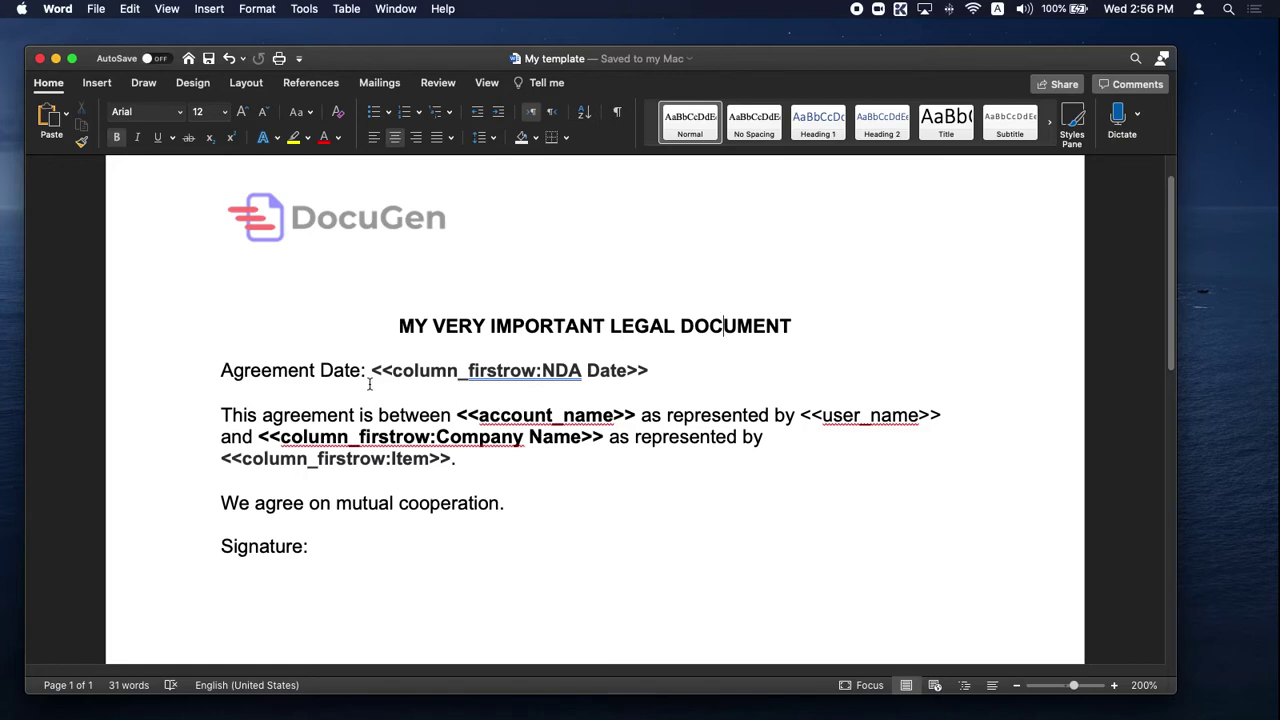
# - Check the NDA Date placeholder in Word and set the board to its Main Table view
pyautogui.moveTo(372, 375); pyautogui.dragTo(646, 371)
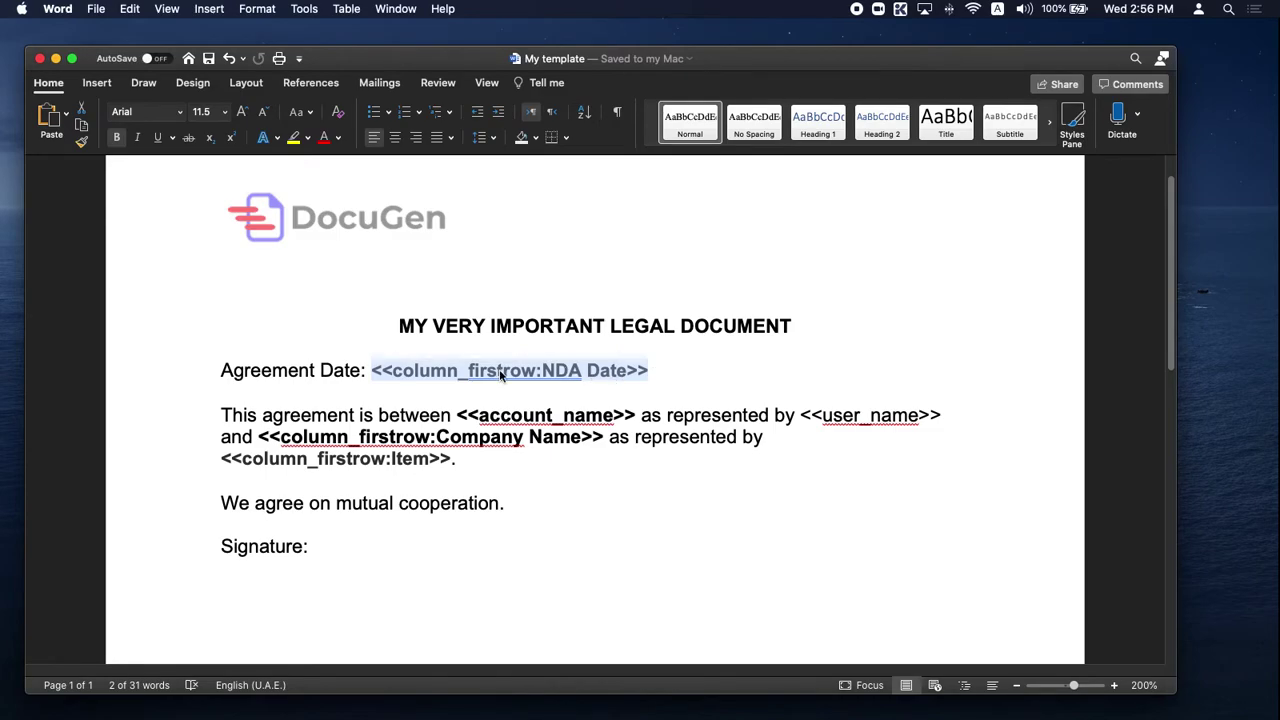
pyautogui.hotkey('ctrl', 'Right')
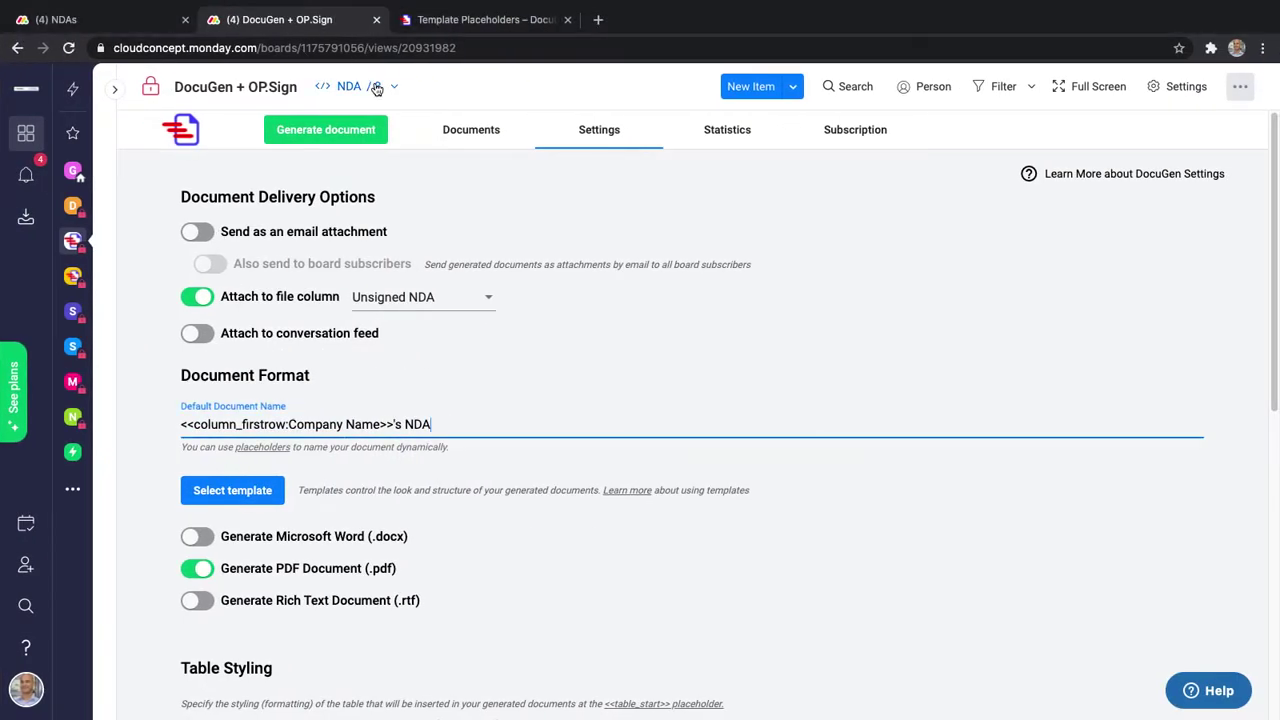
pyautogui.click(365, 86)
pyautogui.click(386, 186)
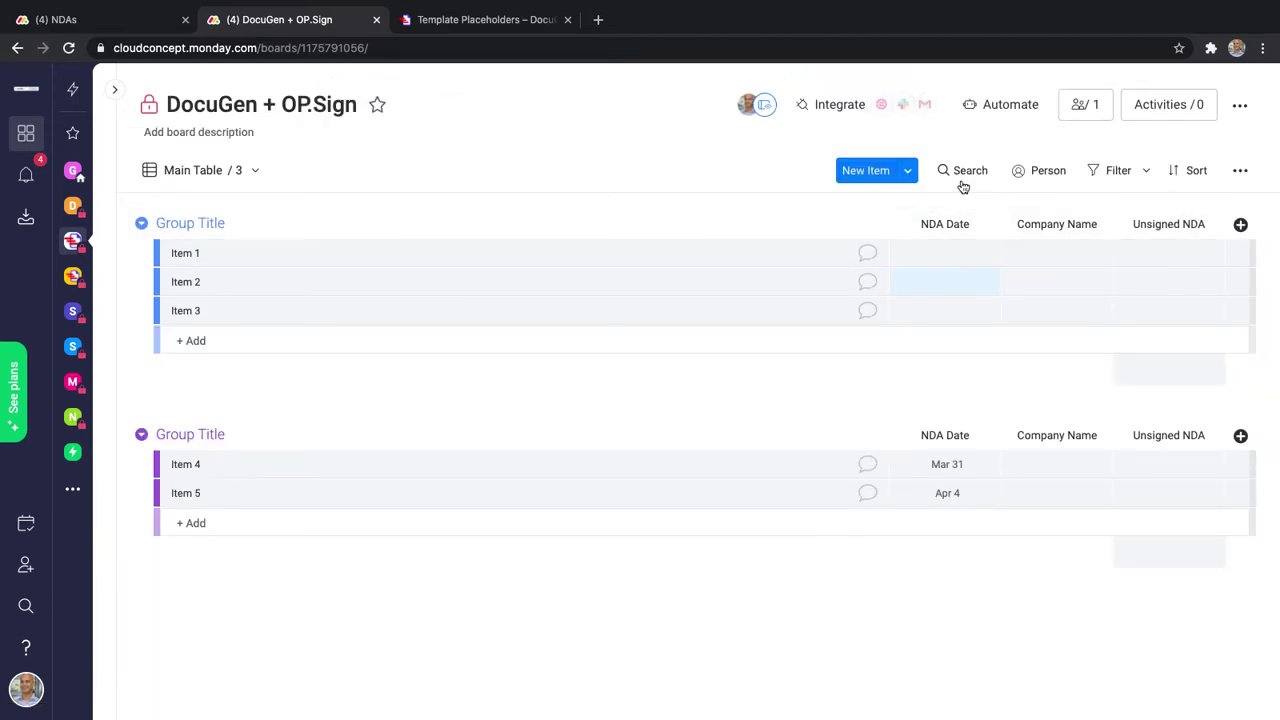
pyautogui.hotkey('ctrl', 'Left')
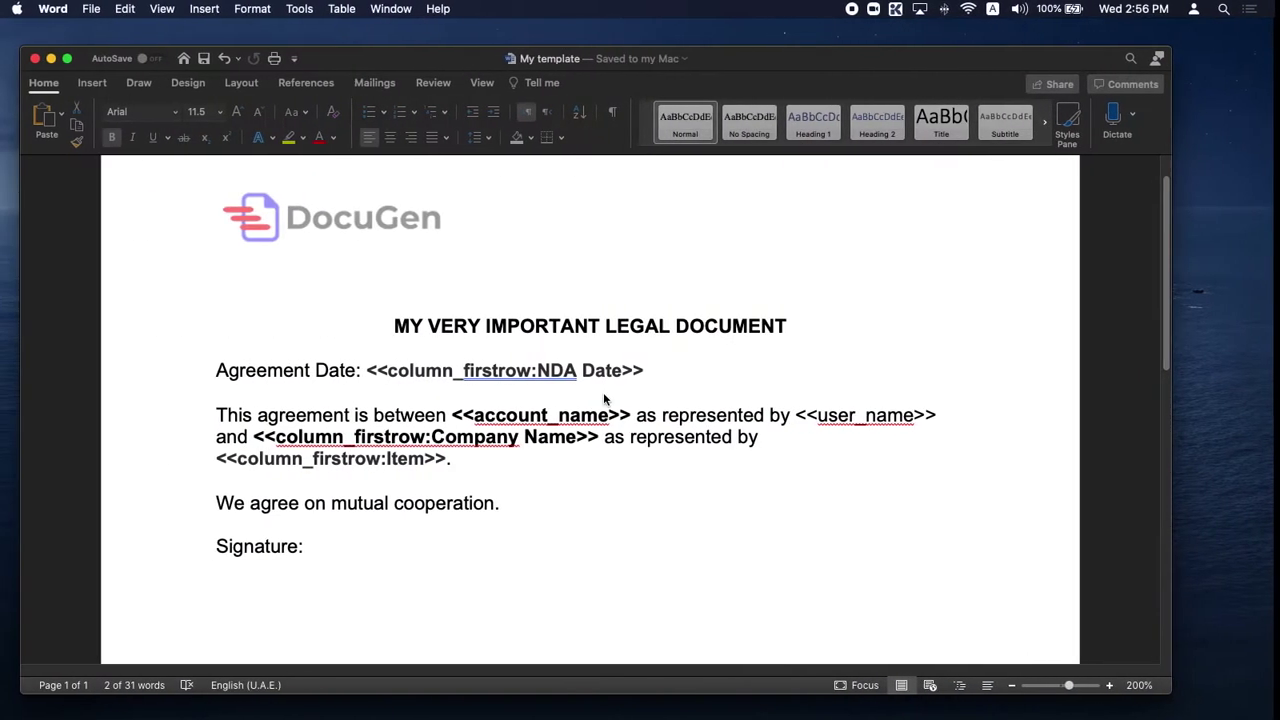
# - Check the account_name placeholder and bring up the DocuGen Template Placeholders article
pyautogui.moveTo(458, 415); pyautogui.dragTo(636, 416)
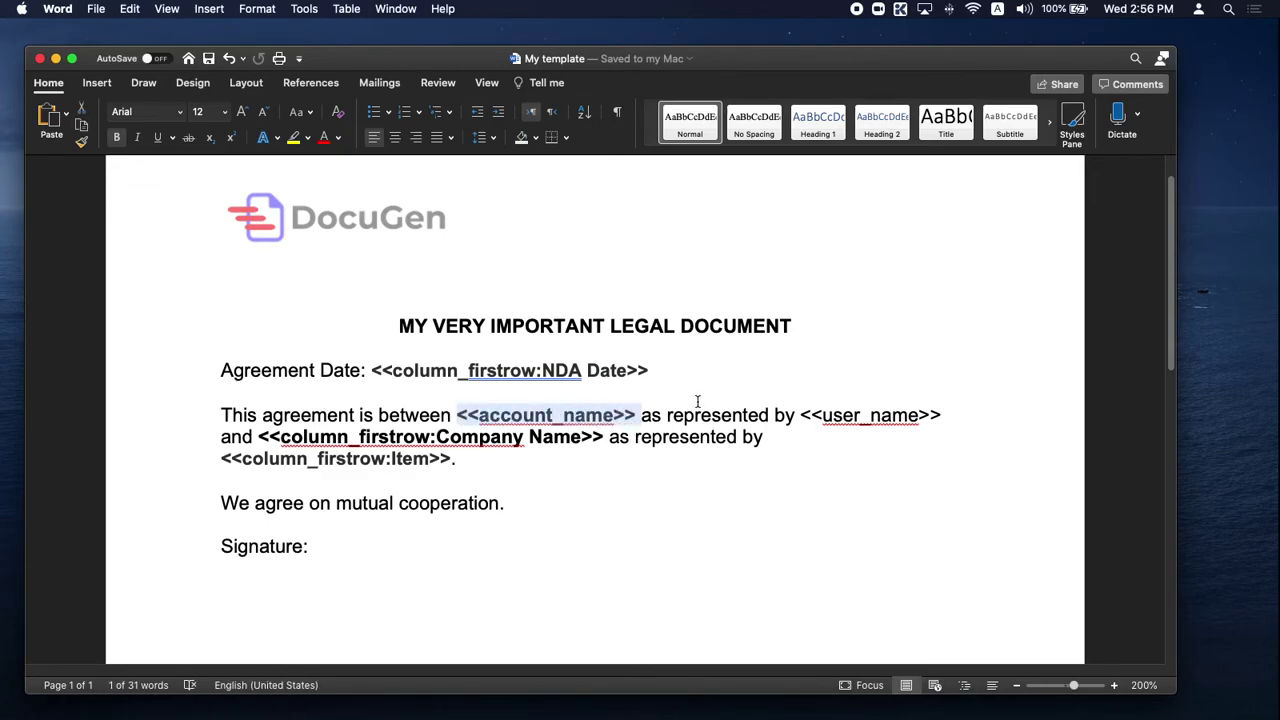
pyautogui.hotkey('ctrl', 'Right')
pyautogui.hotkey('ctrl', 'Tab')
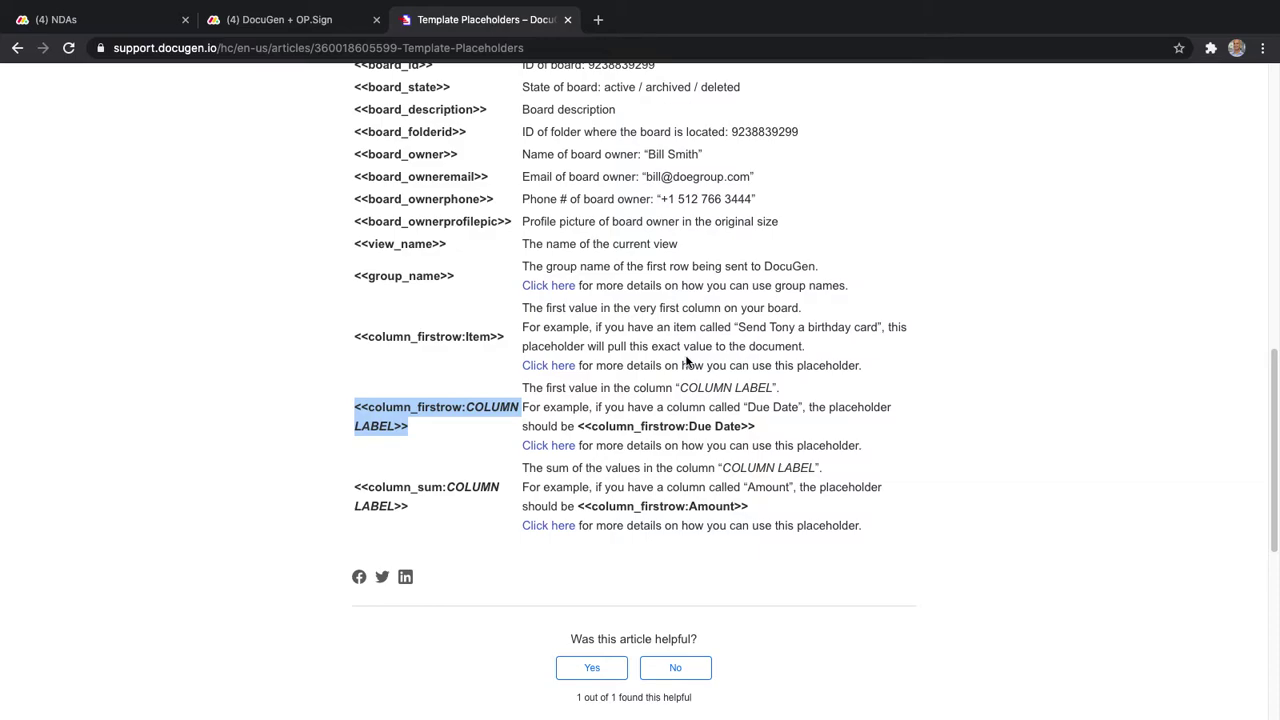
# - Read the <<account_name>> explanation in the Help Center, then select <<user_name>> in Word
pyautogui.scroll(5, 686, 362)
pyautogui.click(350, 420)
pyautogui.moveTo(350, 420); pyautogui.dragTo(357, 411)
pyautogui.click(370, 411)
pyautogui.moveTo(356, 346); pyautogui.dragTo(708, 347)
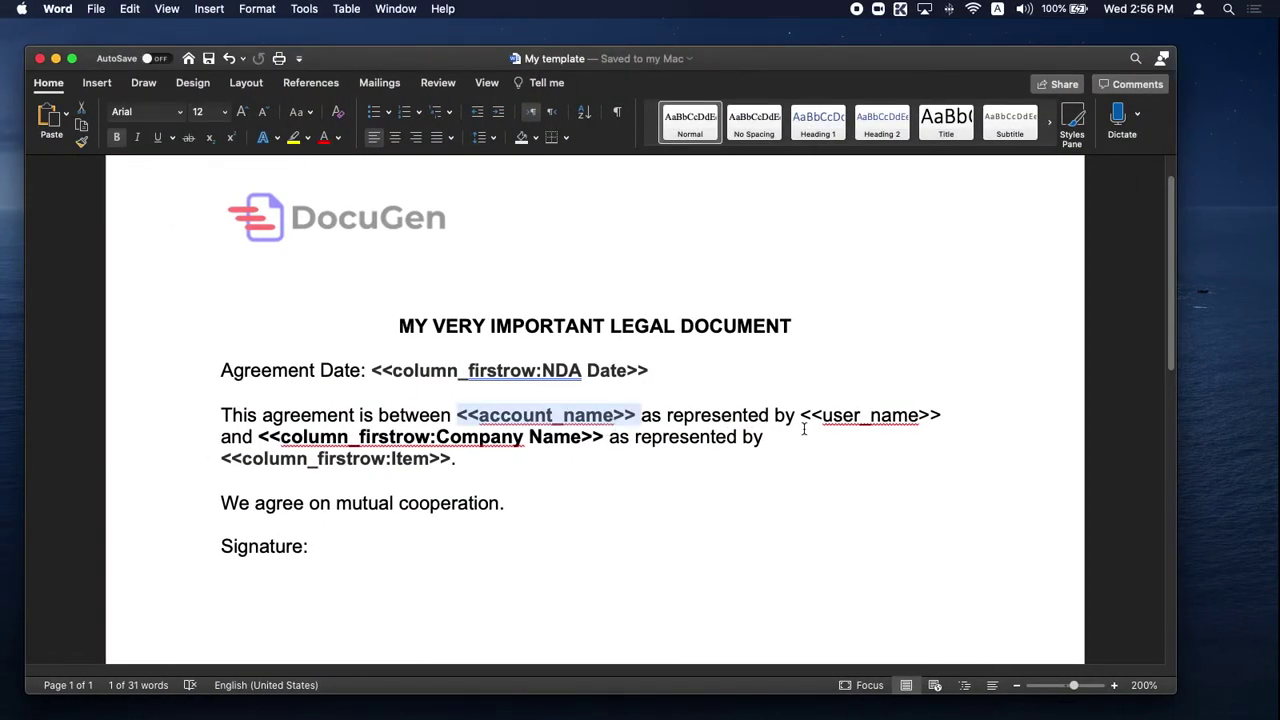
pyautogui.moveTo(801, 417); pyautogui.dragTo(930, 422)
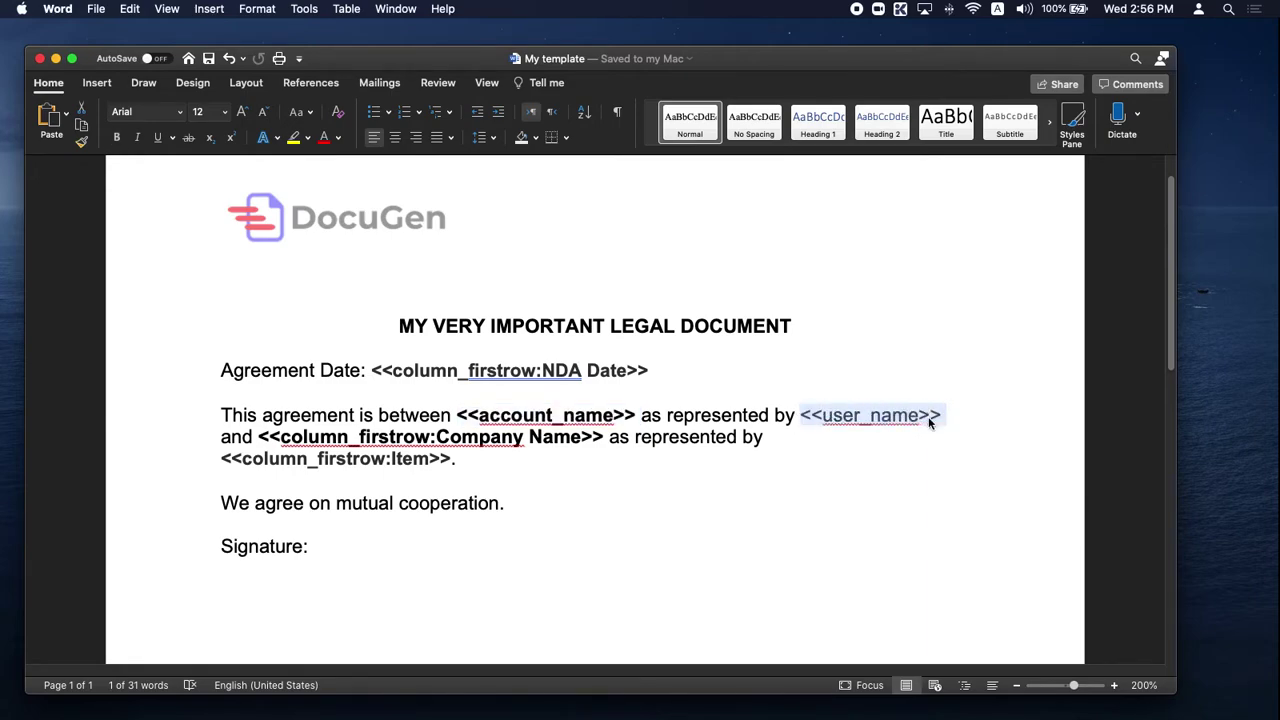
# - Bold the <<user_name>> and Company Name placeholders in the Word template
pyautogui.press('super+b')
pyautogui.click(778, 404)
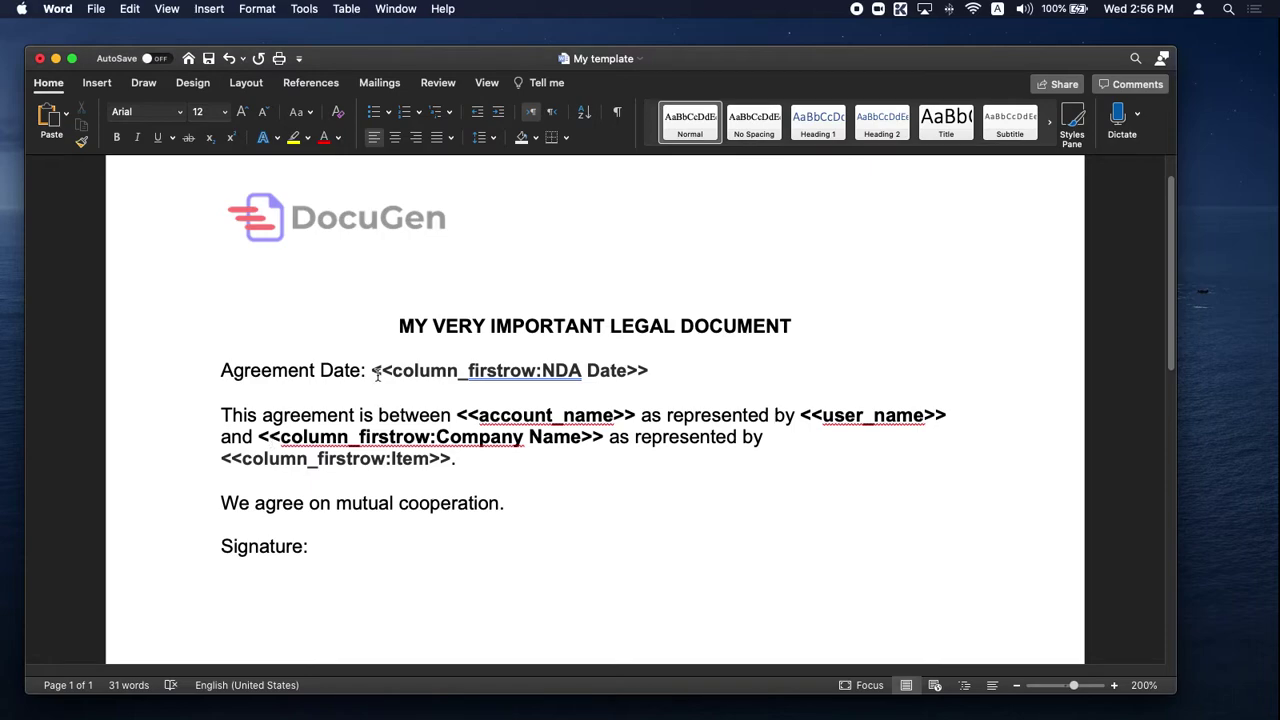
pyautogui.moveTo(373, 372); pyautogui.dragTo(648, 372)
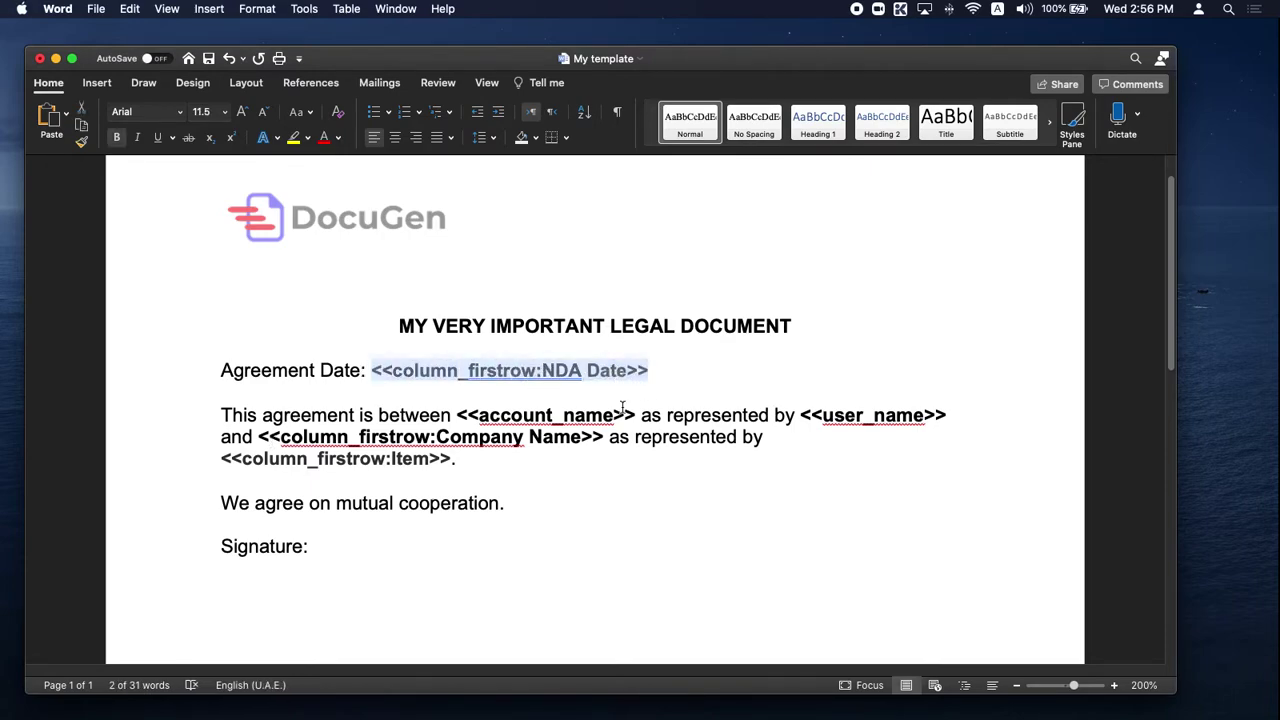
pyautogui.moveTo(258, 437); pyautogui.dragTo(597, 437)
pyautogui.press('cmd+b')
pyautogui.click(492, 480)
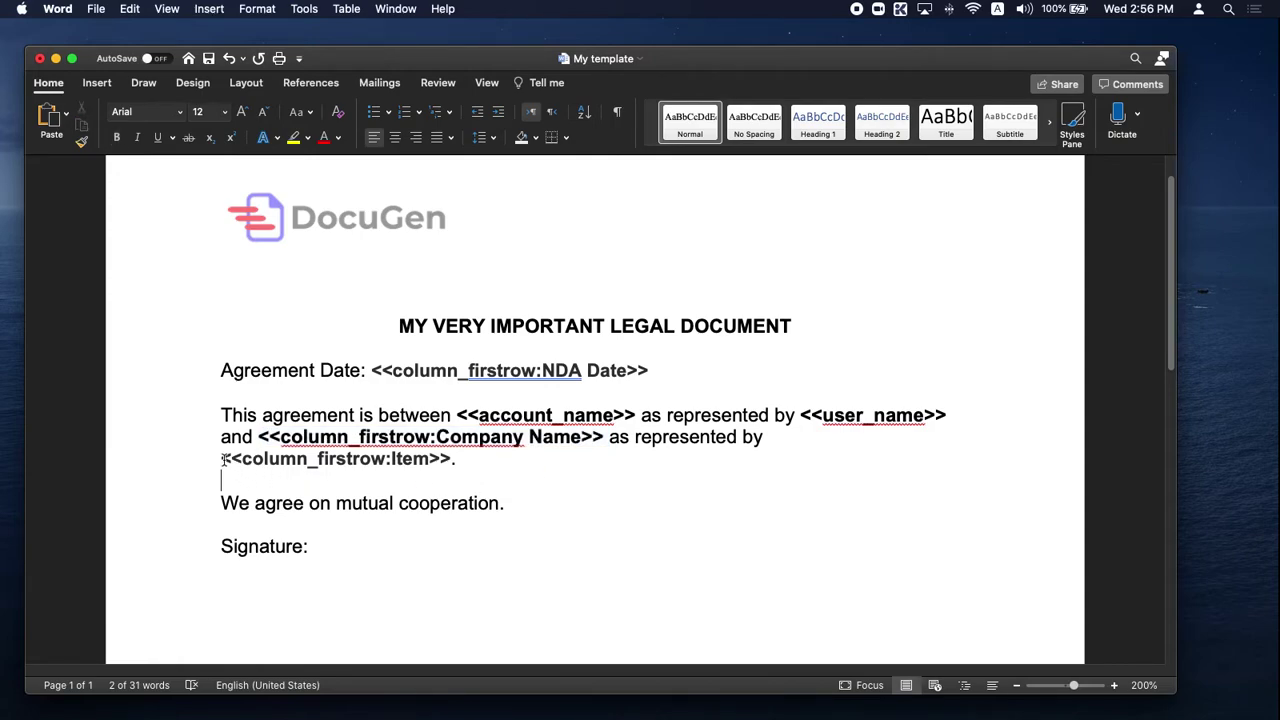
# - Compare the Item placeholder against the items on the DocuGen + OP.Sign board
pyautogui.moveTo(224, 458); pyautogui.dragTo(449, 461)
pyautogui.hotkey('ctrl', 'Right')
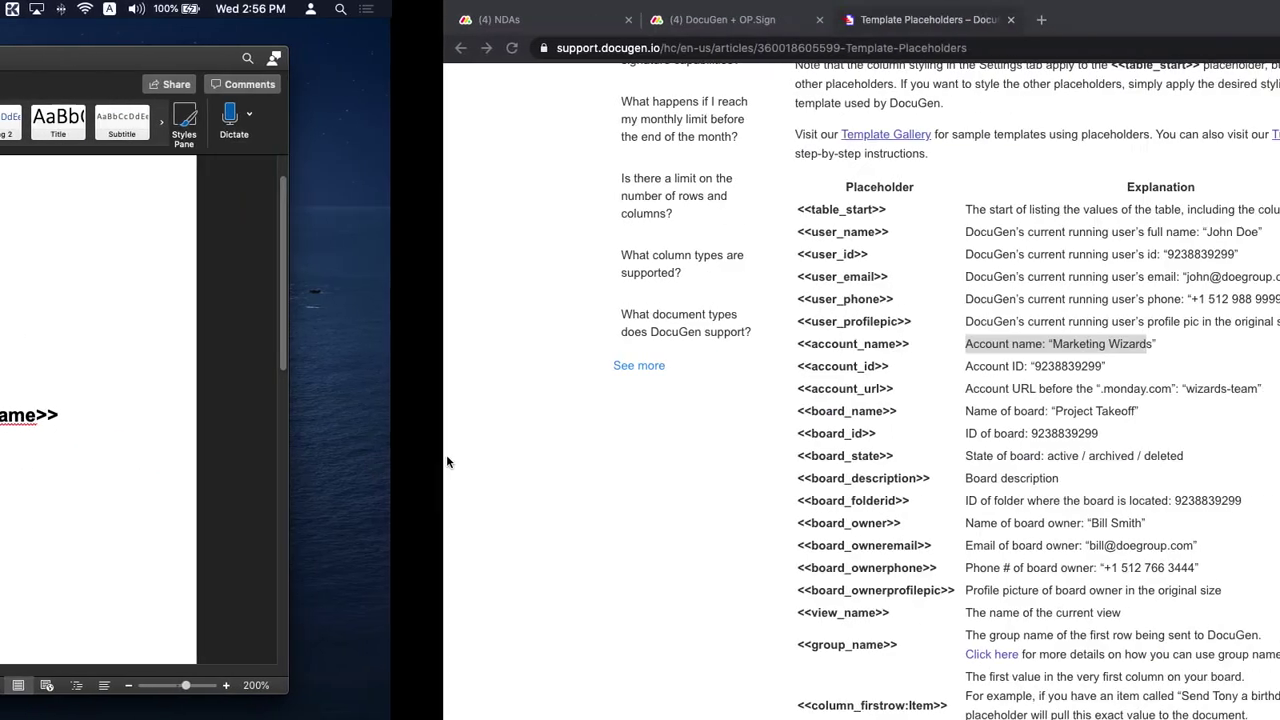
pyautogui.click(281, 25)
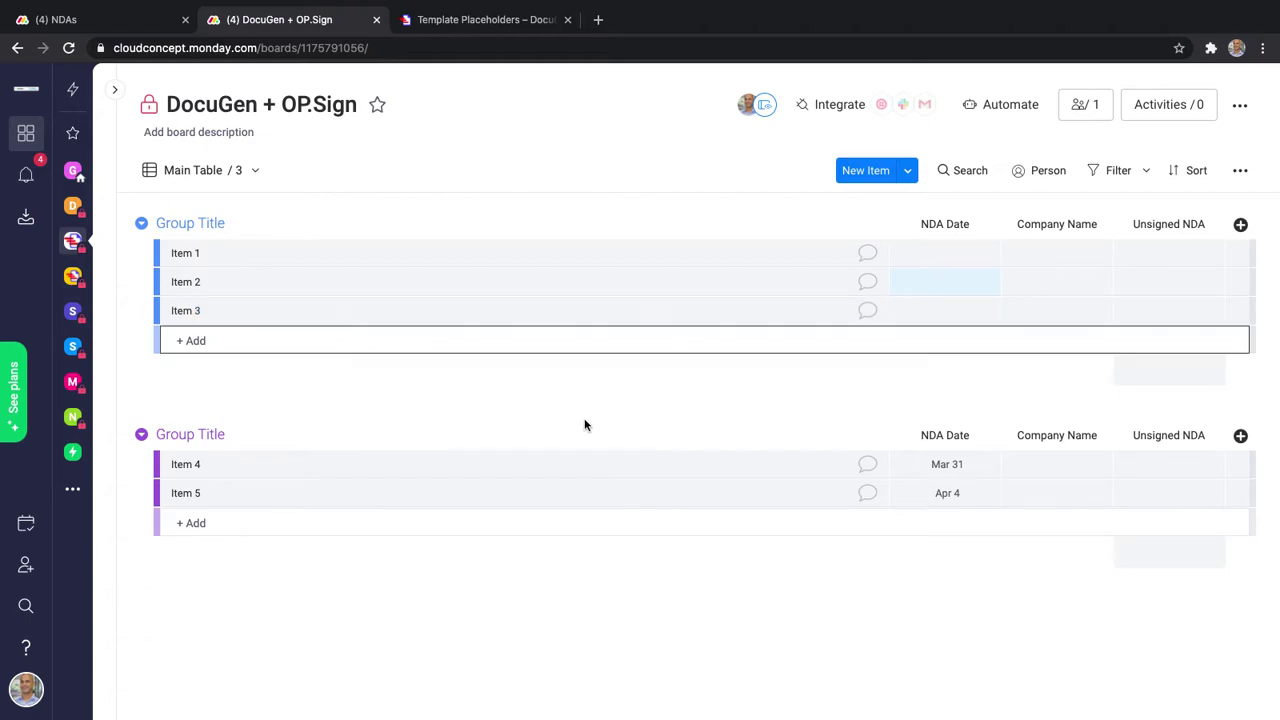
pyautogui.hotkey('ctrl', 'Left')
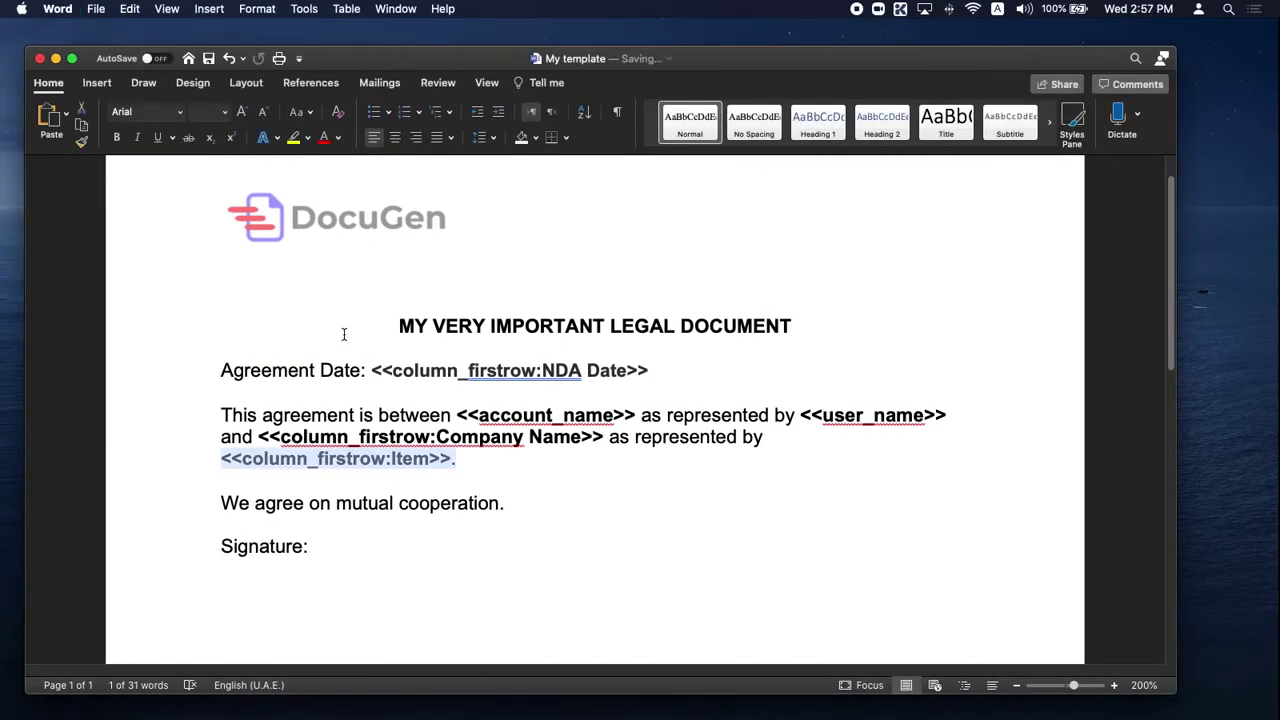
pyautogui.hotkey('ctrl', 'Right')
# - Set My template.docx as the NDA view's DocuGen template, then return to Main Table
pyautogui.click(235, 178)
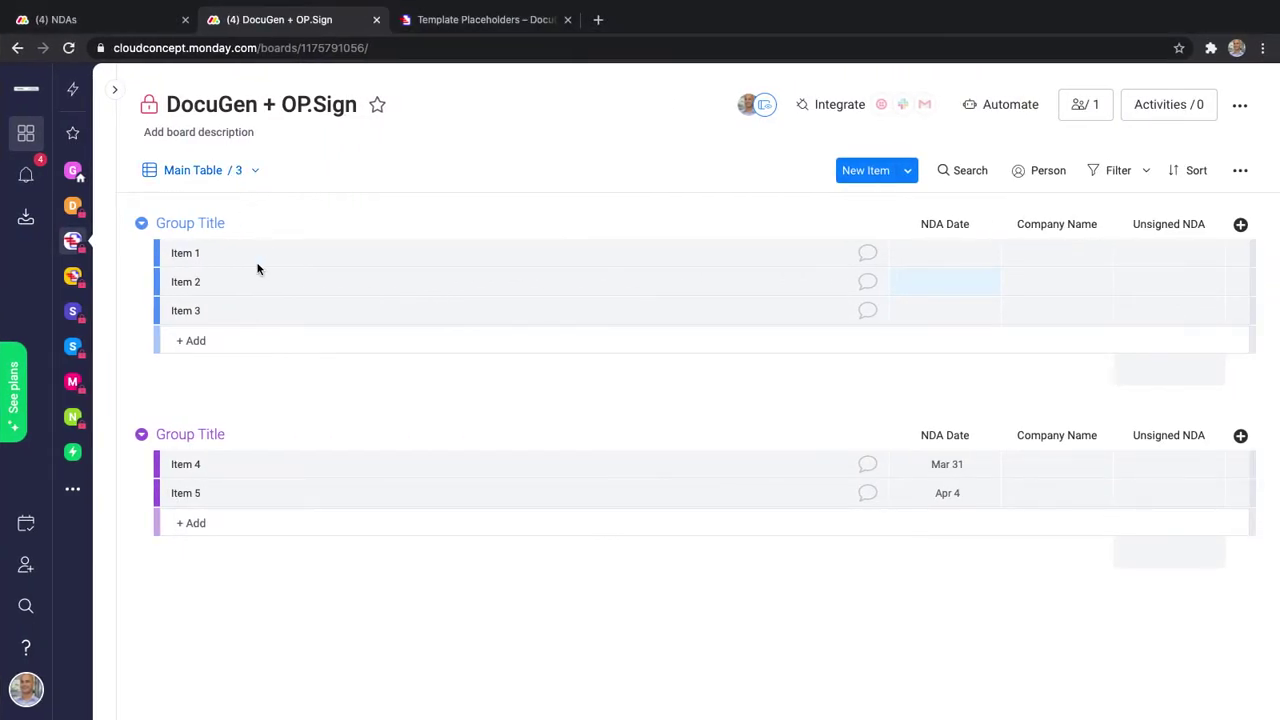
pyautogui.click(240, 300)
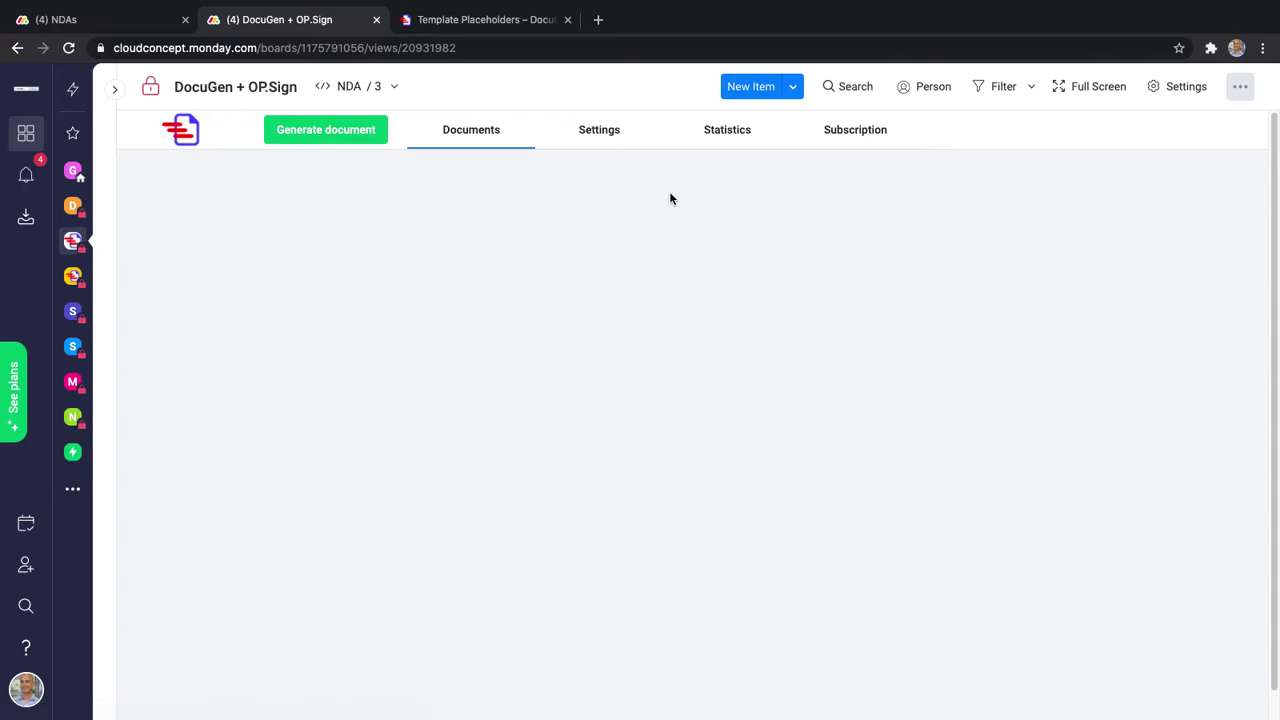
pyautogui.click(603, 132)
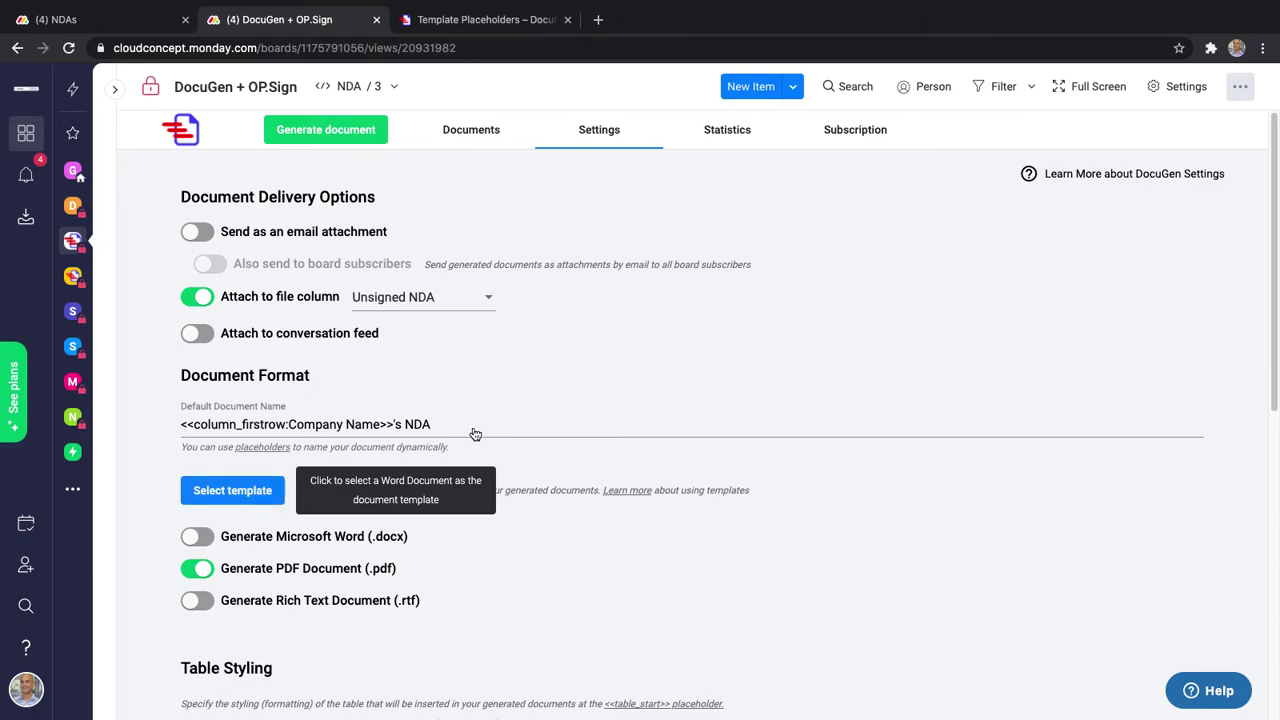
pyautogui.doubleClick(457, 63)
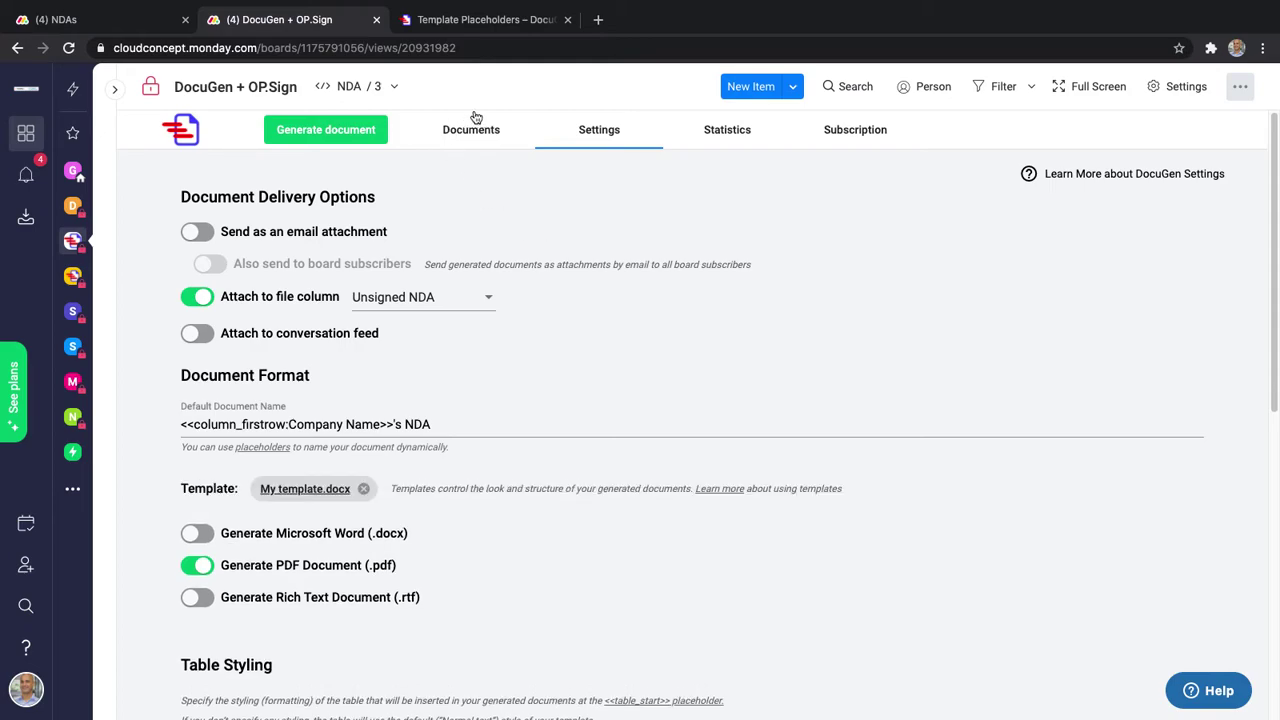
pyautogui.click(327, 92)
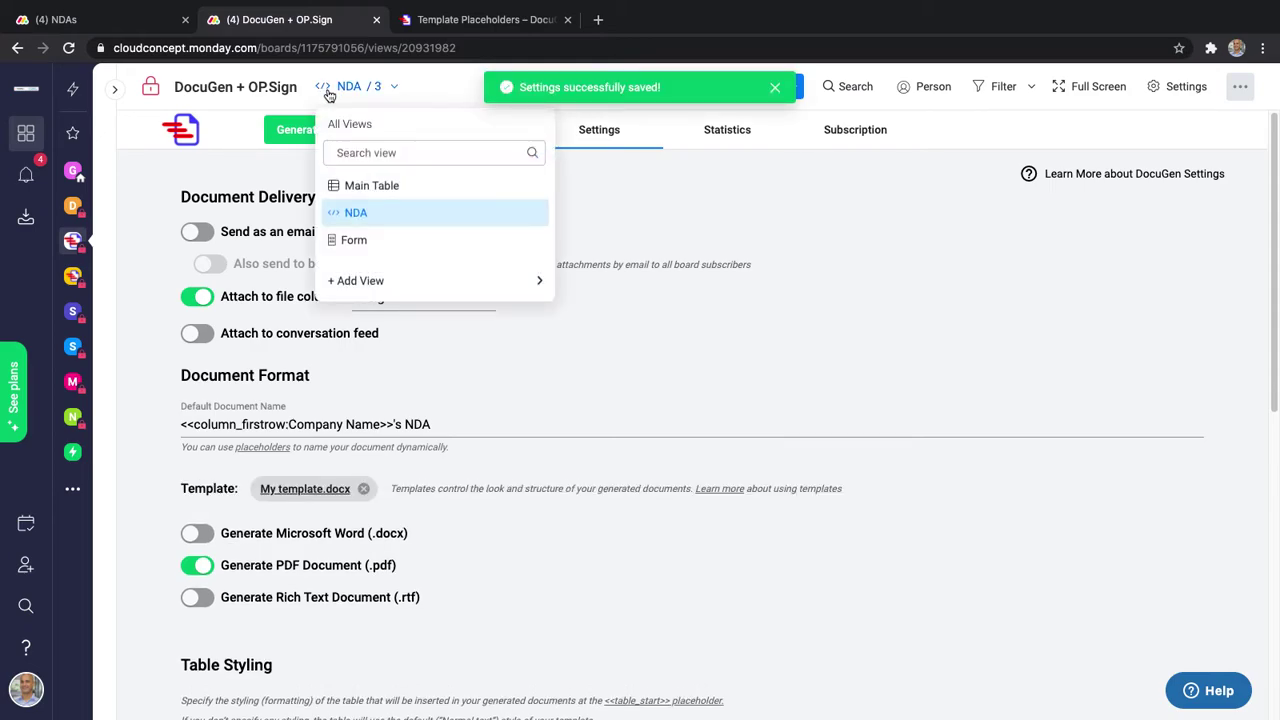
pyautogui.click(429, 197)
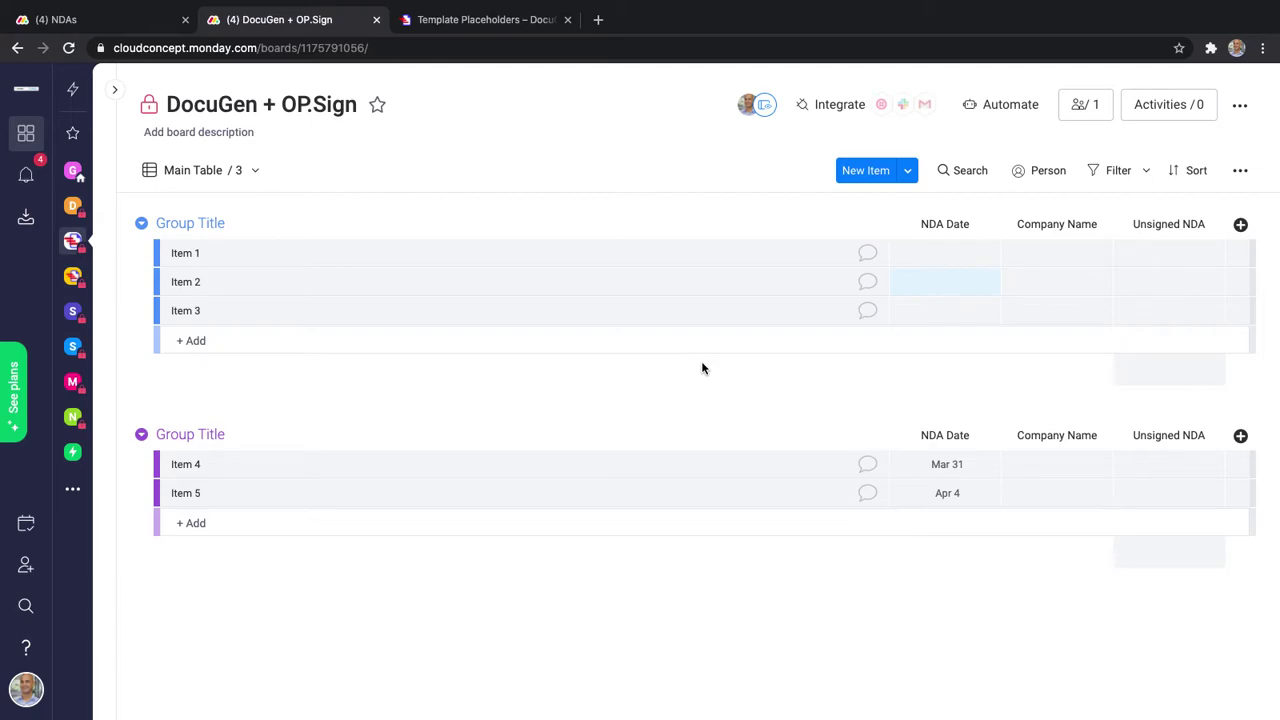
# - Find DocuGen in the integrations and add its 'When this button is clicked' generate-document recipe
pyautogui.click(845, 105)
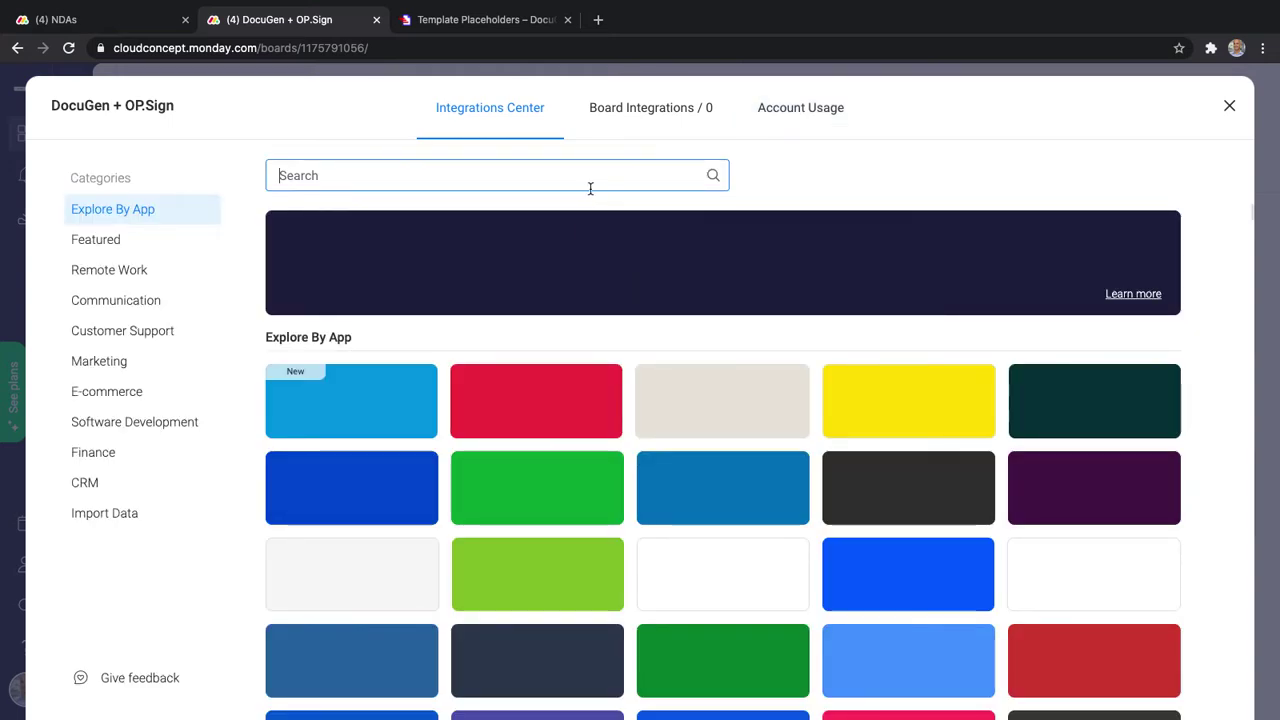
pyautogui.write('docuge')
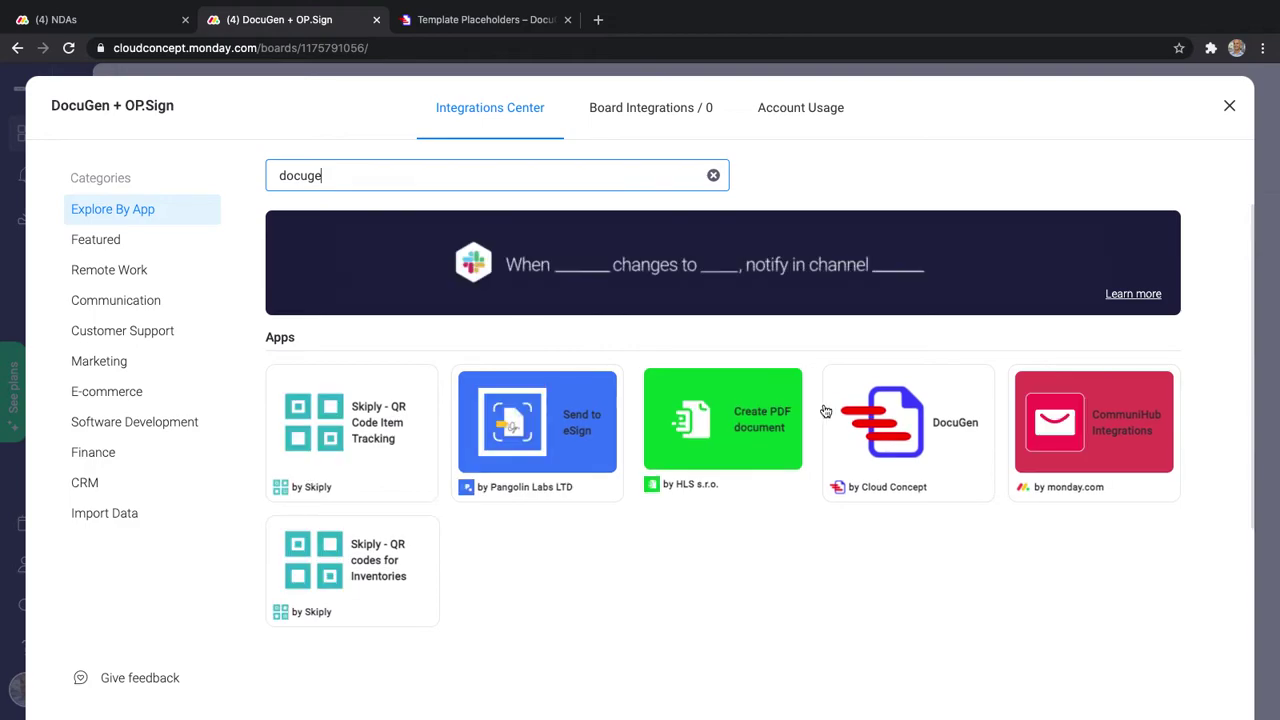
pyautogui.click(893, 424)
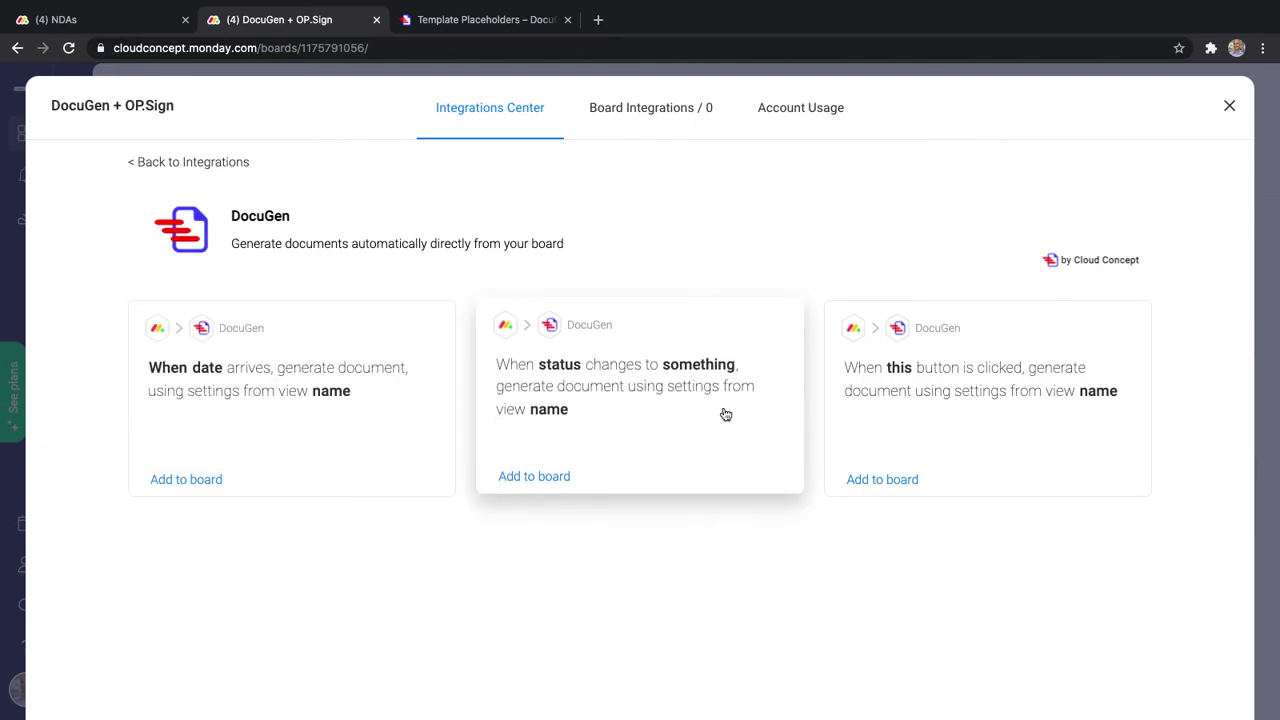
pyautogui.click(940, 396)
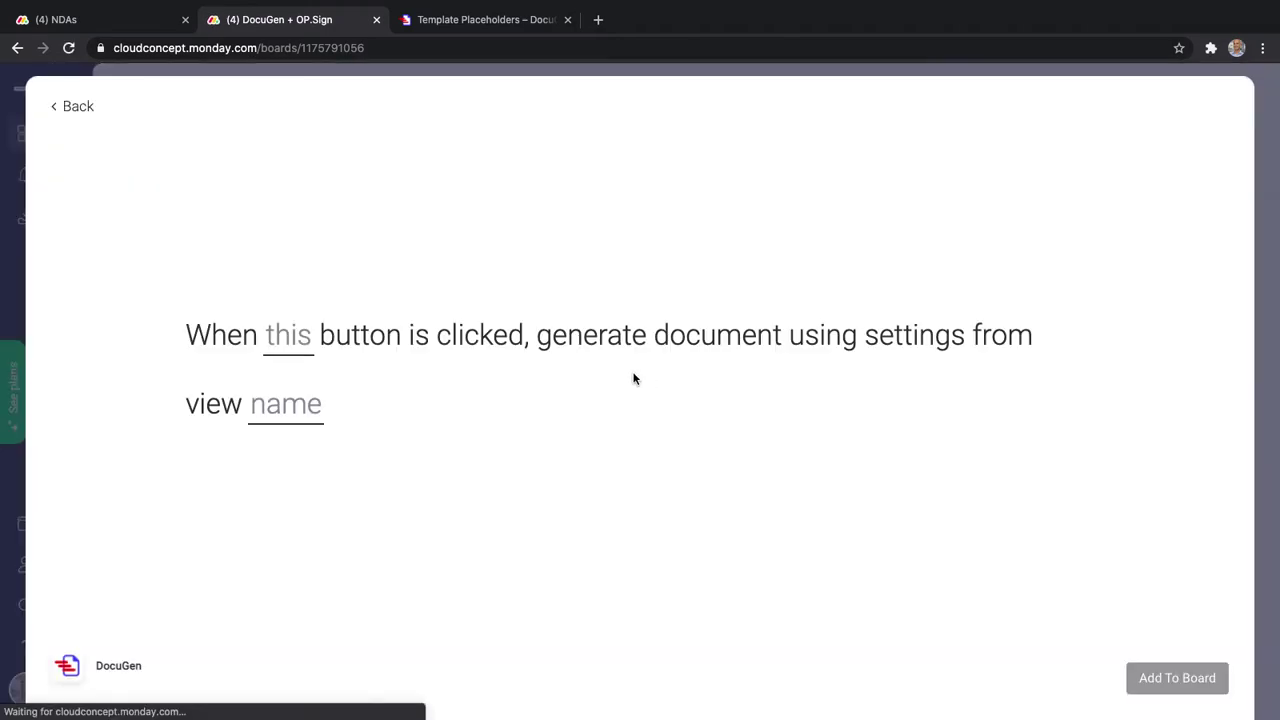
# - Make the Button column the recipe's trigger
pyautogui.click(282, 348)
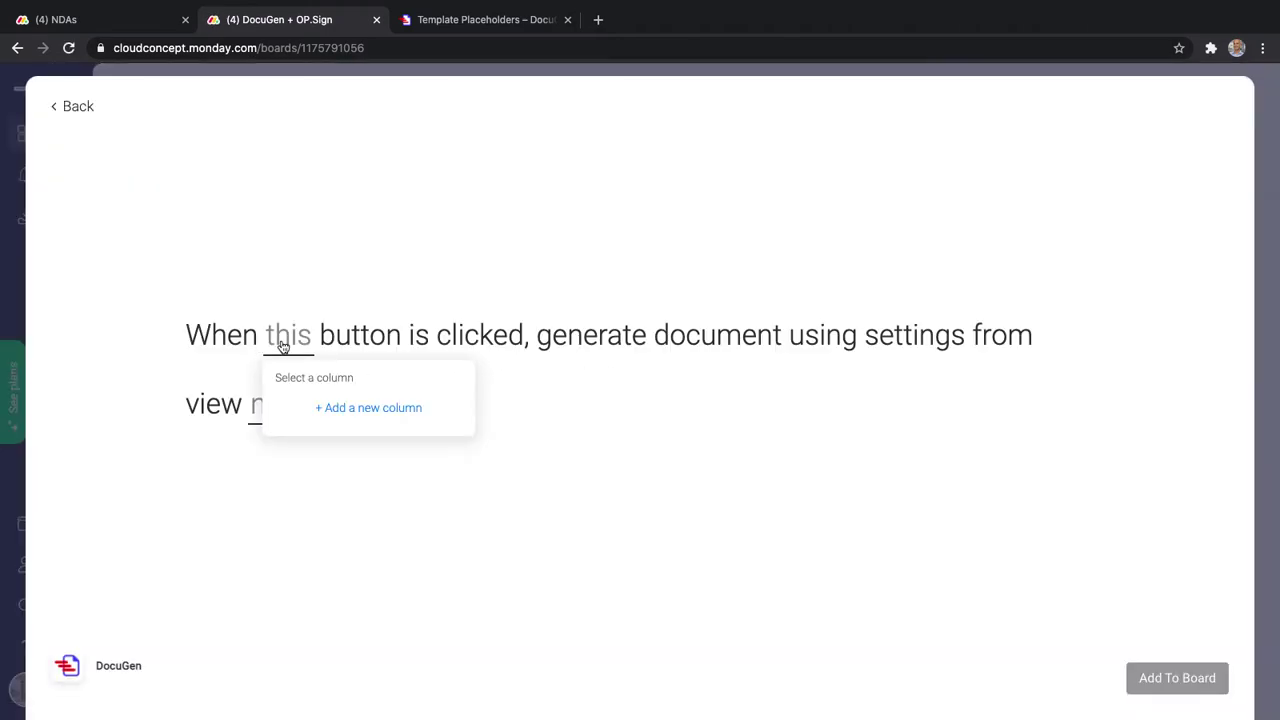
pyautogui.click(342, 405)
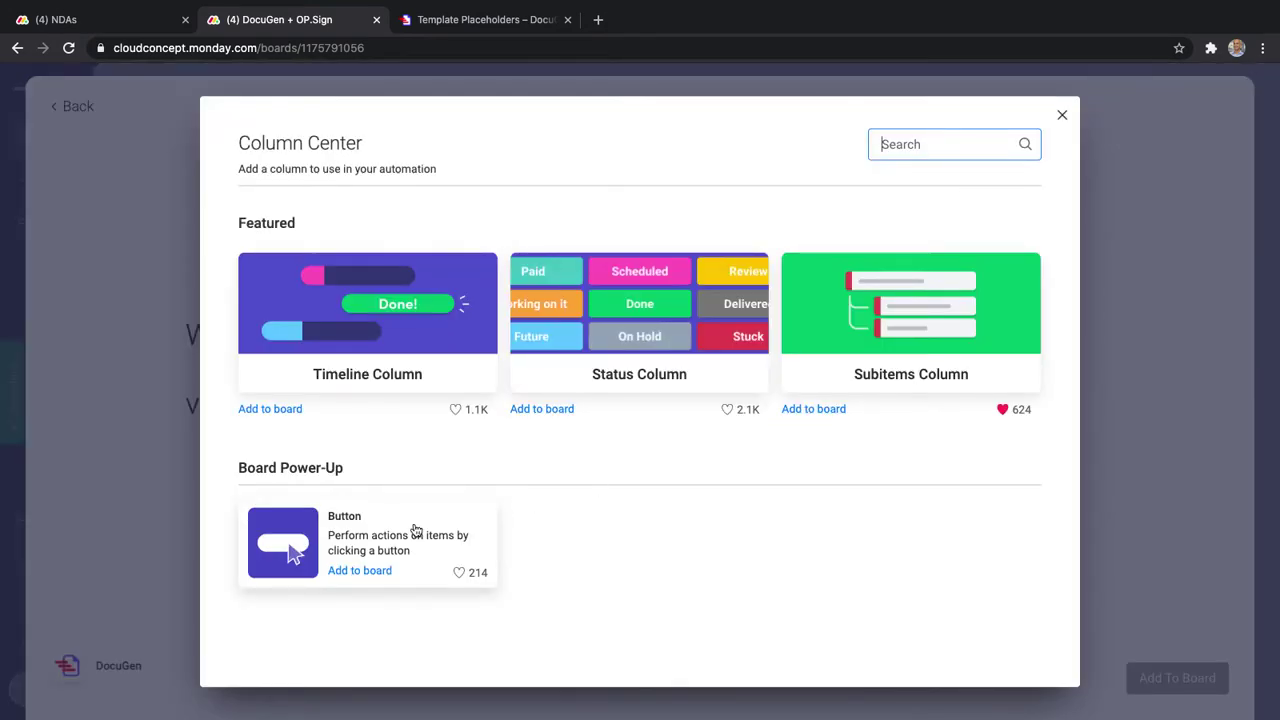
pyautogui.press('Escape')
pyautogui.click(294, 345)
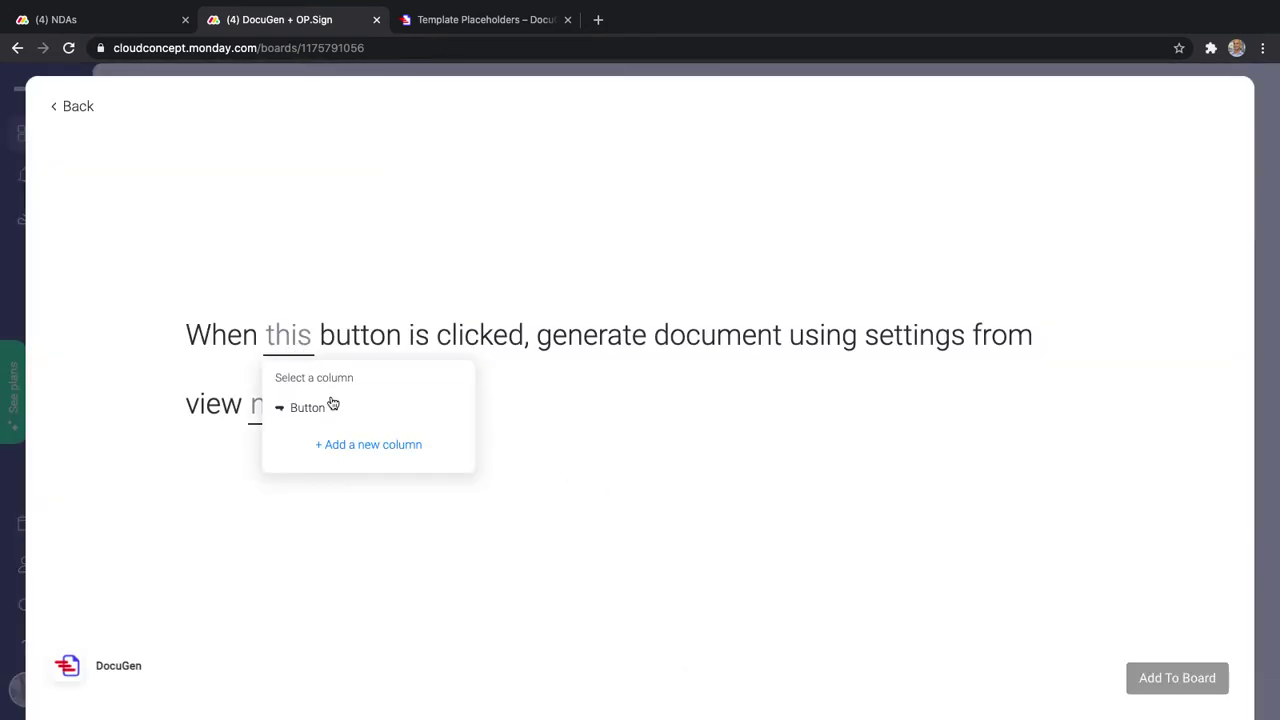
pyautogui.click(328, 401)
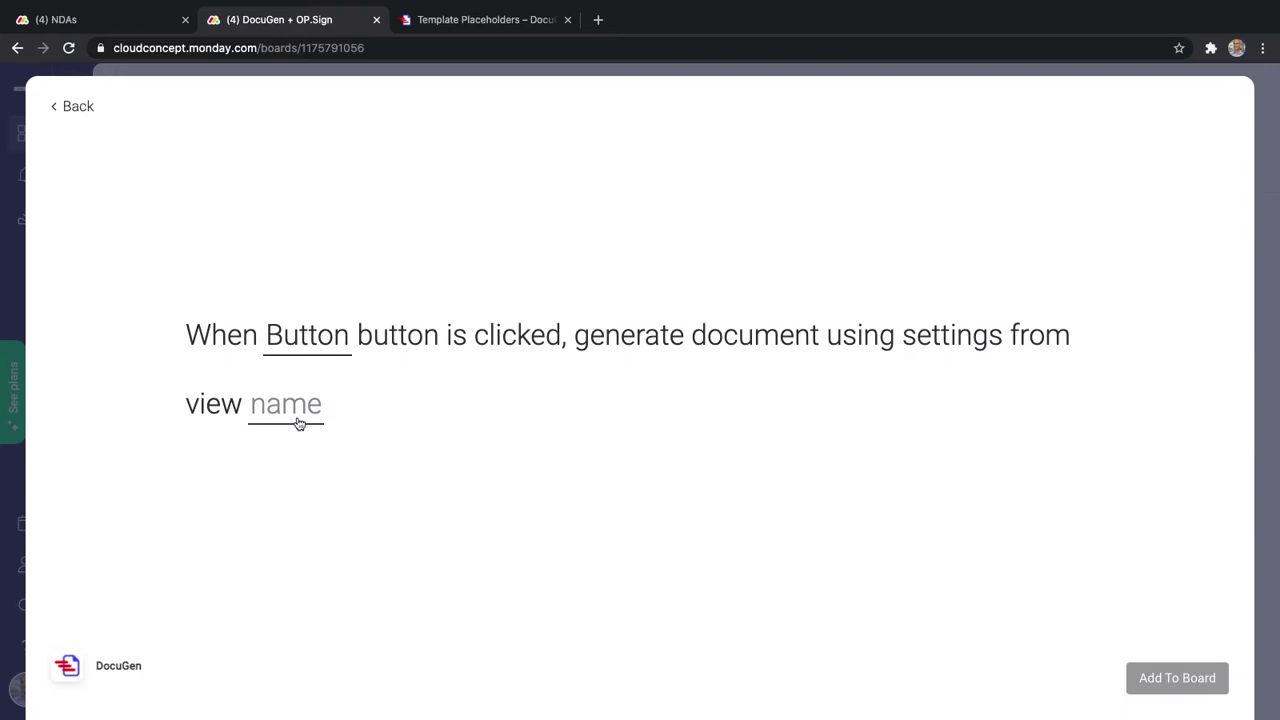
# - Use the NDA view's settings, add the integration to the board, and close Board Integrations
pyautogui.click(298, 424)
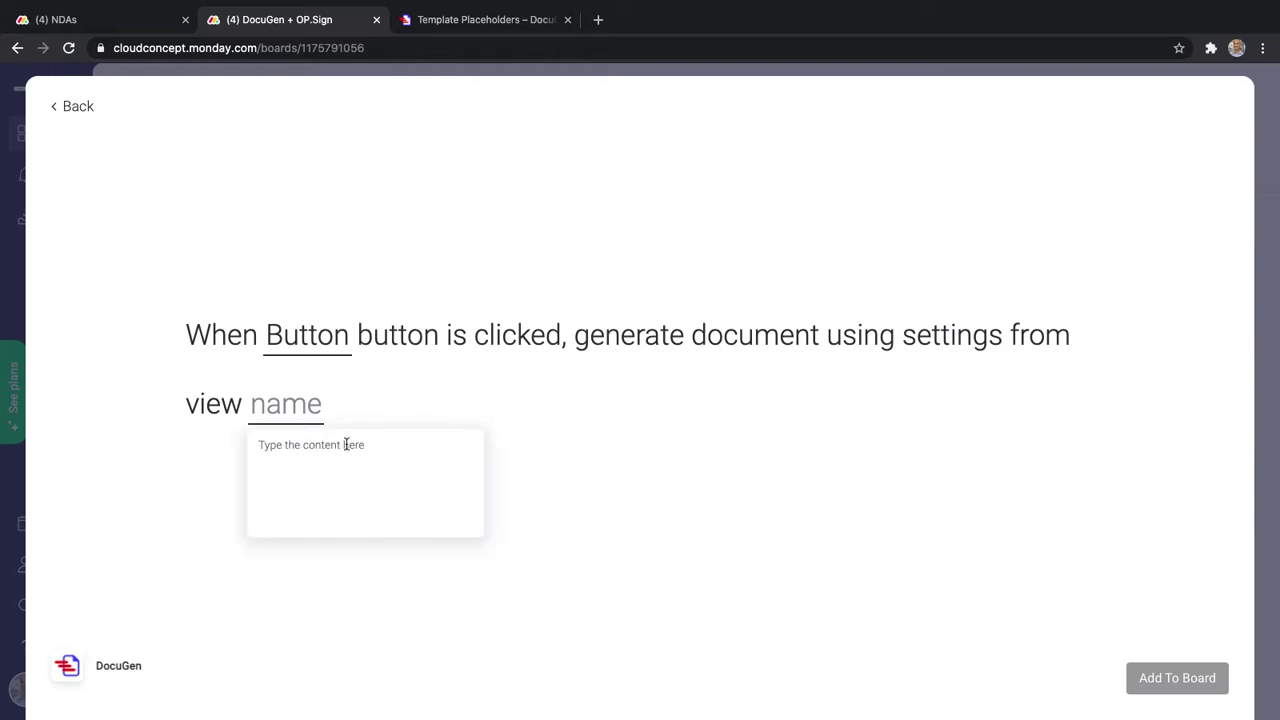
pyautogui.write('NDA')
pyautogui.click(552, 422)
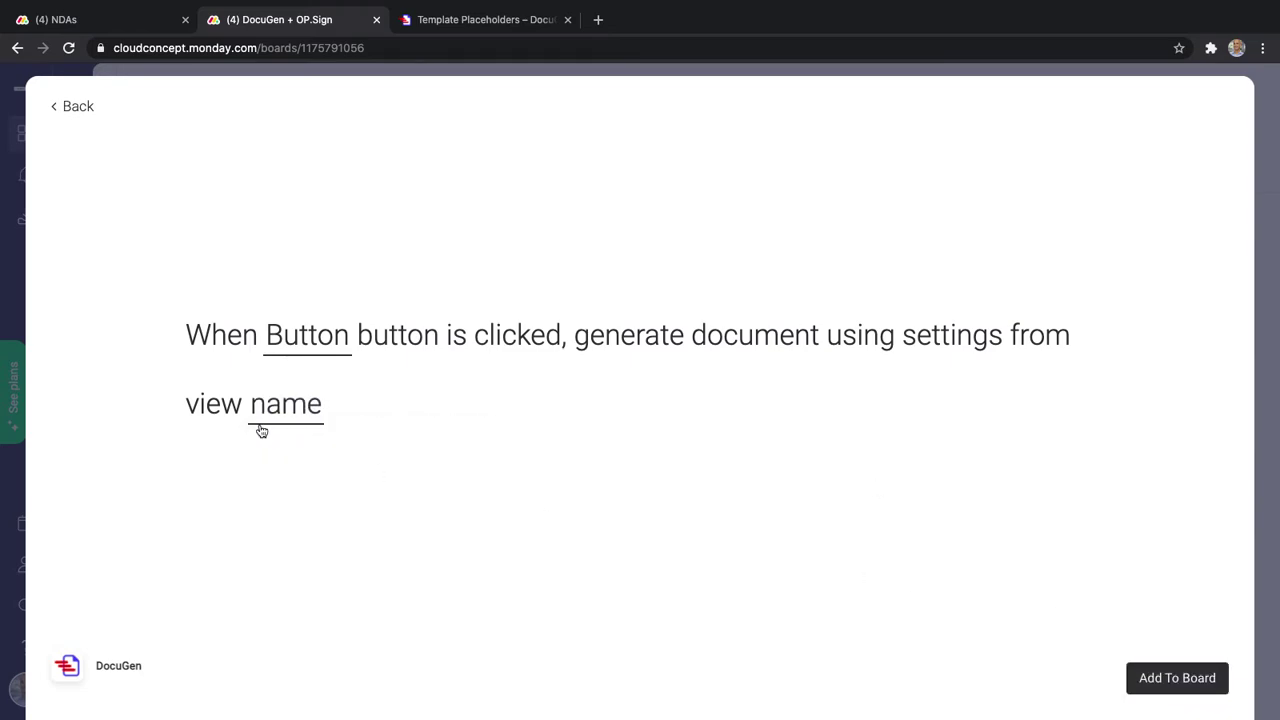
pyautogui.click(316, 418)
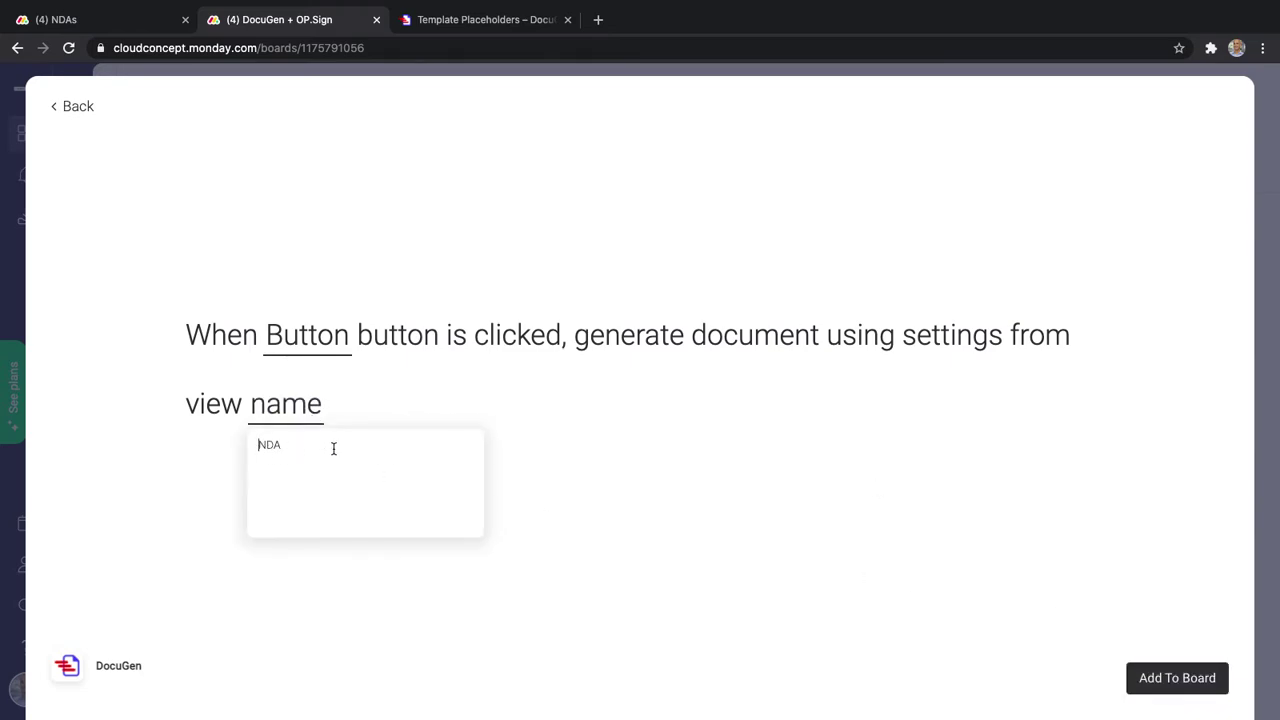
pyautogui.click(606, 383)
pyautogui.click(1212, 686)
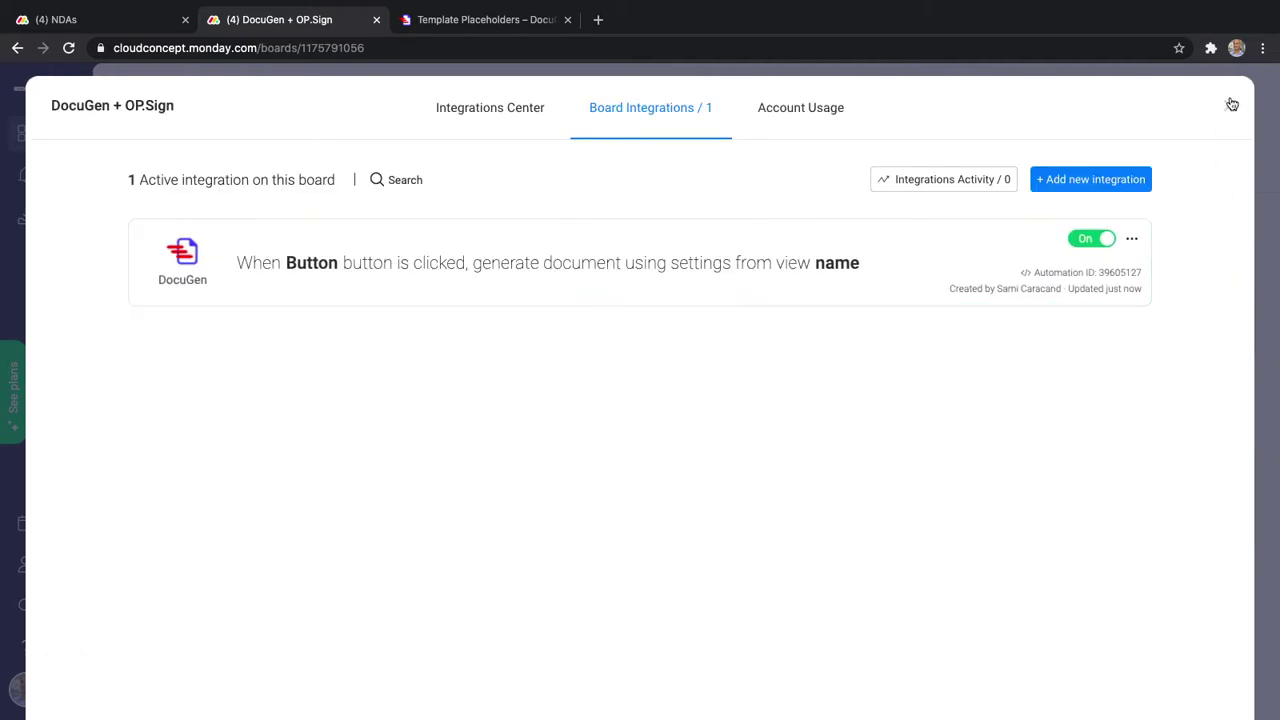
pyautogui.click(1232, 104)
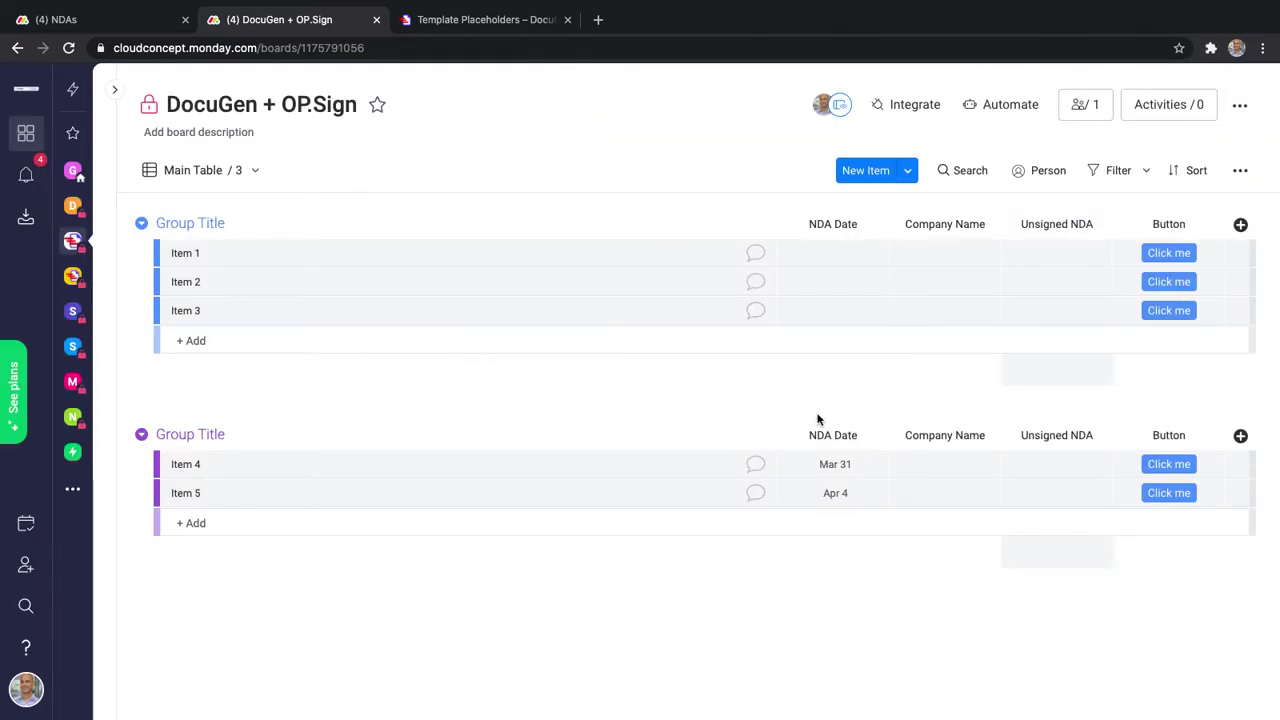
# - Rename the Button column to 'Generate Doc' and review Item 1's generated NDA PDF
pyautogui.click(1168, 224)
pyautogui.write('Generate Doc')
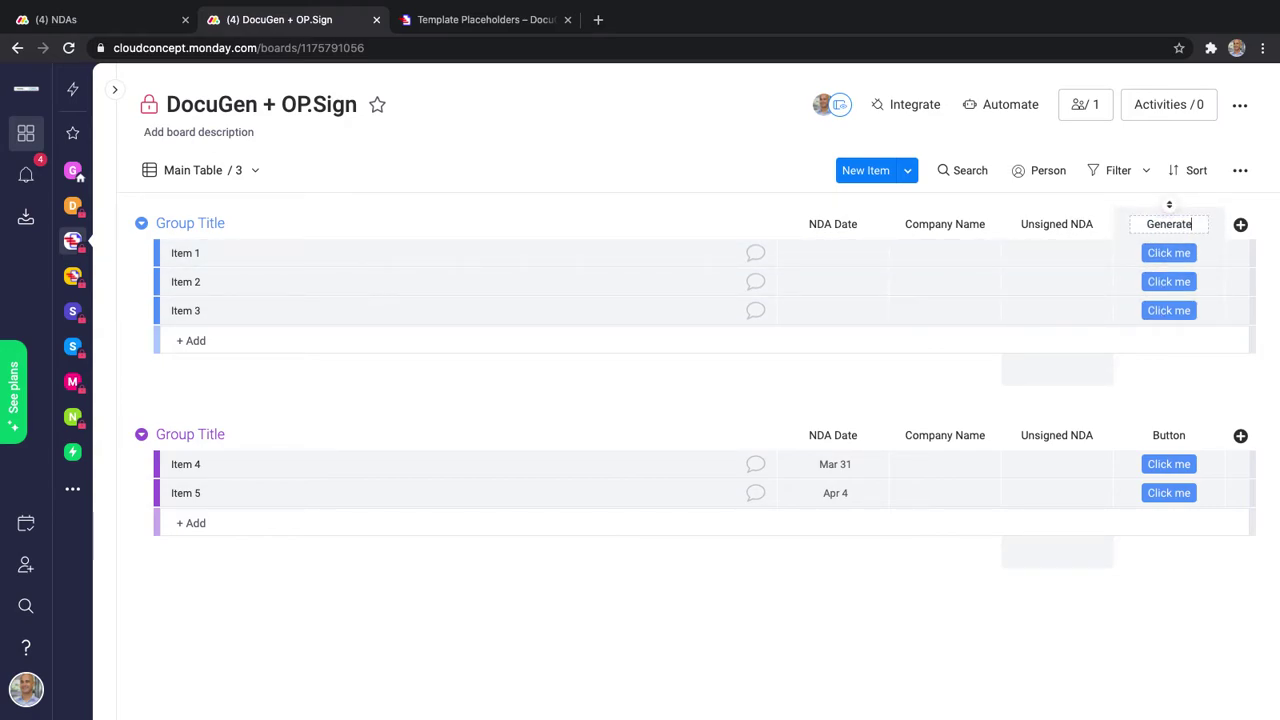
pyautogui.press('Return')
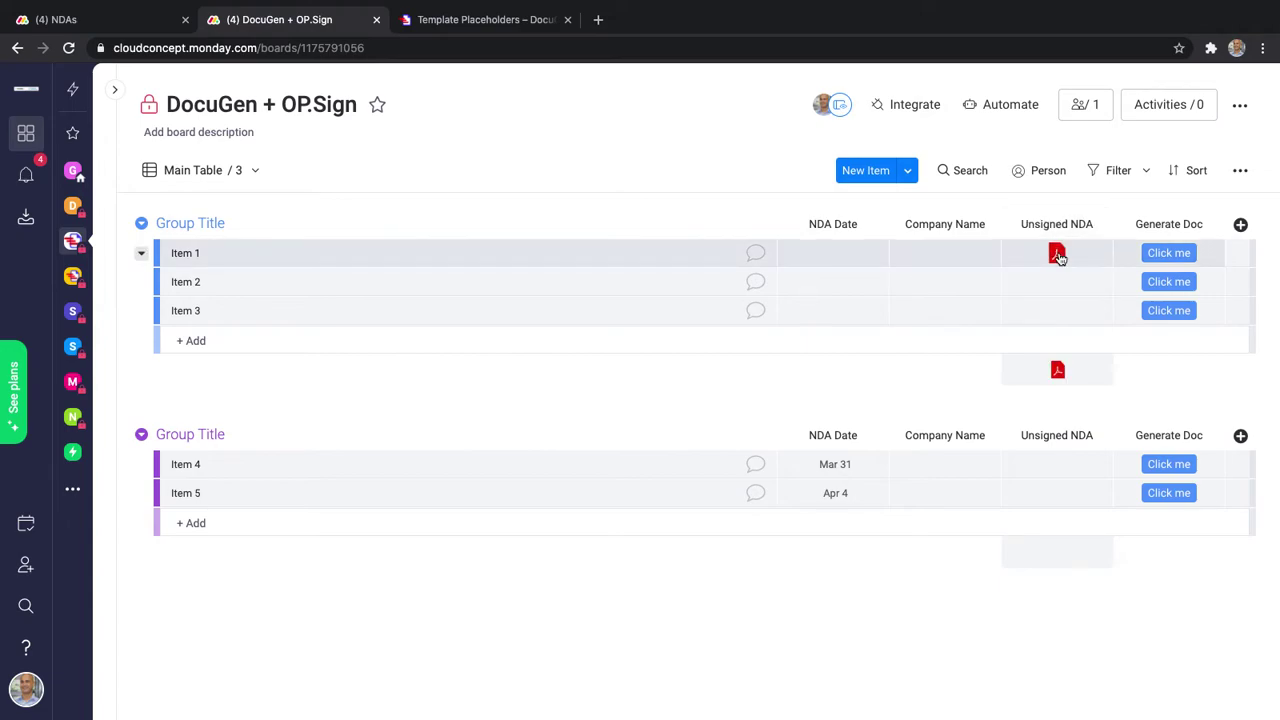
pyautogui.click(1058, 252)
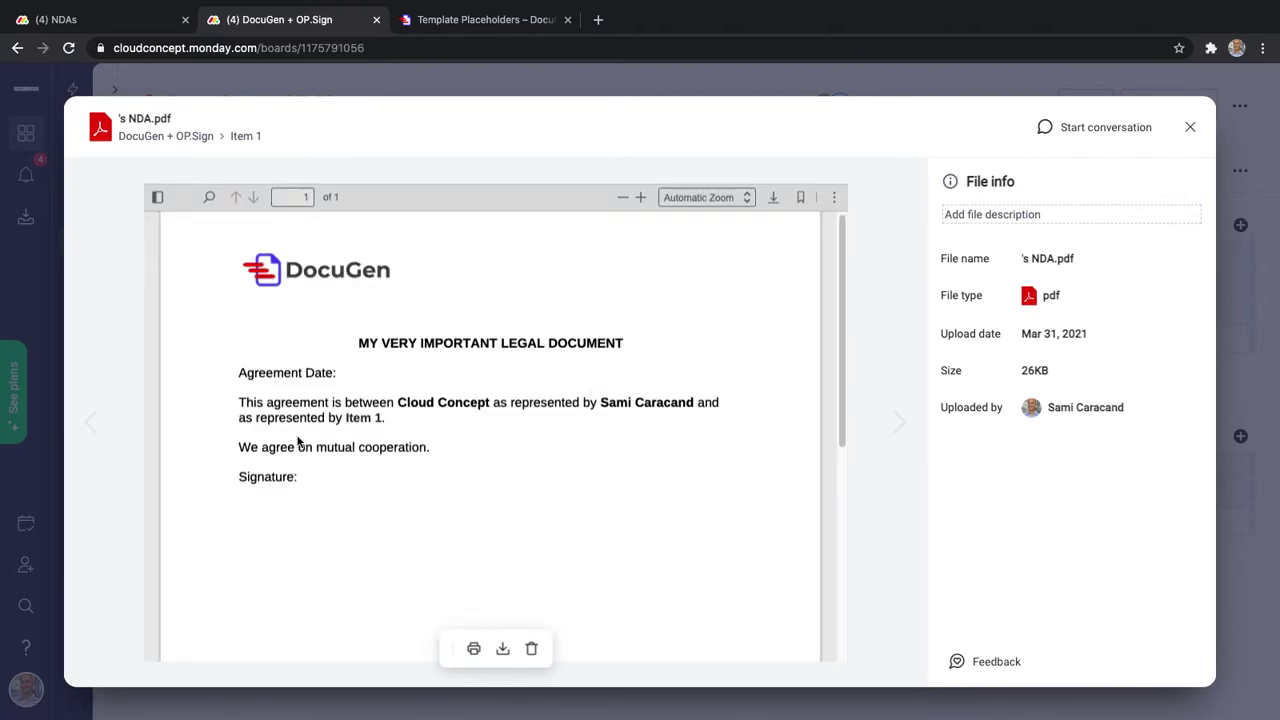
pyautogui.click(1191, 130)
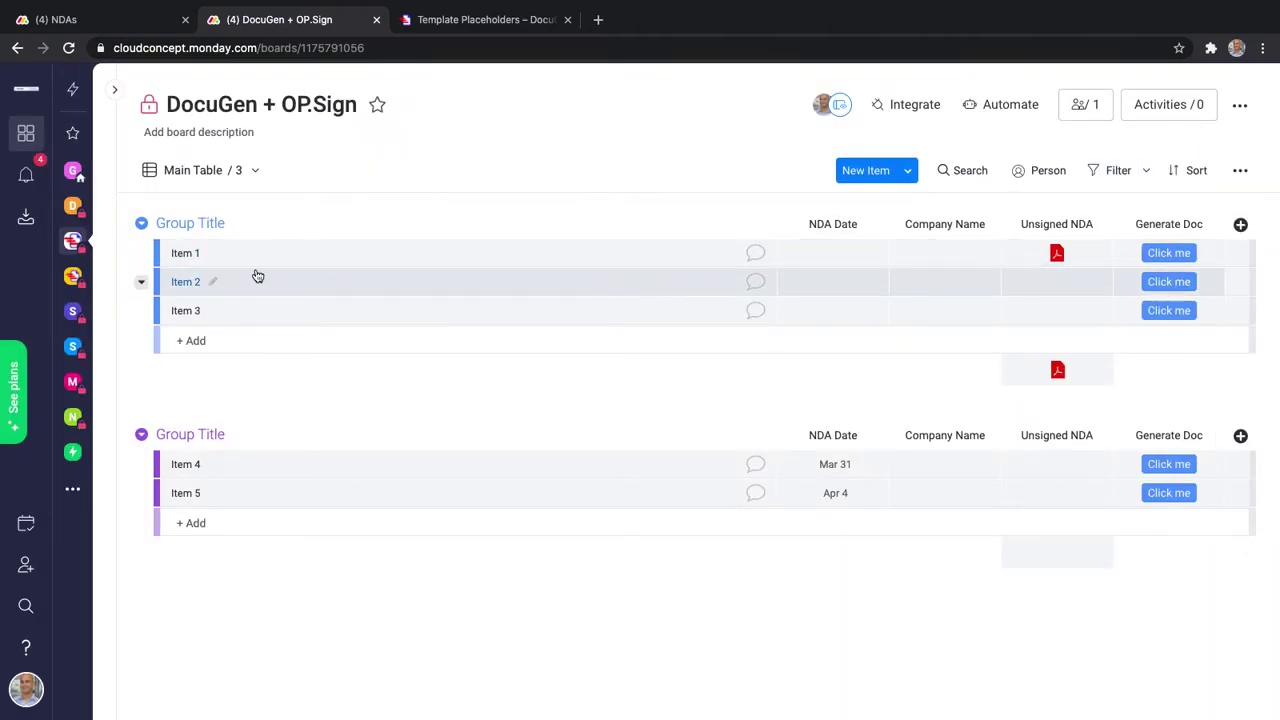
# - Rename Item 1 to a signer's name, set NDA Date Mar 31 and Company IBM, then generate its NDA
pyautogui.click(215, 256)
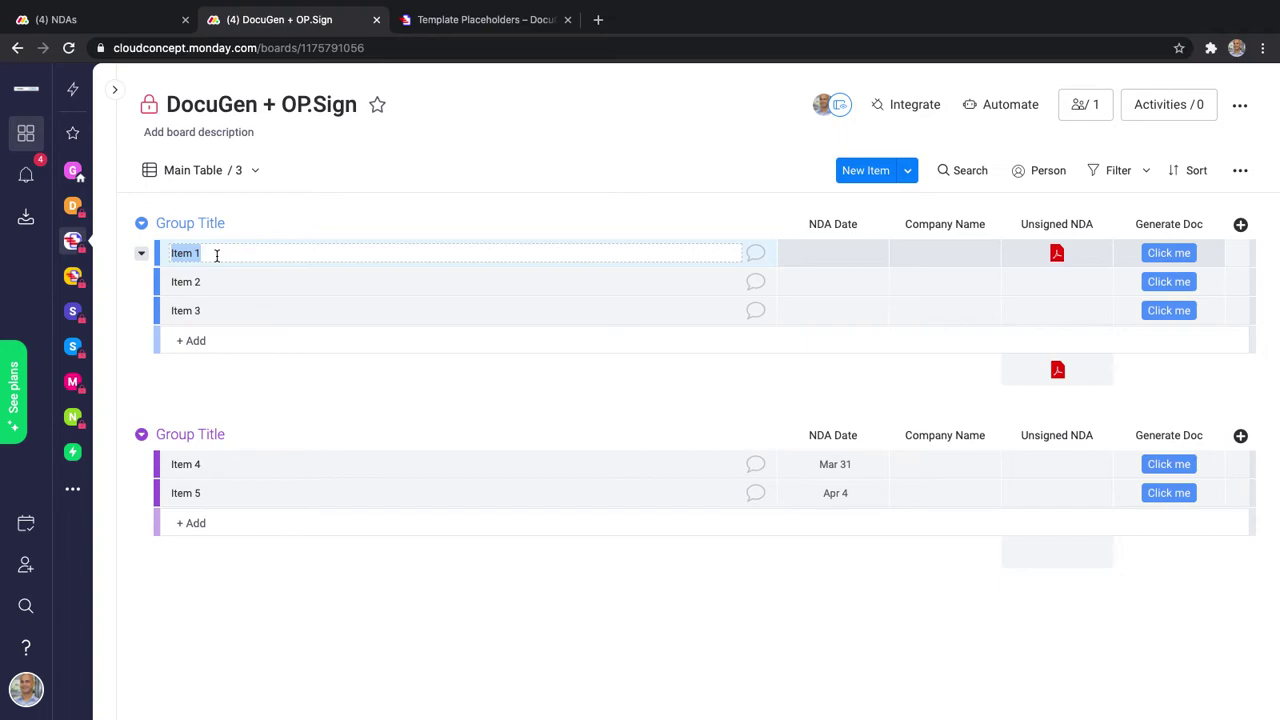
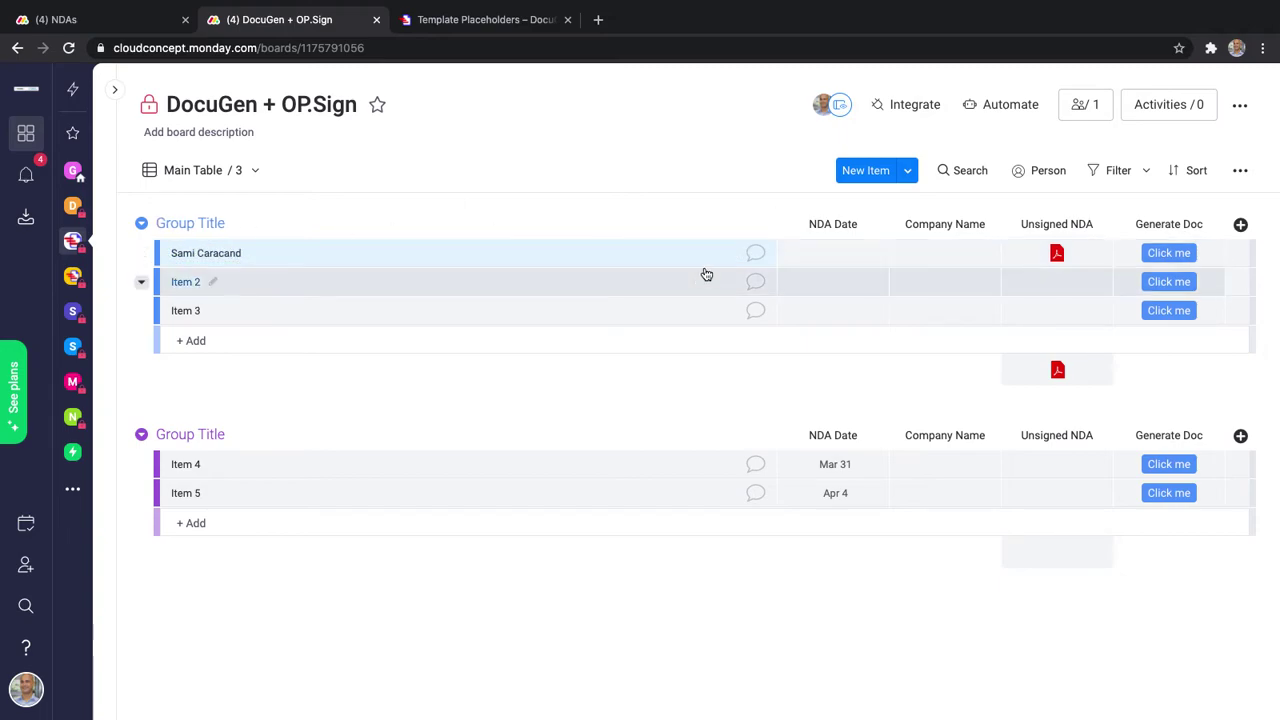
pyautogui.click(843, 252)
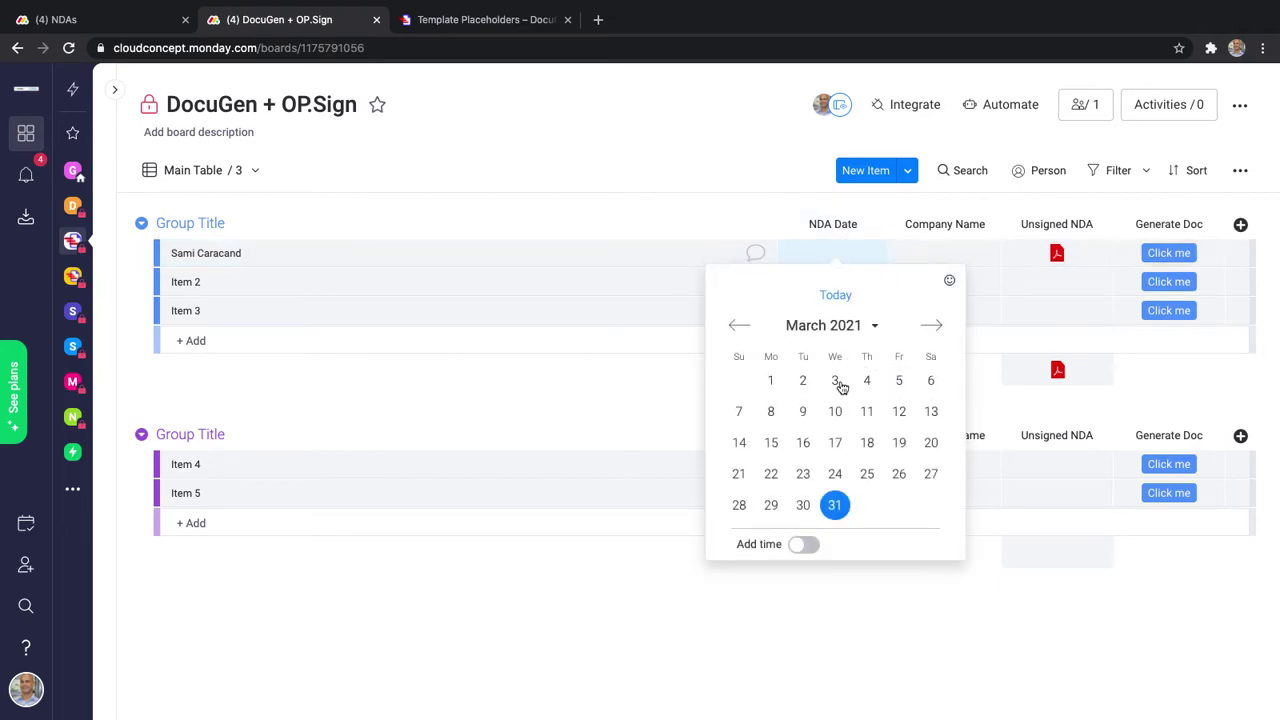
pyautogui.click(835, 505)
pyautogui.click(960, 256)
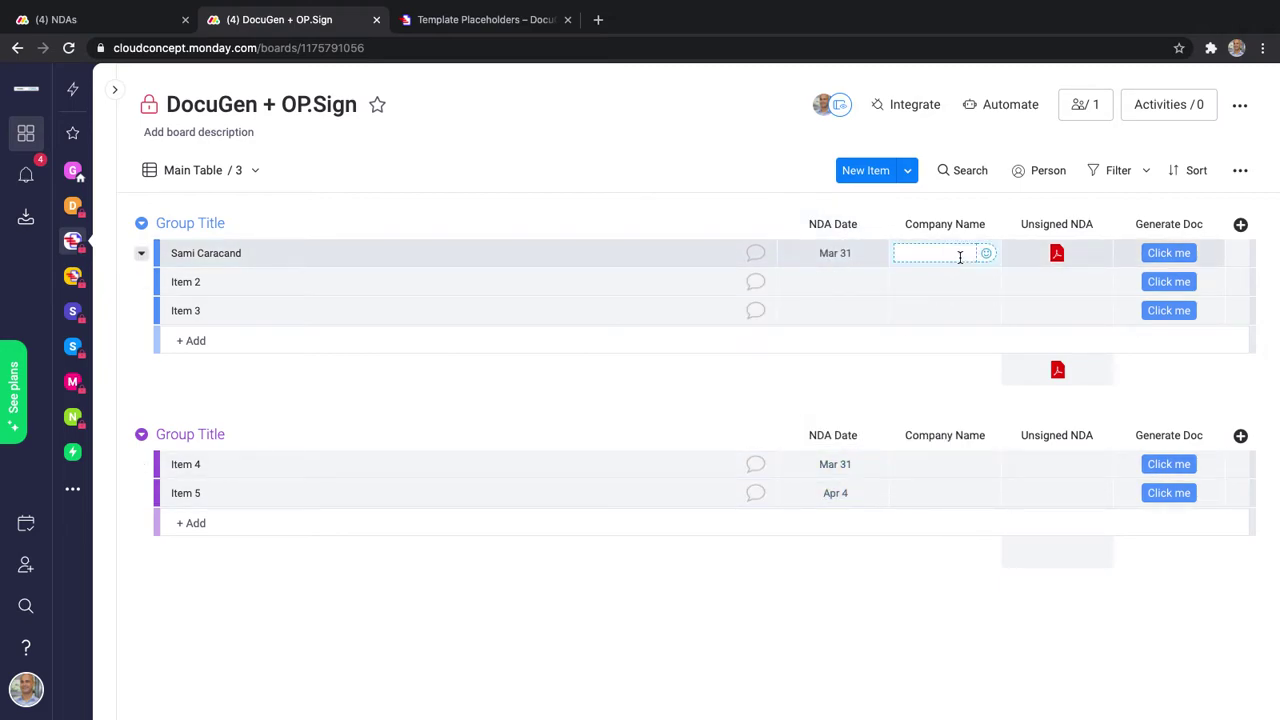
pyautogui.write('IBM')
pyautogui.press('Return')
pyautogui.click(1157, 257)
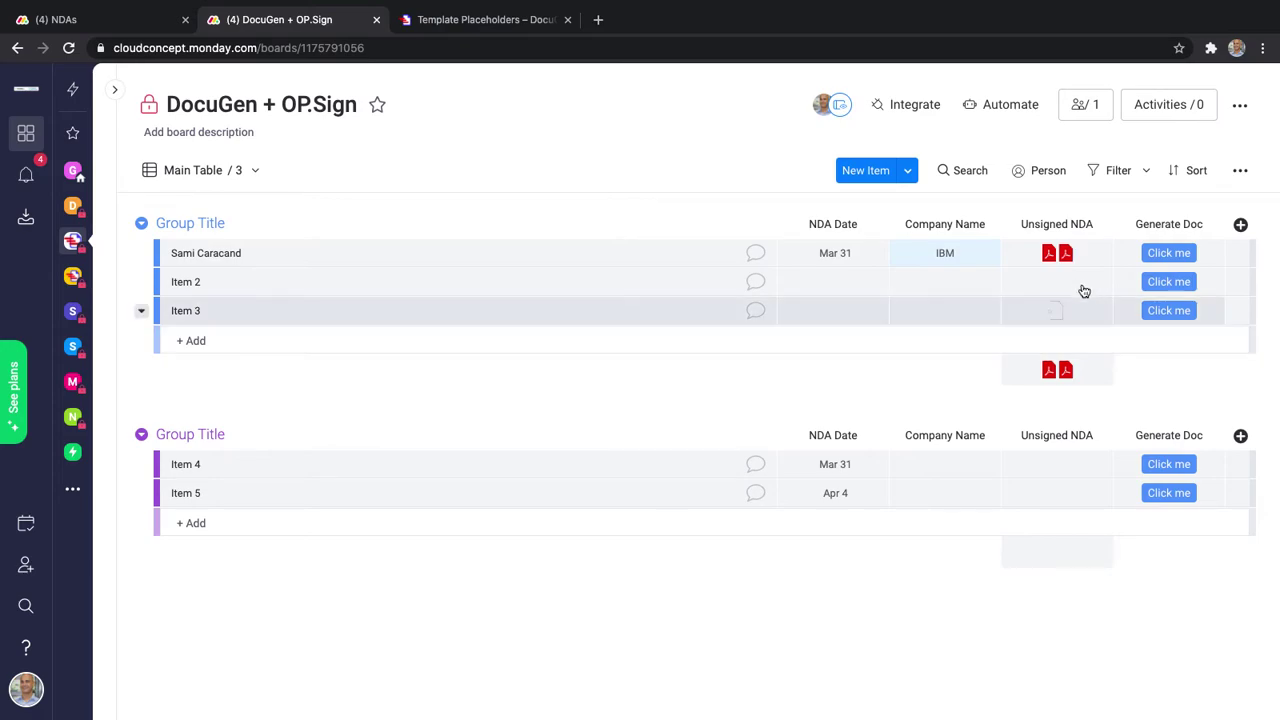
pyautogui.click(1066, 253)
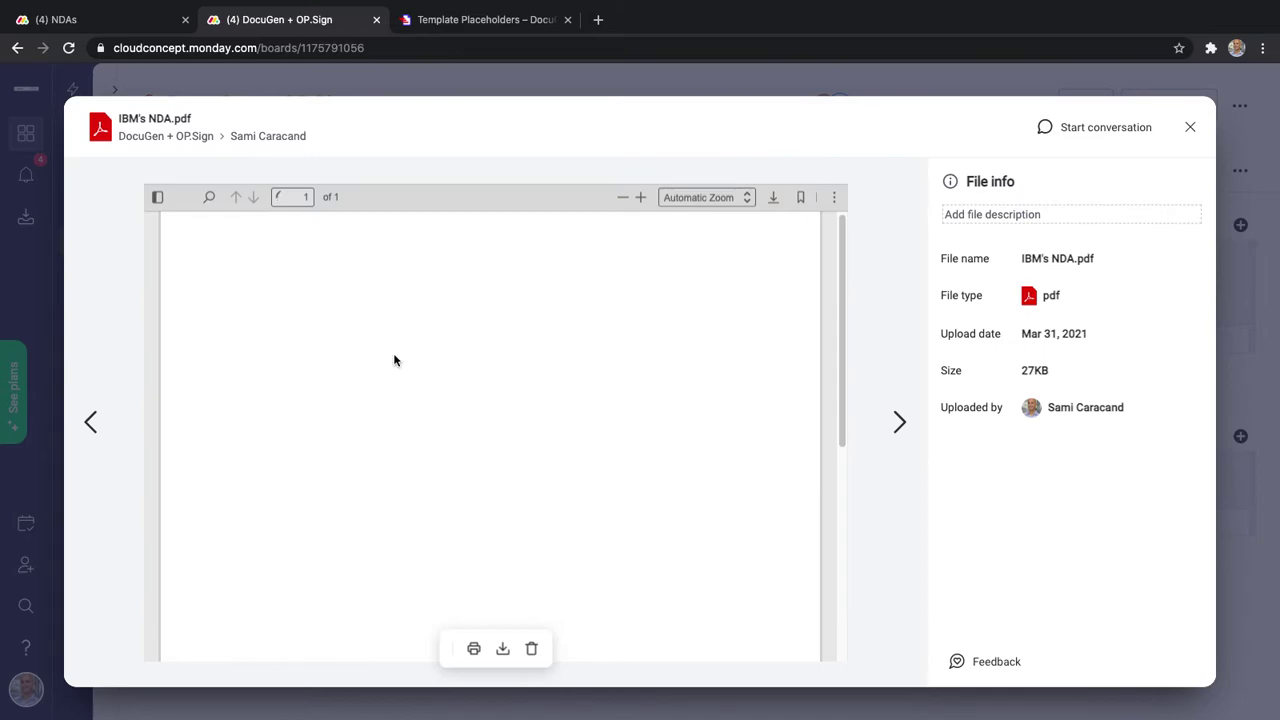
# - Review IBM's NDA.pdf, checking Cloud Concept and the representatives' names in the text
pyautogui.click(251, 371)
pyautogui.click(426, 376)
pyautogui.moveTo(400, 402); pyautogui.dragTo(490, 402)
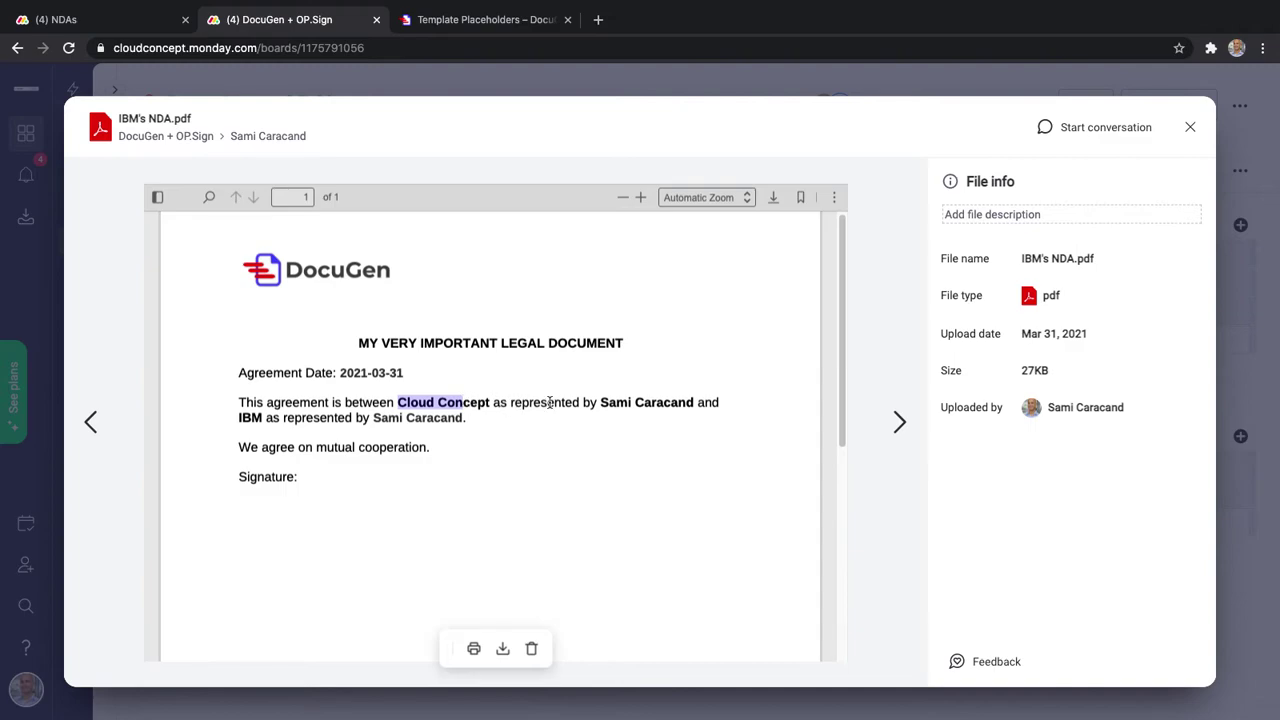
pyautogui.moveTo(600, 402); pyautogui.dragTo(692, 404)
pyautogui.moveTo(230, 417); pyautogui.dragTo(296, 421)
pyautogui.moveTo(388, 418); pyautogui.dragTo(442, 418)
pyautogui.click(1190, 127)
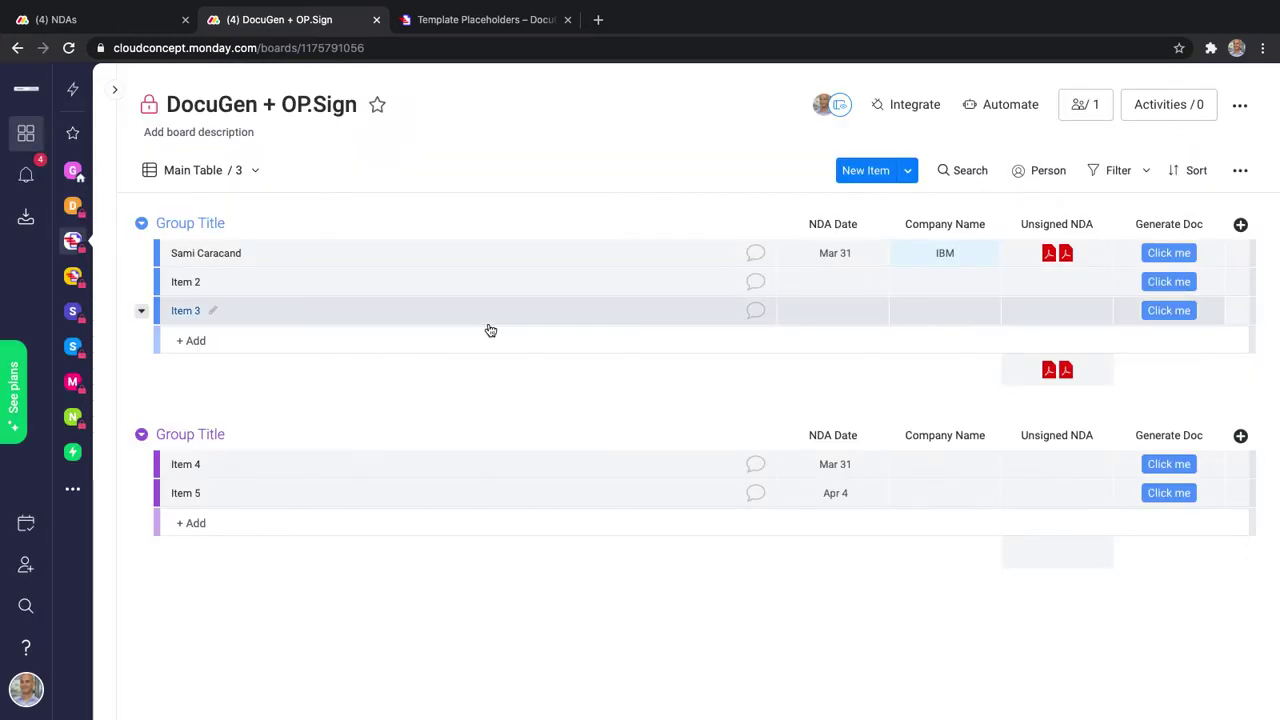
# - Rename the first item to a different signer's full name and generate a new NDA
pyautogui.click(264, 255)
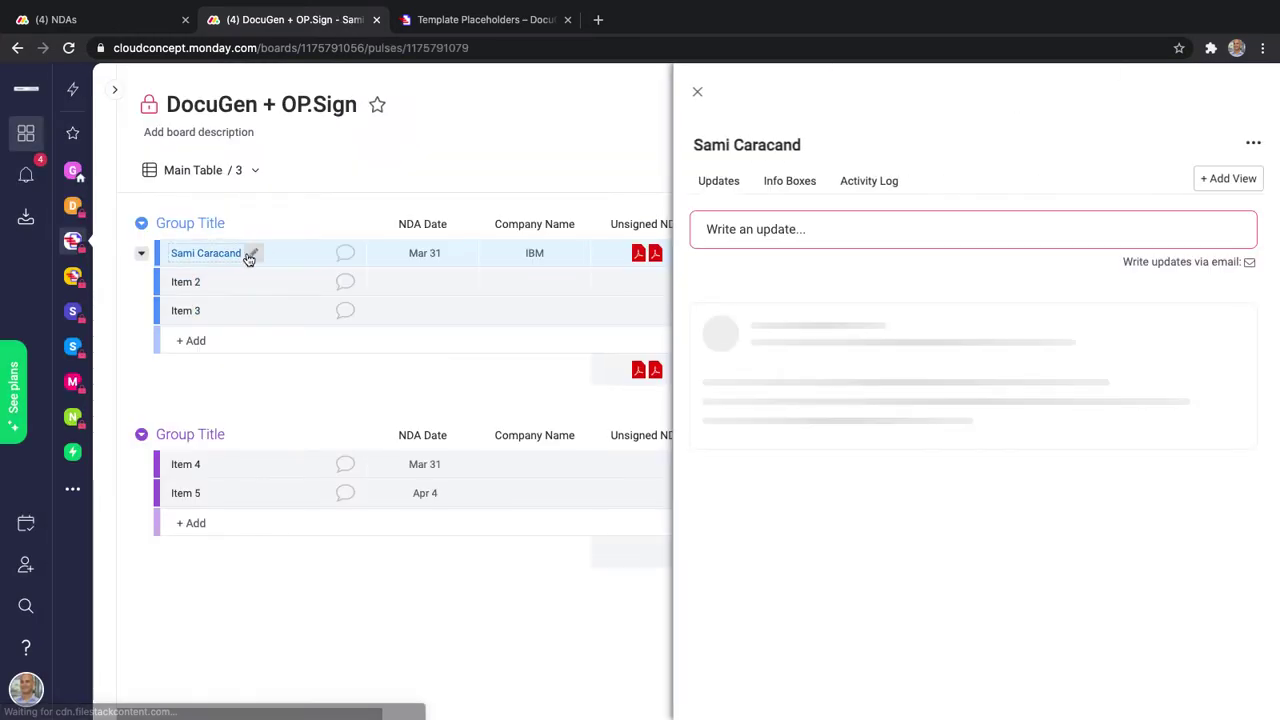
pyautogui.click(249, 252)
pyautogui.write('will Smigt')
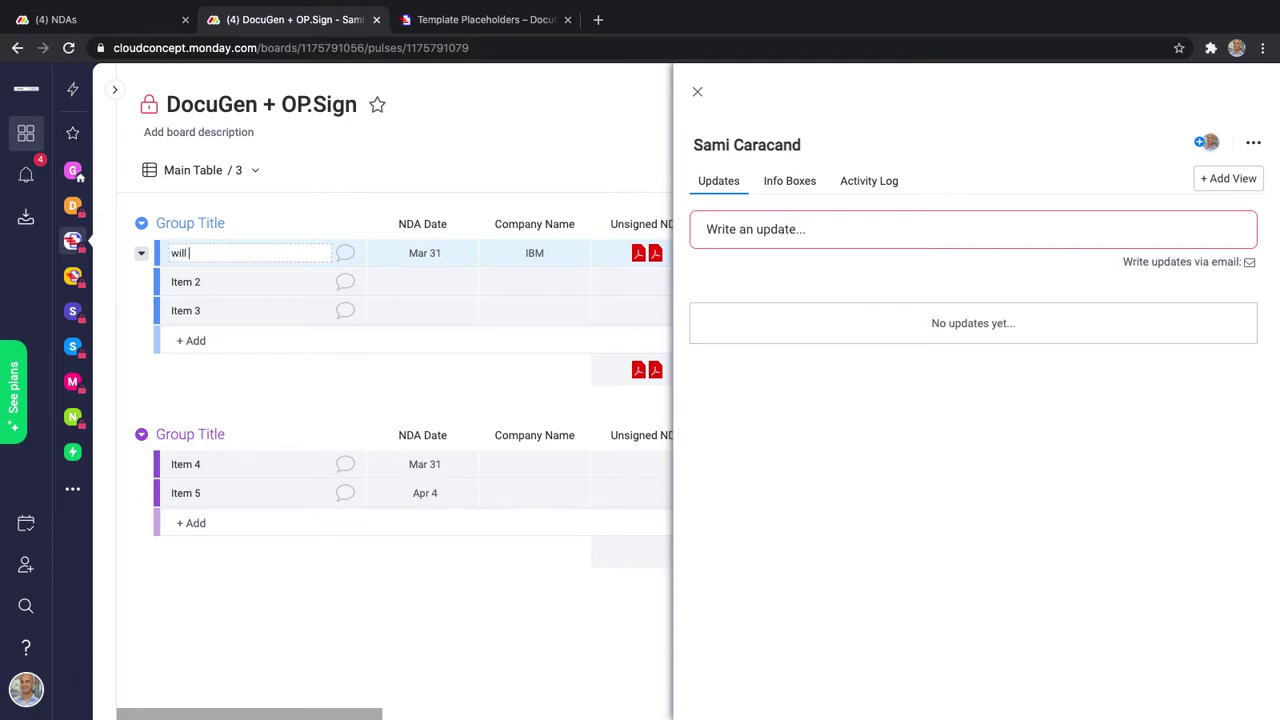
pyautogui.press('Delete')
pyautogui.write('W')
pyautogui.press('Return')
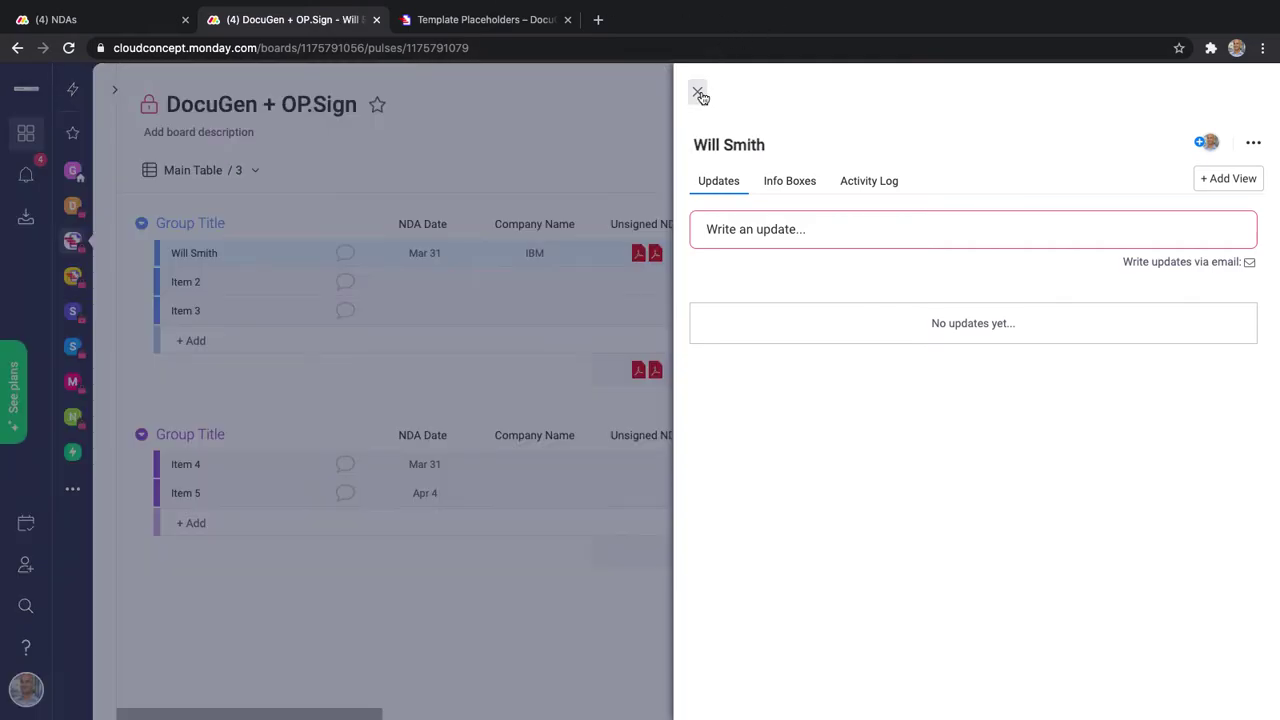
pyautogui.click(698, 92)
pyautogui.click(1165, 254)
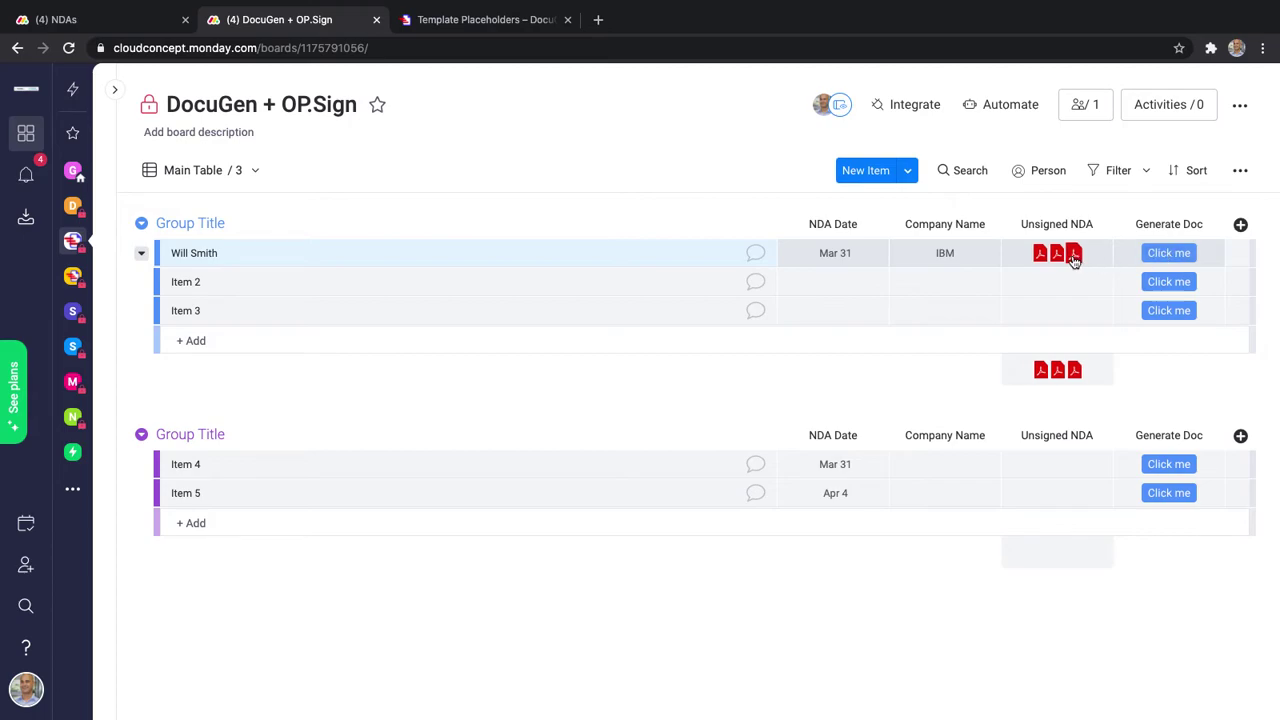
# - Verify the newest NDA PDF's parties sentence names the updated signer
pyautogui.click(1075, 253)
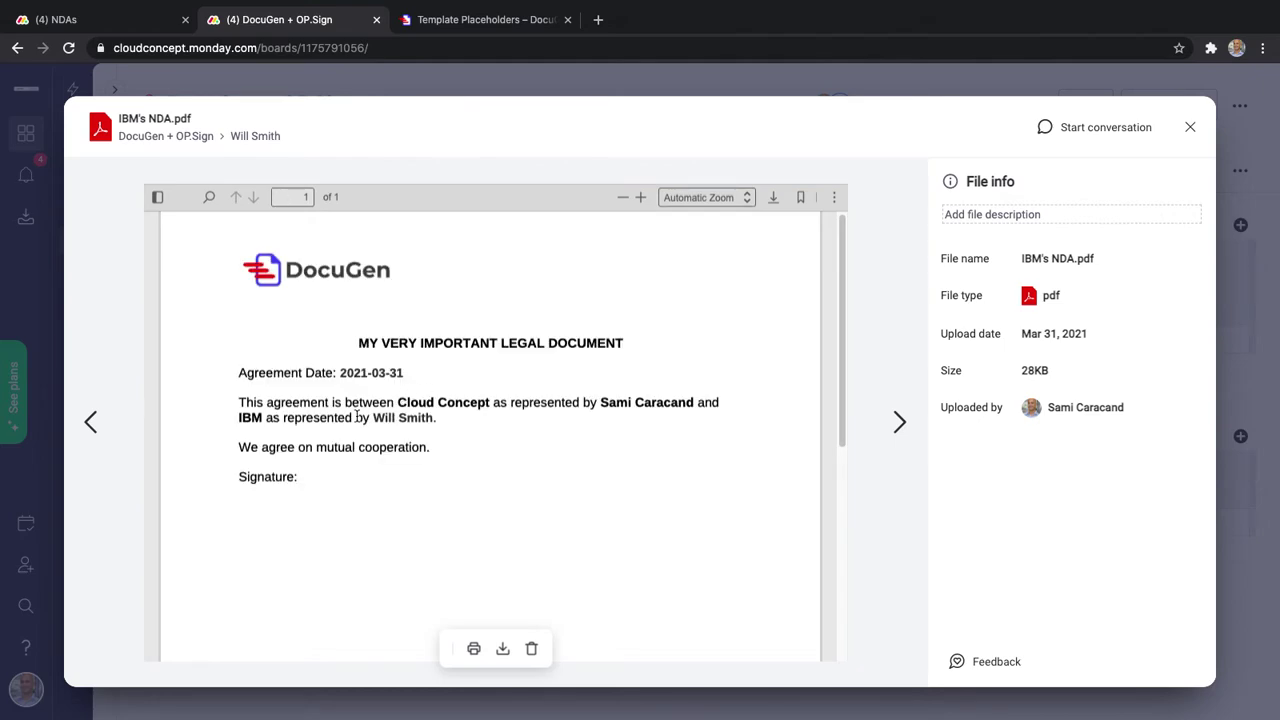
pyautogui.moveTo(400, 403); pyautogui.dragTo(699, 403)
pyautogui.click(240, 417)
pyautogui.click(1190, 127)
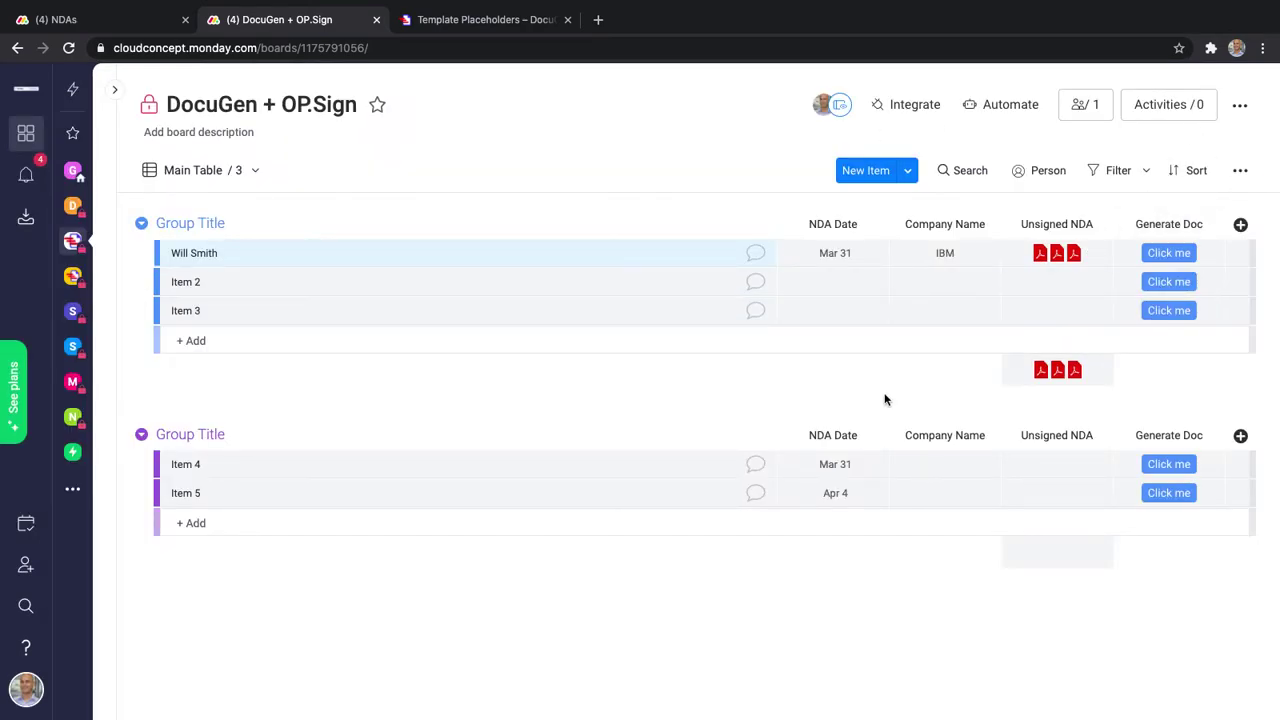
# - Delete all three NDA PDFs from the first item's Unsigned NDA cell
pyautogui.click(1104, 262)
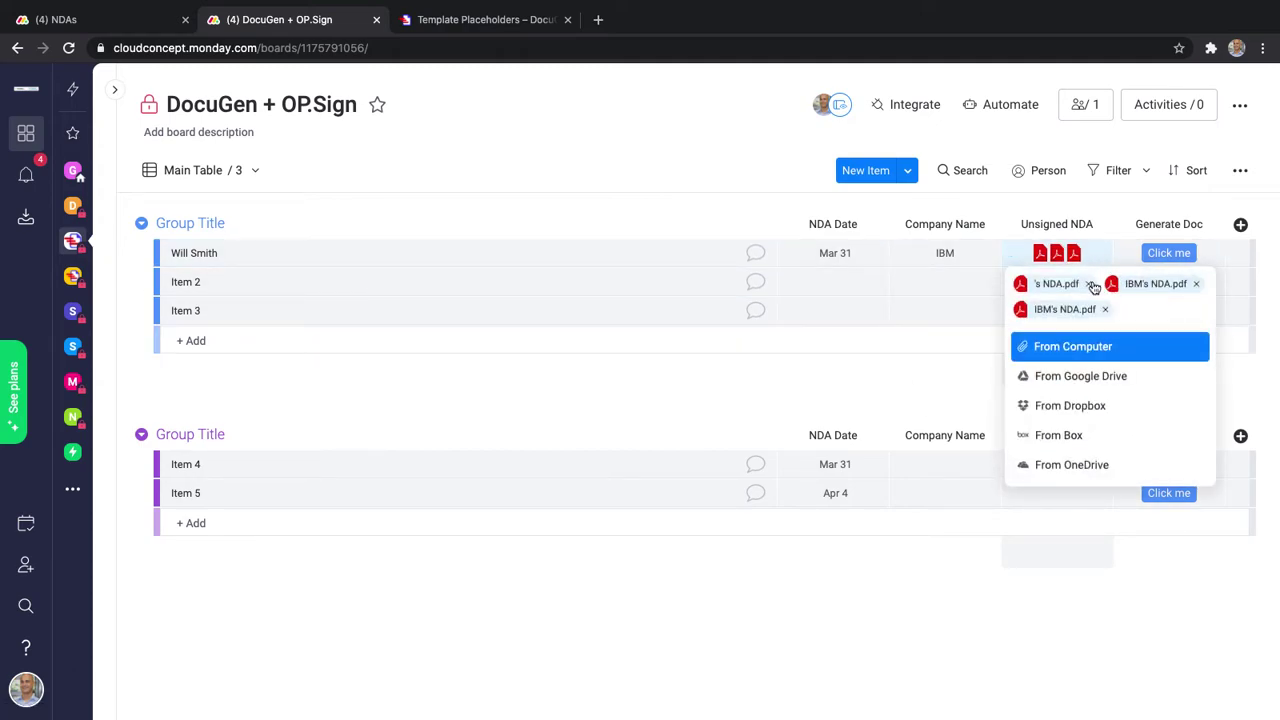
pyautogui.click(1091, 284)
pyautogui.click(1196, 284)
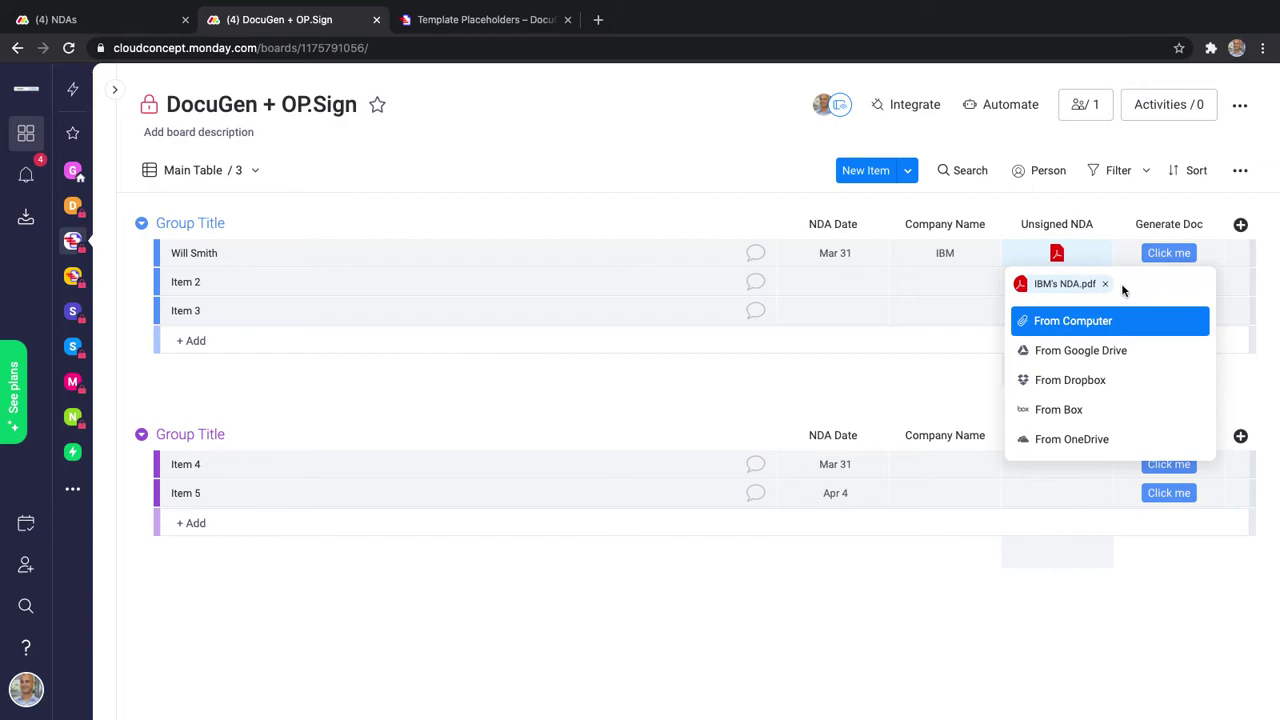
pyautogui.click(1107, 285)
pyautogui.click(874, 374)
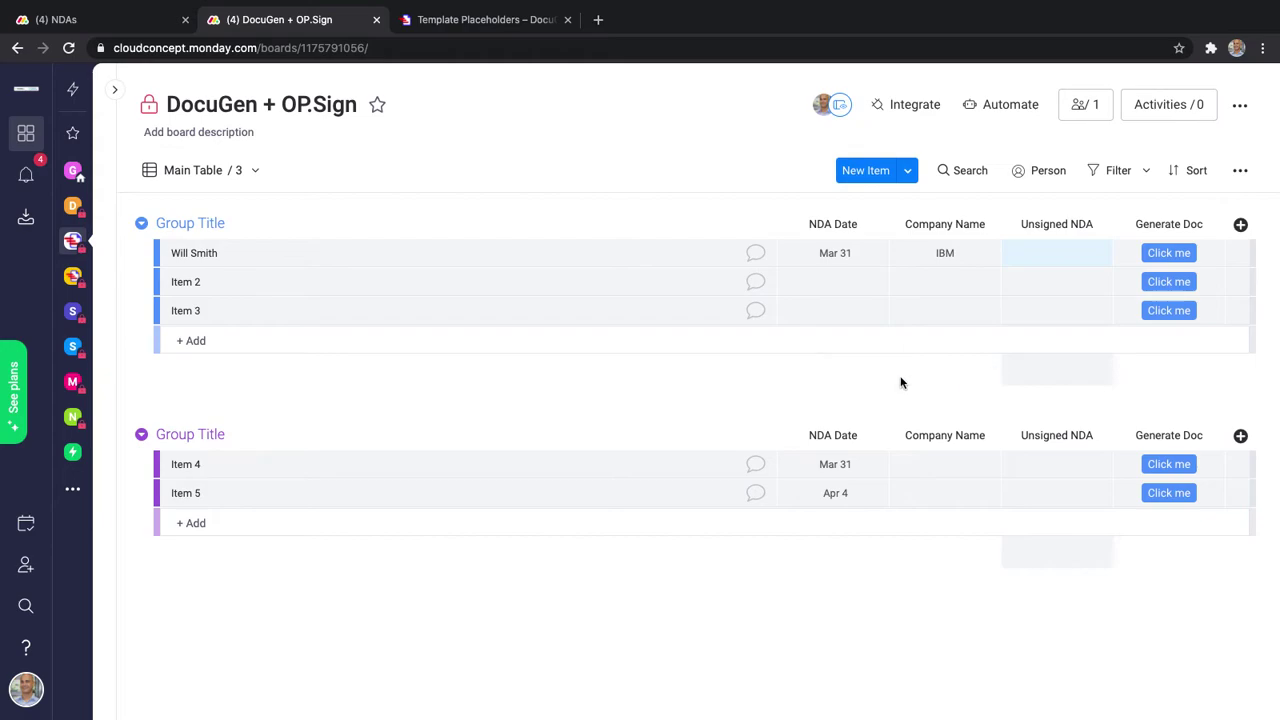
# - Add a Status column to the board
pyautogui.click(1240, 226)
pyautogui.click(1035, 297)
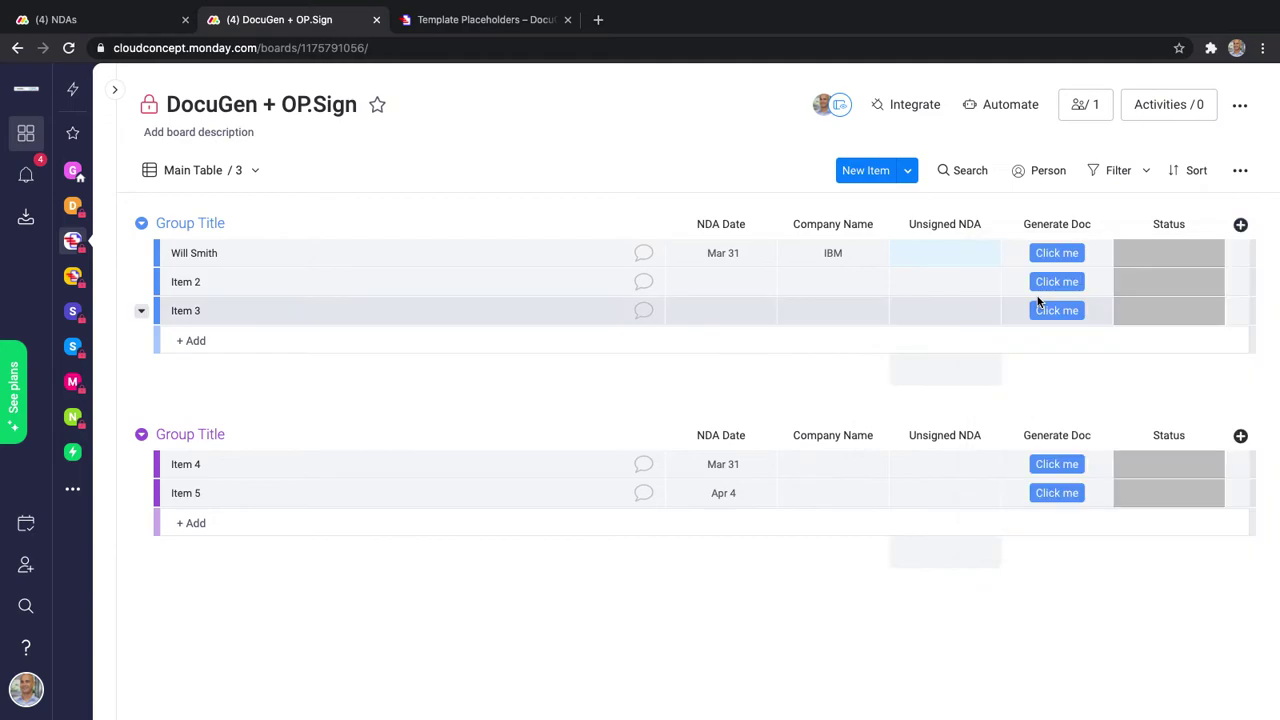
pyautogui.click(1138, 259)
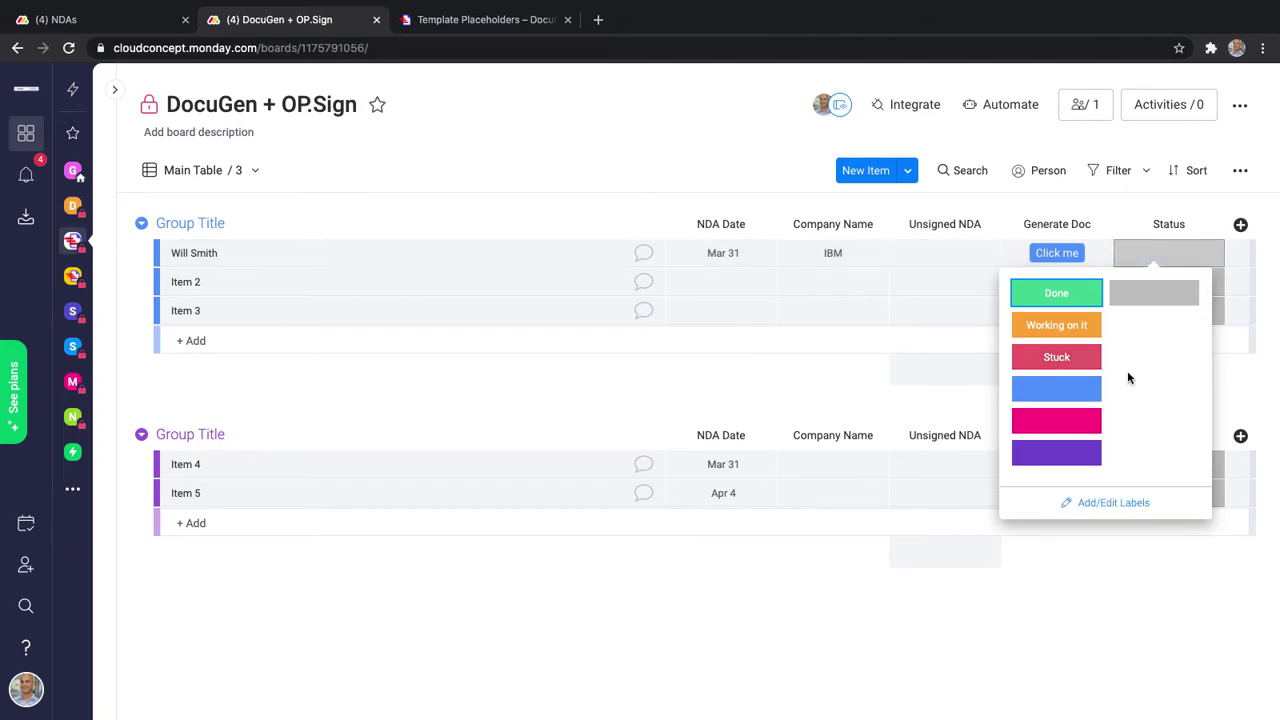
# - Rename the Done label to 'Ready for Signature' and Working on it to 'Signed', then apply
pyautogui.click(1030, 502)
pyautogui.doubleClick(1056, 297)
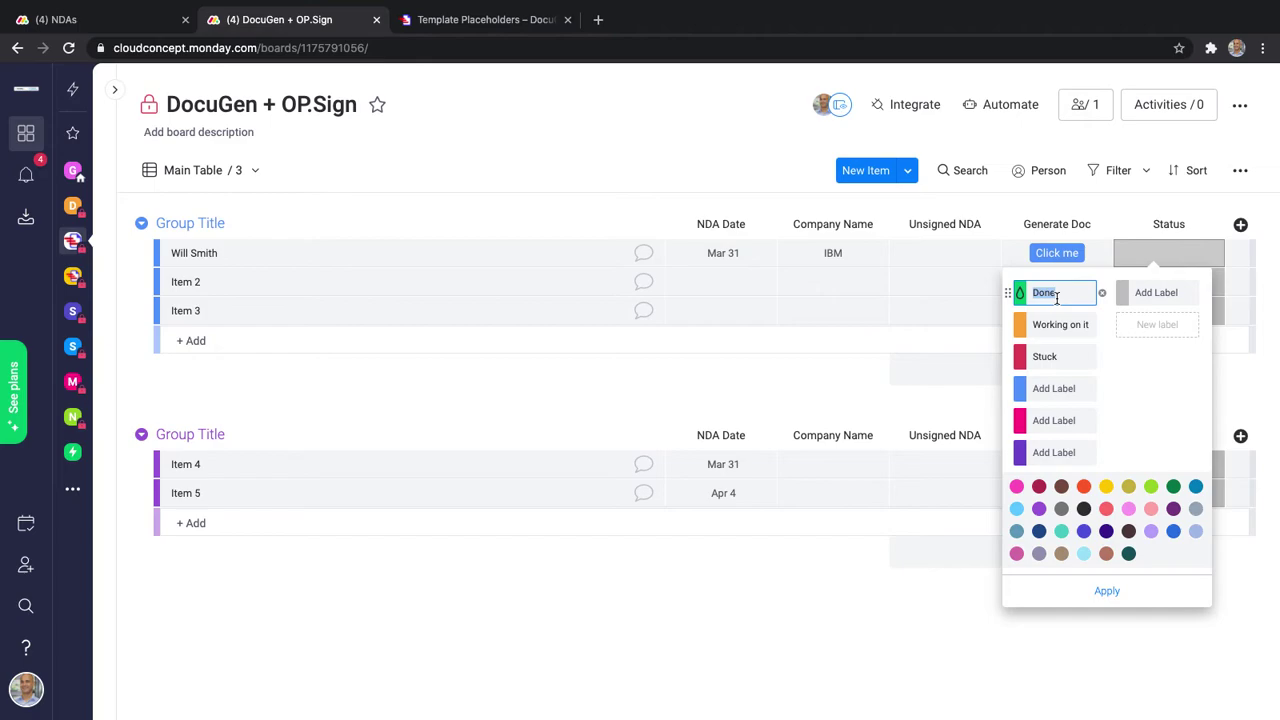
pyautogui.write('R')
pyautogui.write('eady for Signa')
pyautogui.write('ture')
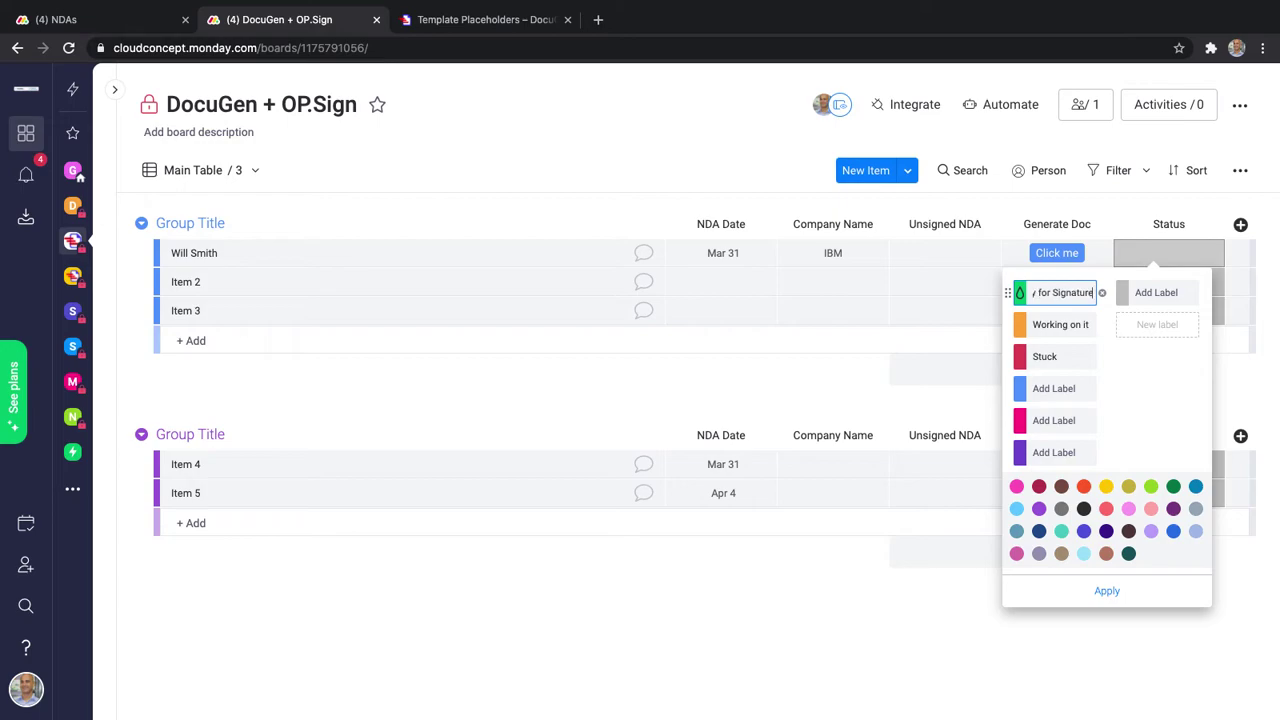
pyautogui.press('Return')
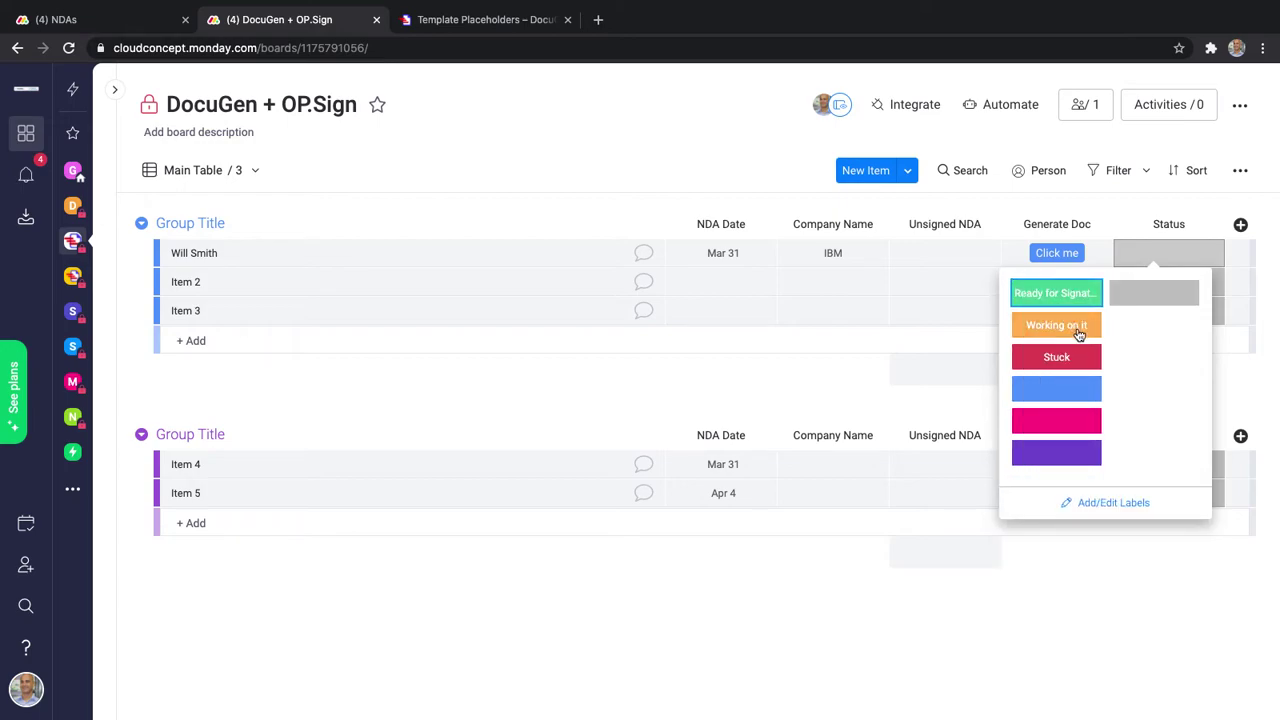
pyautogui.click(1100, 503)
pyautogui.click(1055, 323)
pyautogui.write('Signed')
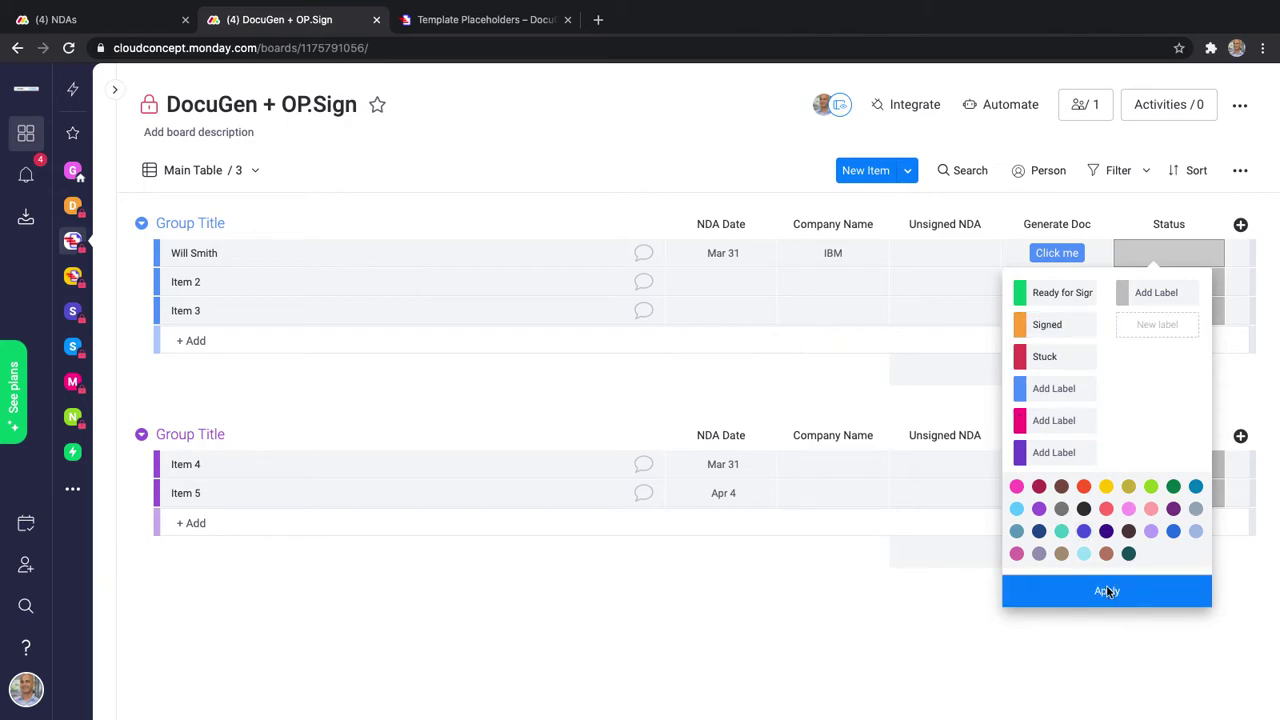
pyautogui.click(1075, 597)
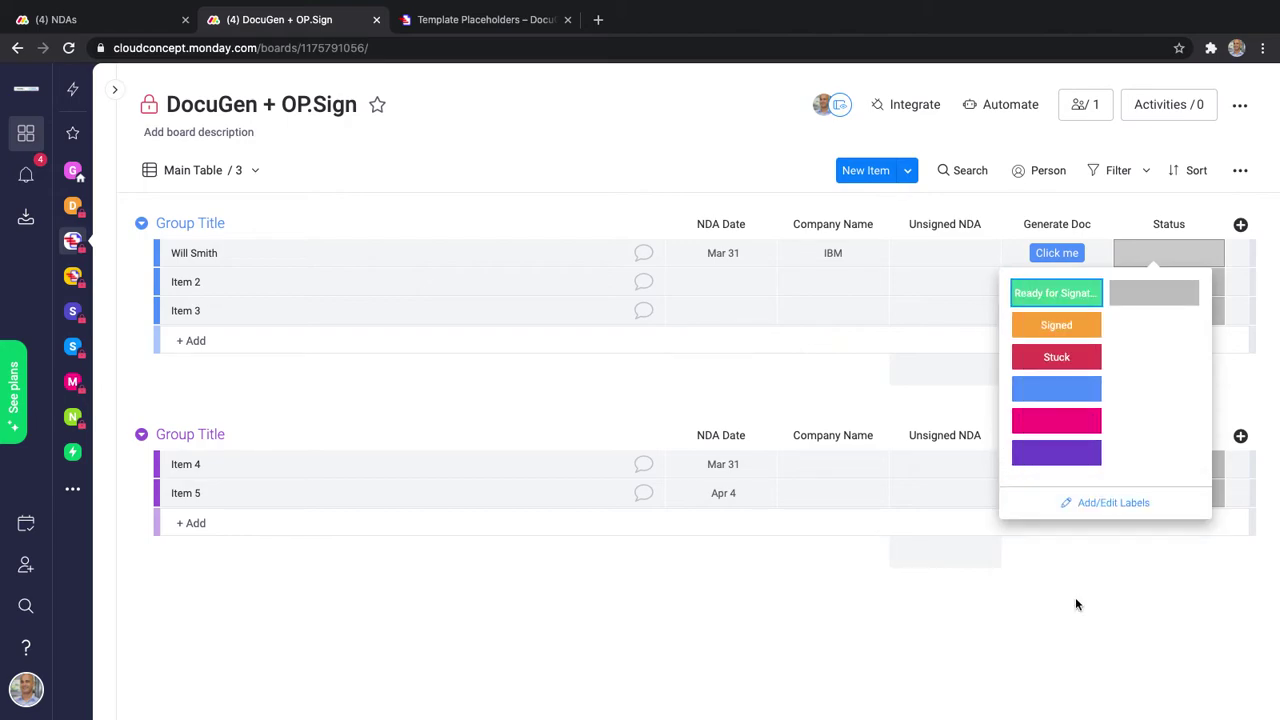
pyautogui.click(1075, 597)
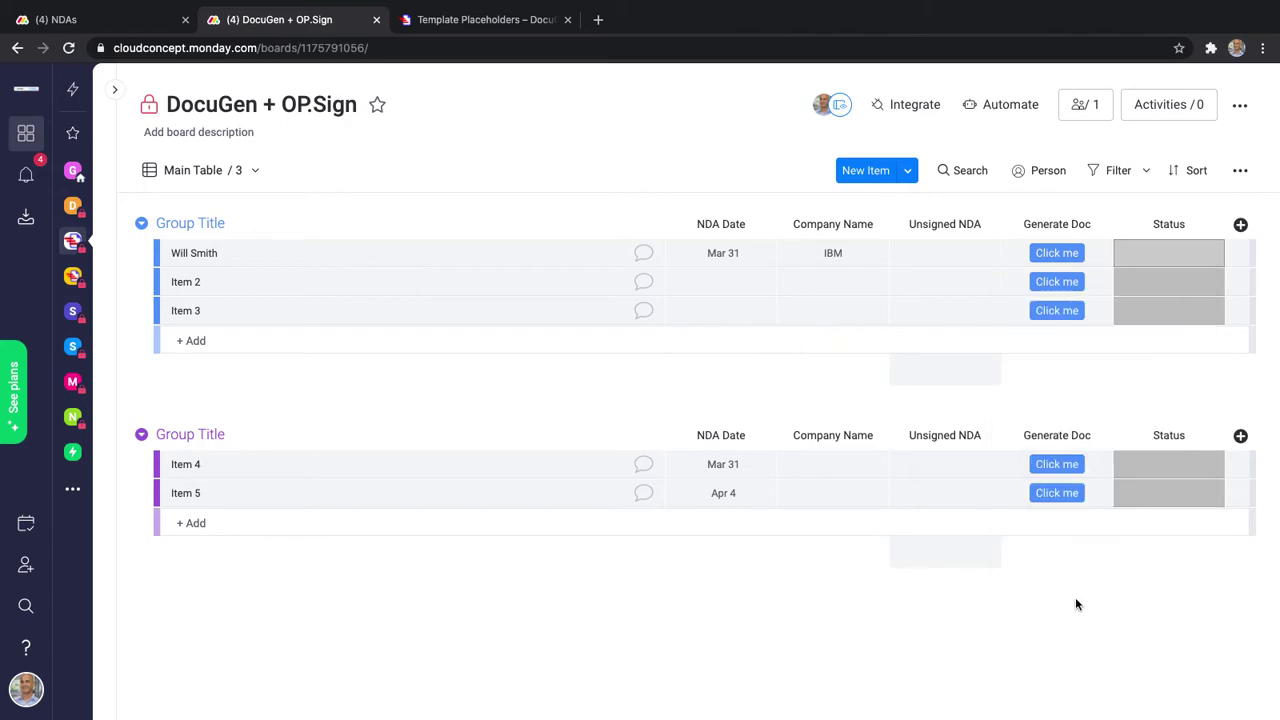
# - Add a Link column from the column catalogue and name it 'Signed Doc'
pyautogui.click(1240, 226)
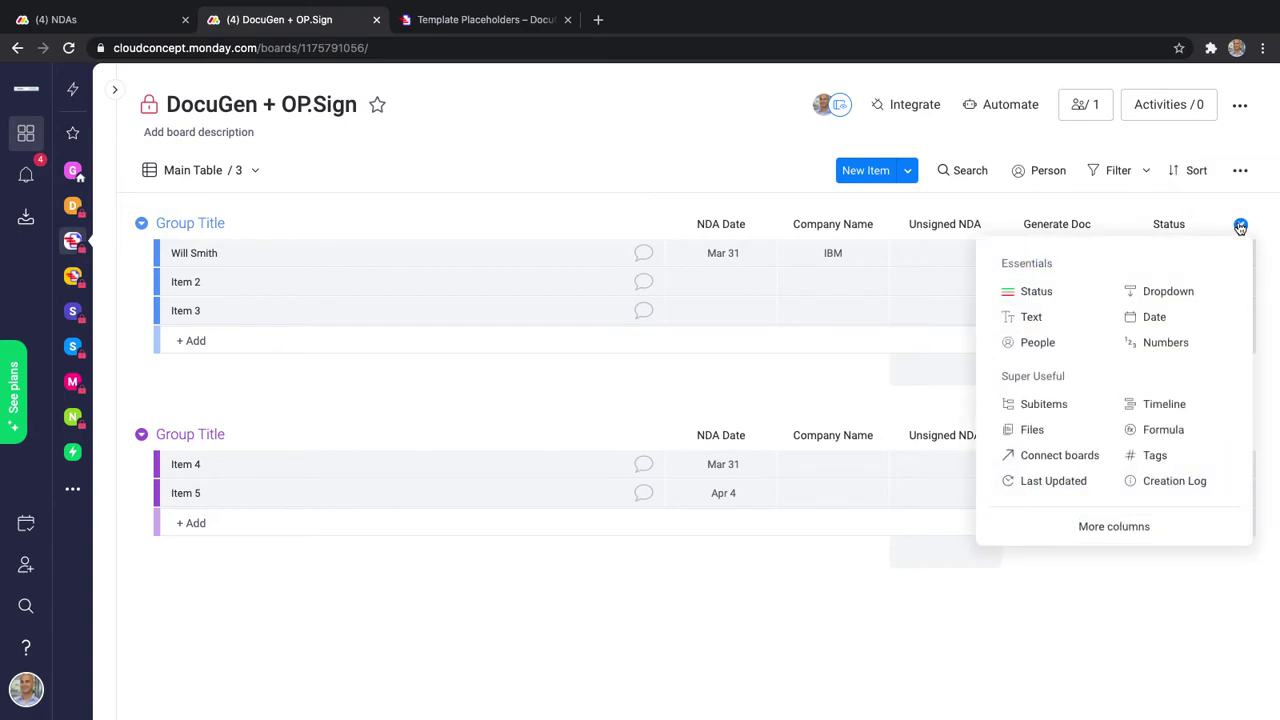
pyautogui.click(1113, 526)
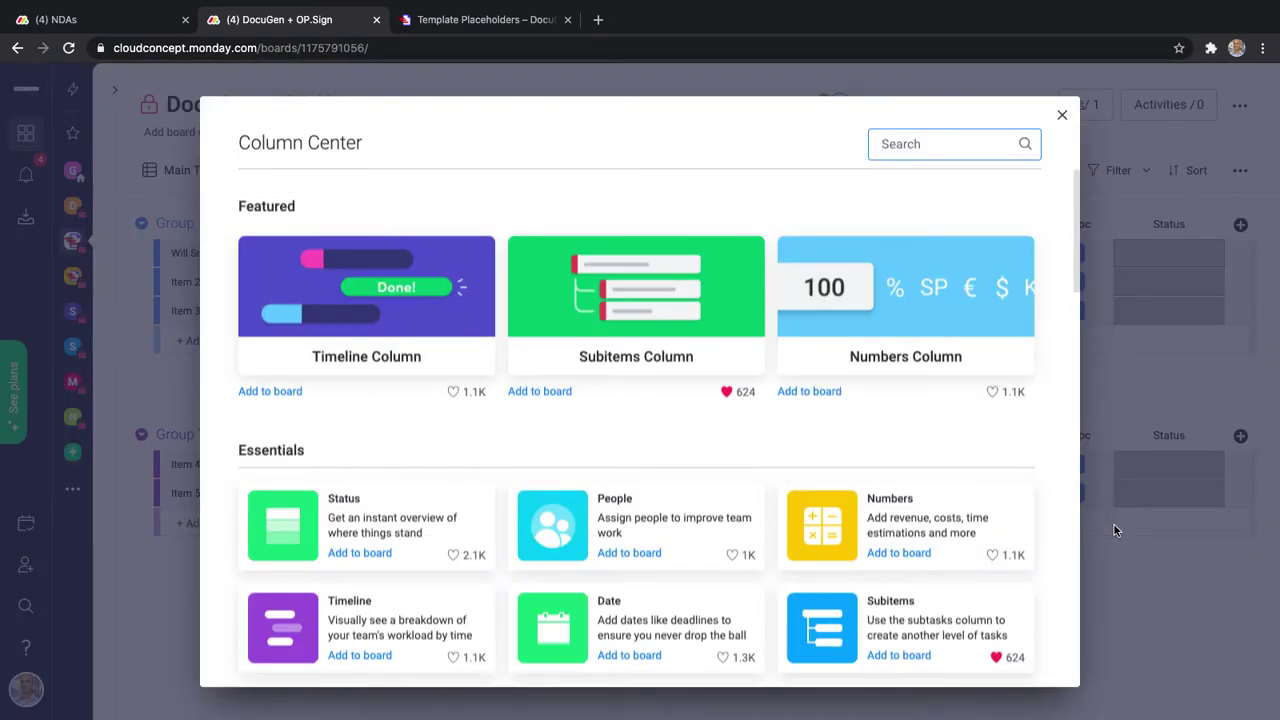
pyautogui.write('link')
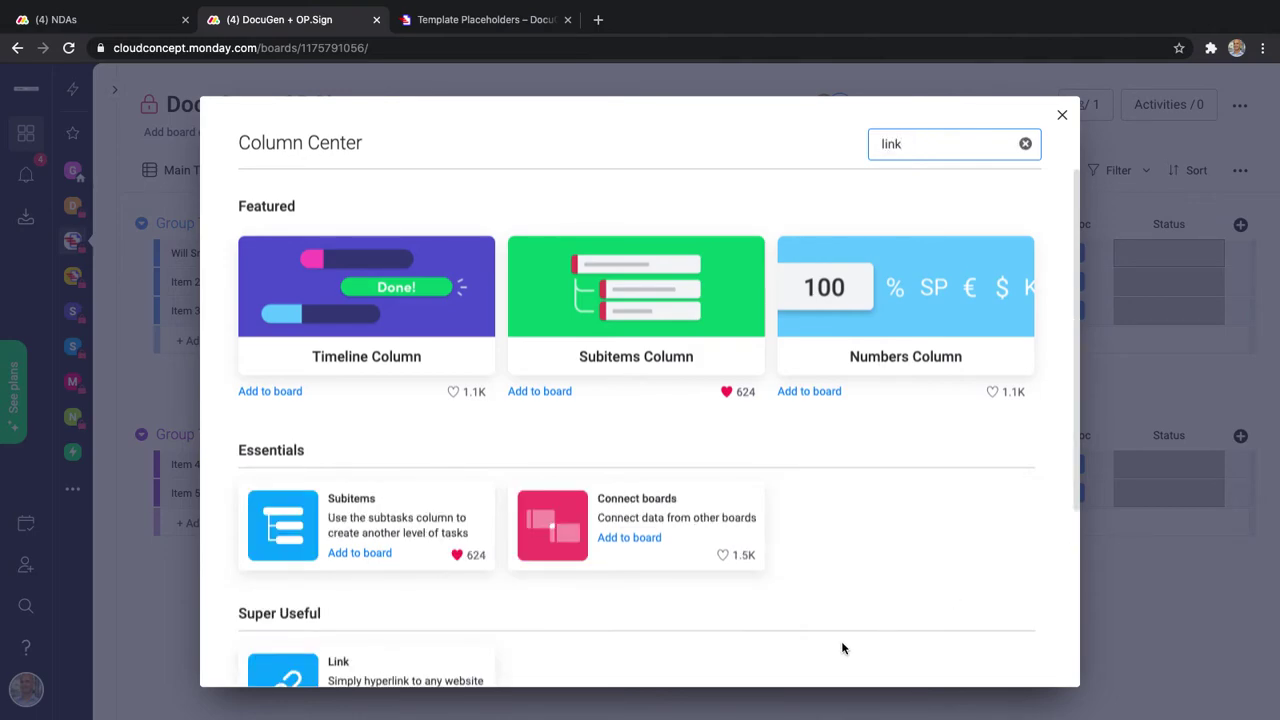
pyautogui.scroll(-3, 853, 673)
pyautogui.click(365, 568)
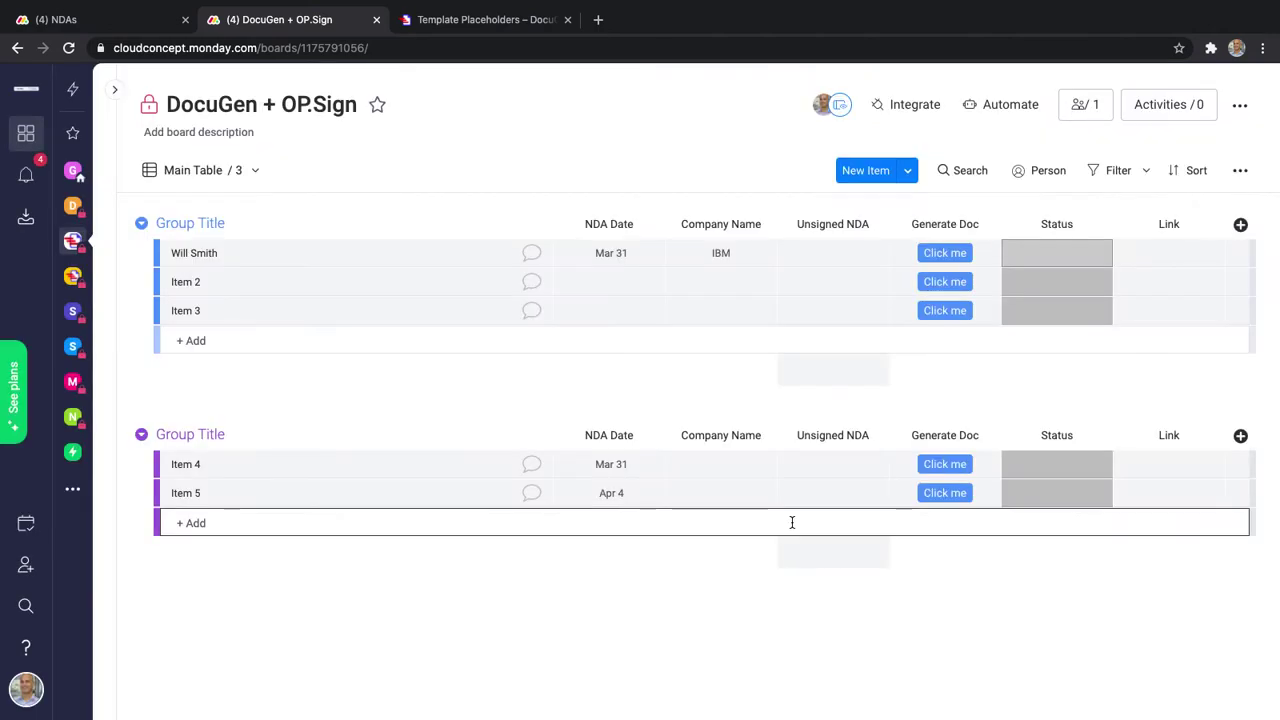
pyautogui.click(1169, 215)
pyautogui.write('S')
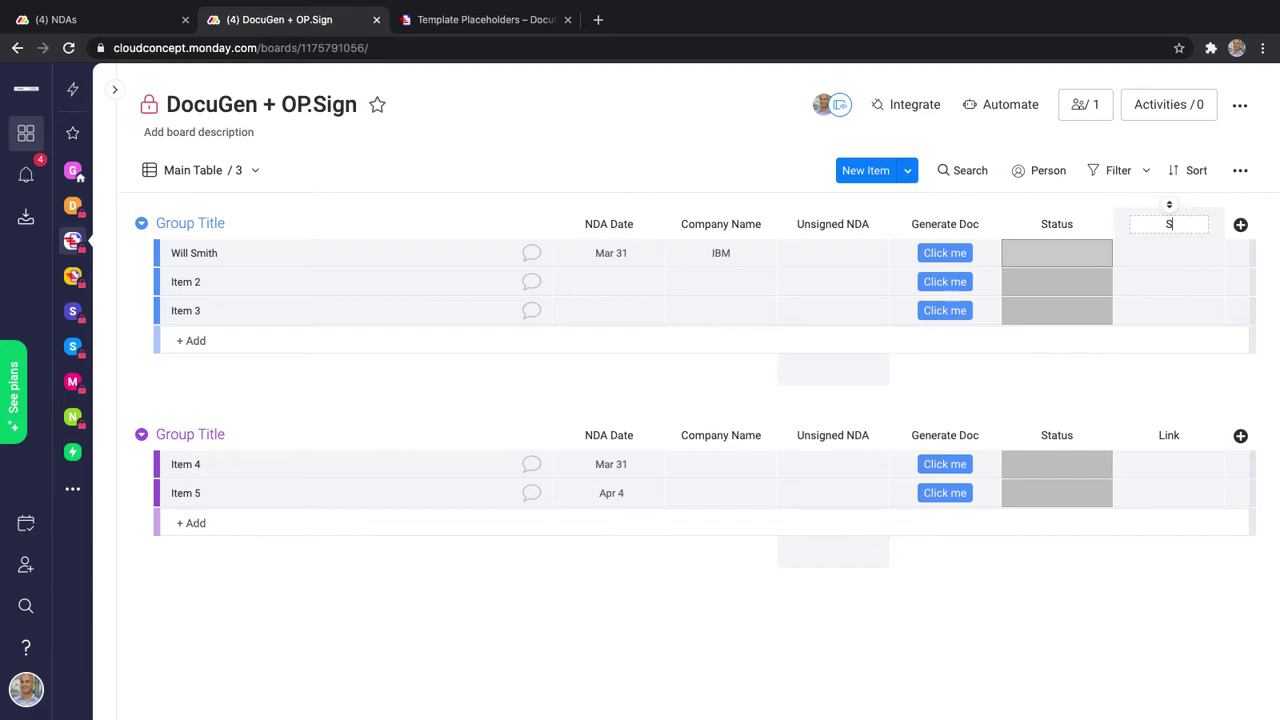
pyautogui.write('igned Doc')
pyautogui.press('Return')
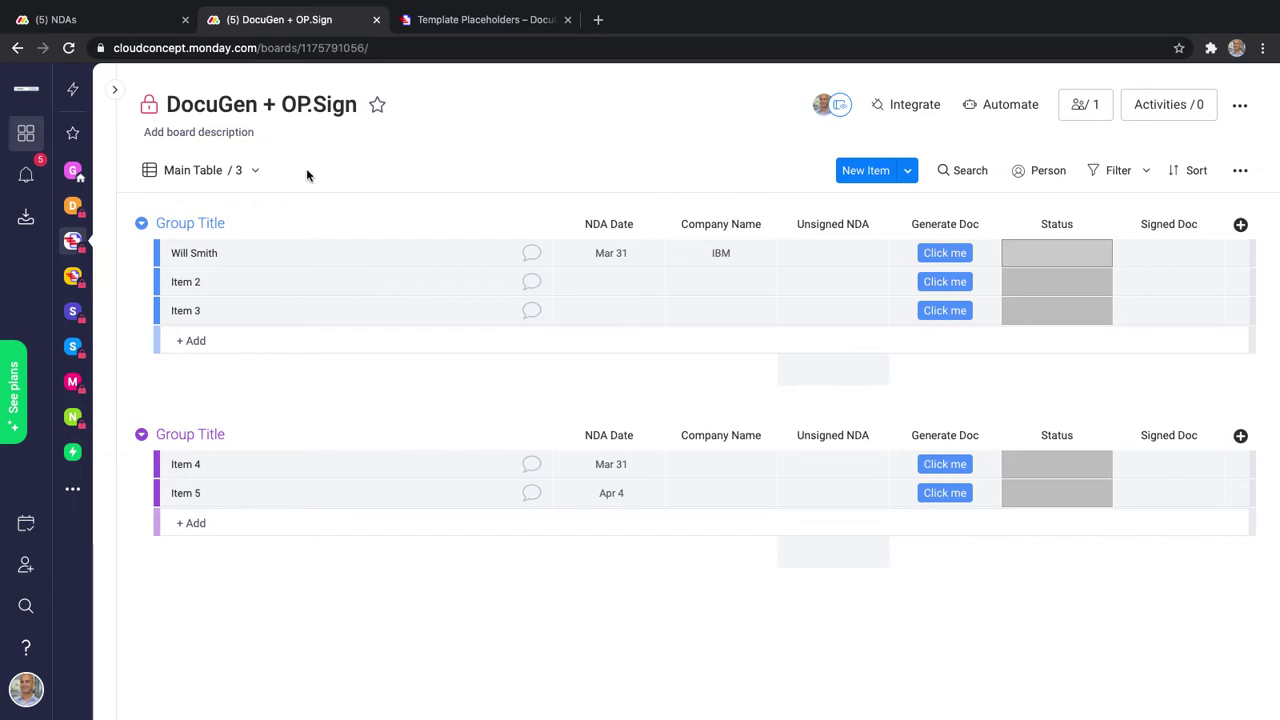
# - Find OP.Sign's Send to eSign integration and add the 'send the Doc for signature' recipe
pyautogui.click(236, 172)
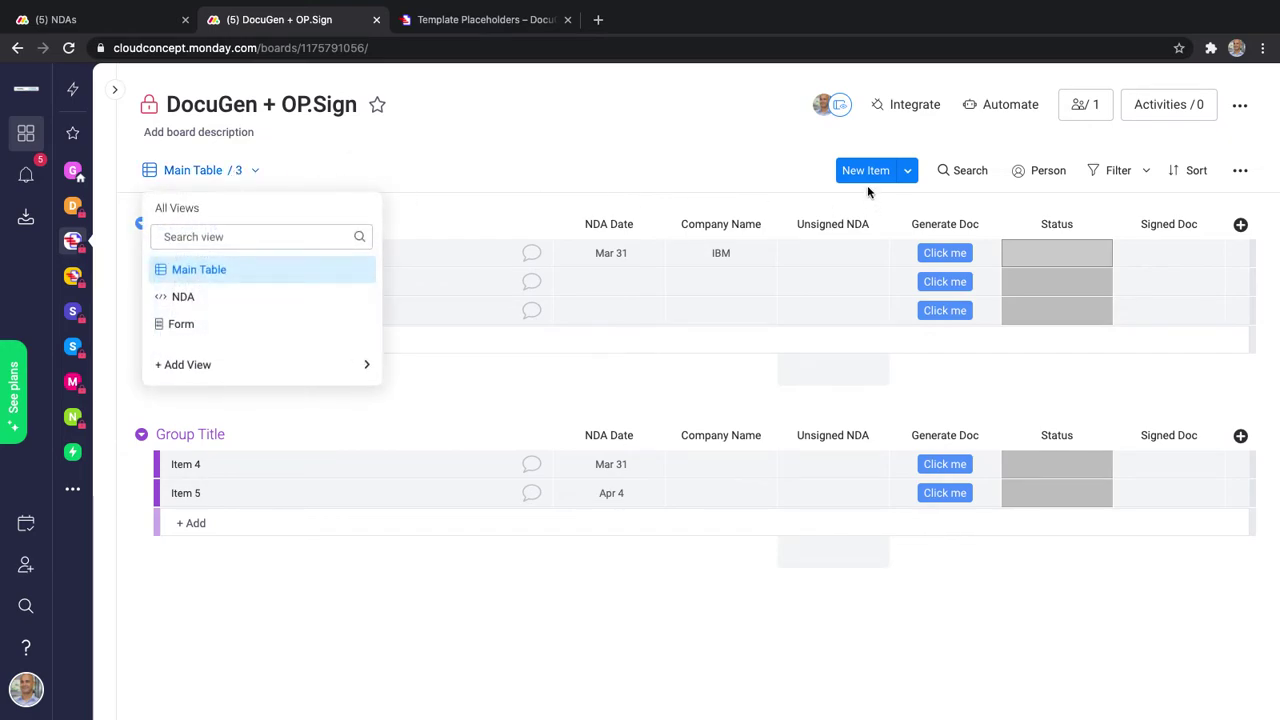
pyautogui.click(920, 105)
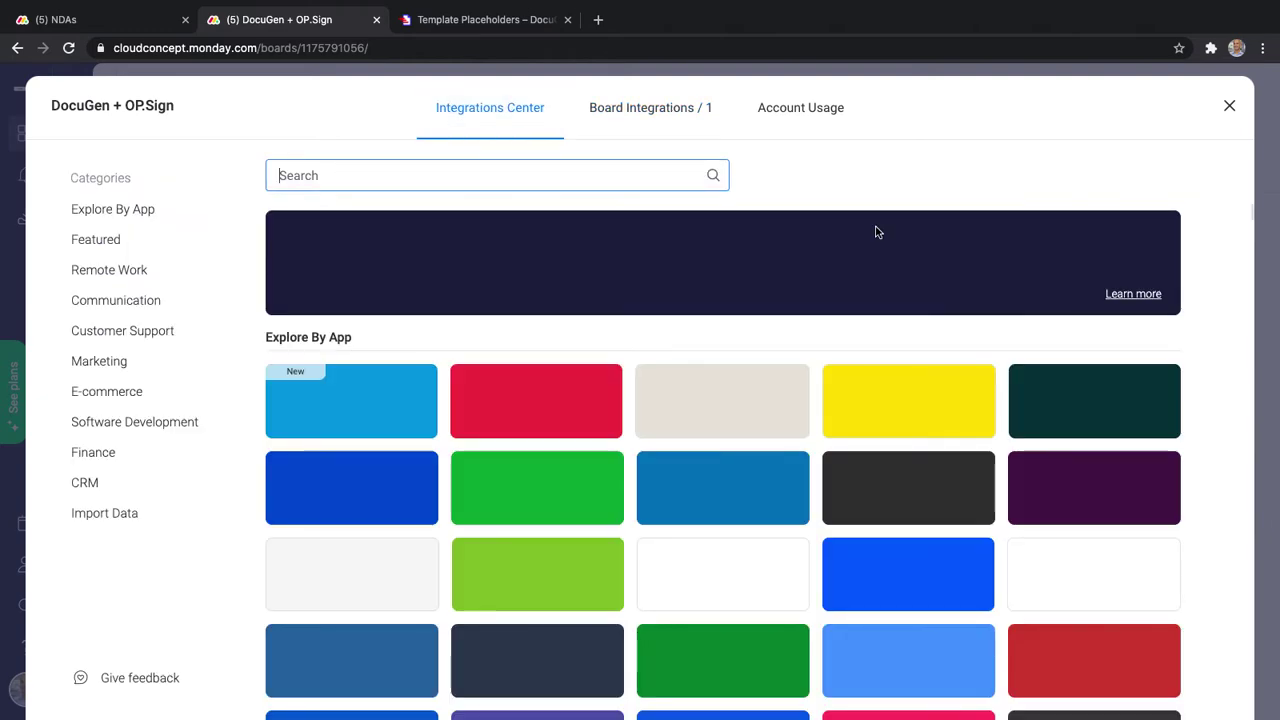
pyautogui.write('op.s')
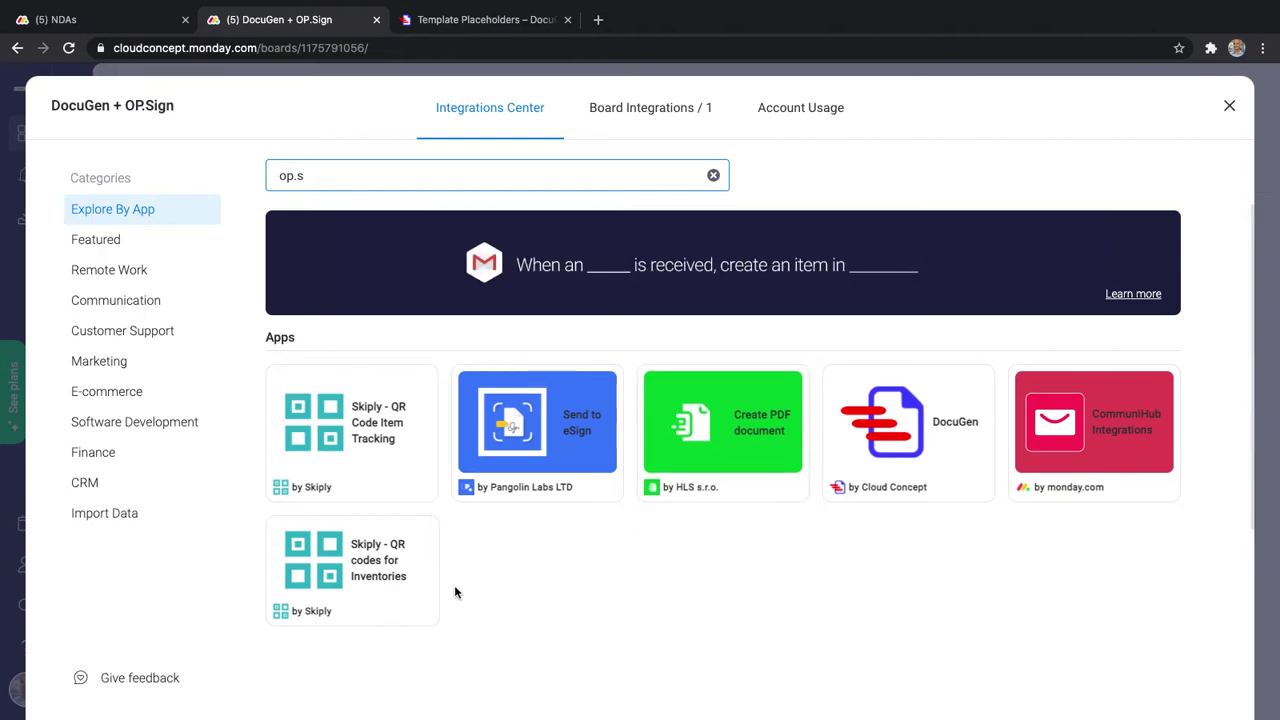
pyautogui.click(577, 443)
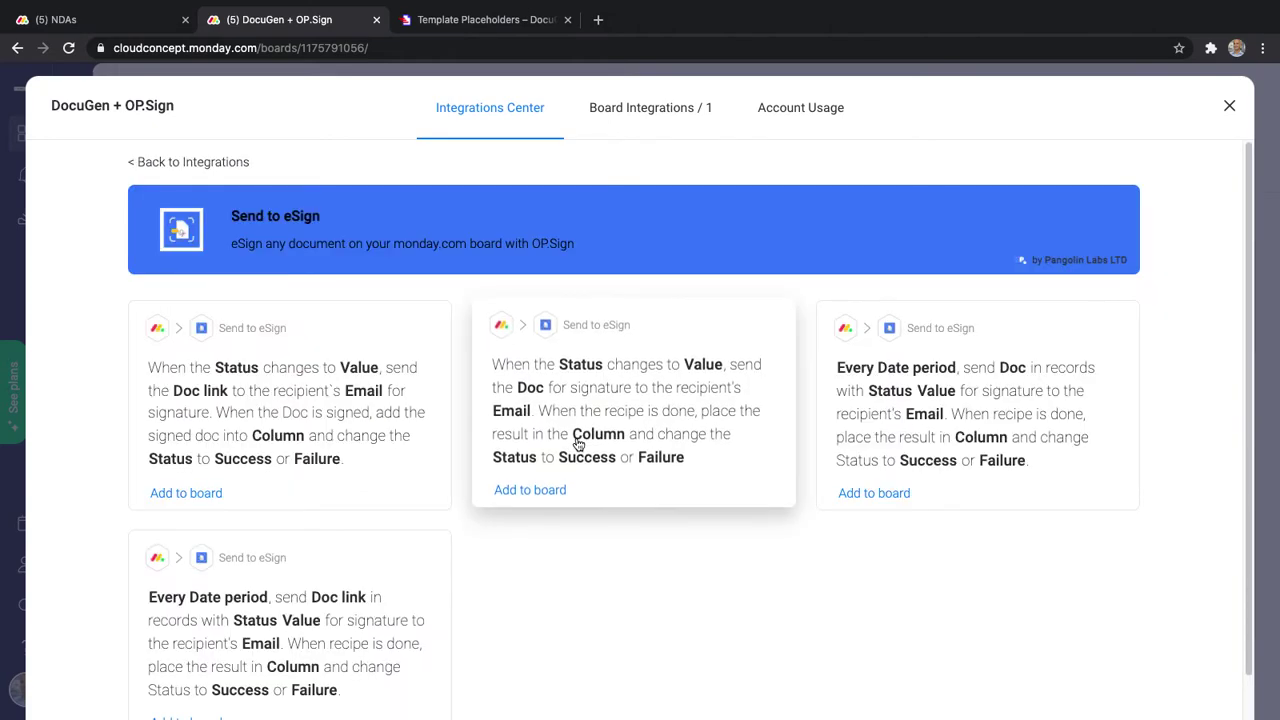
pyautogui.scroll(-1, 590, 460)
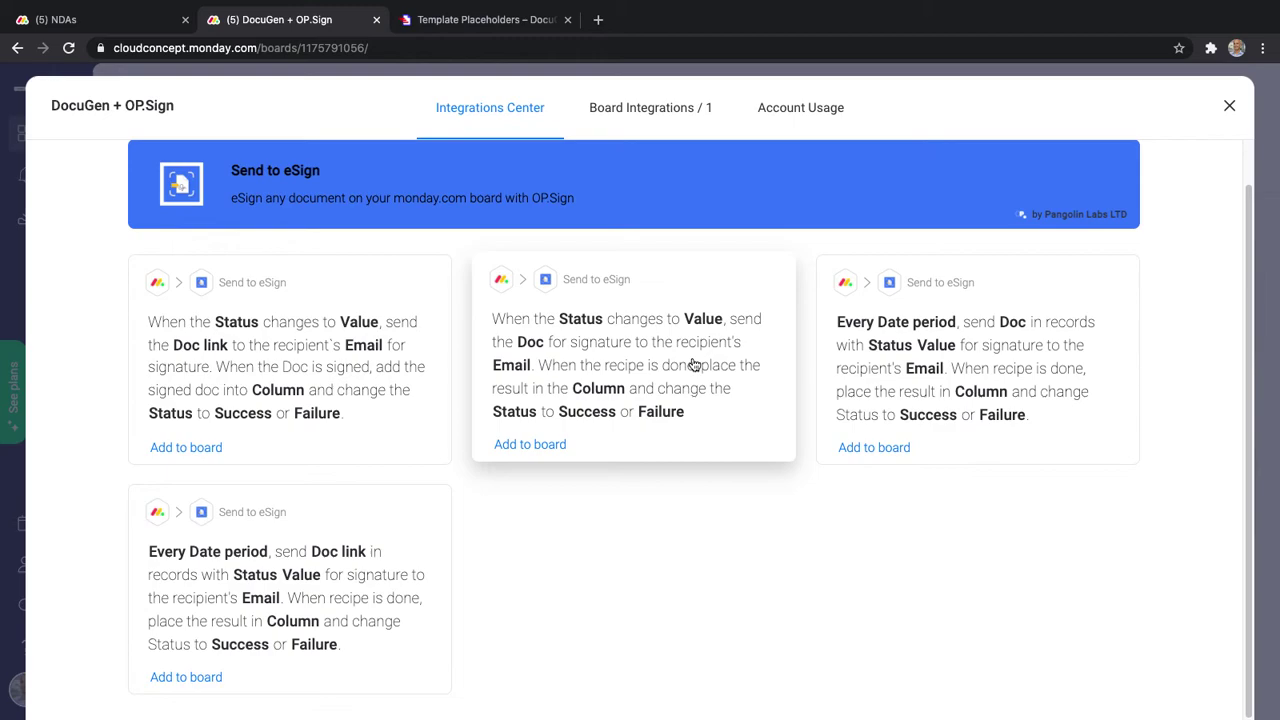
pyautogui.click(694, 364)
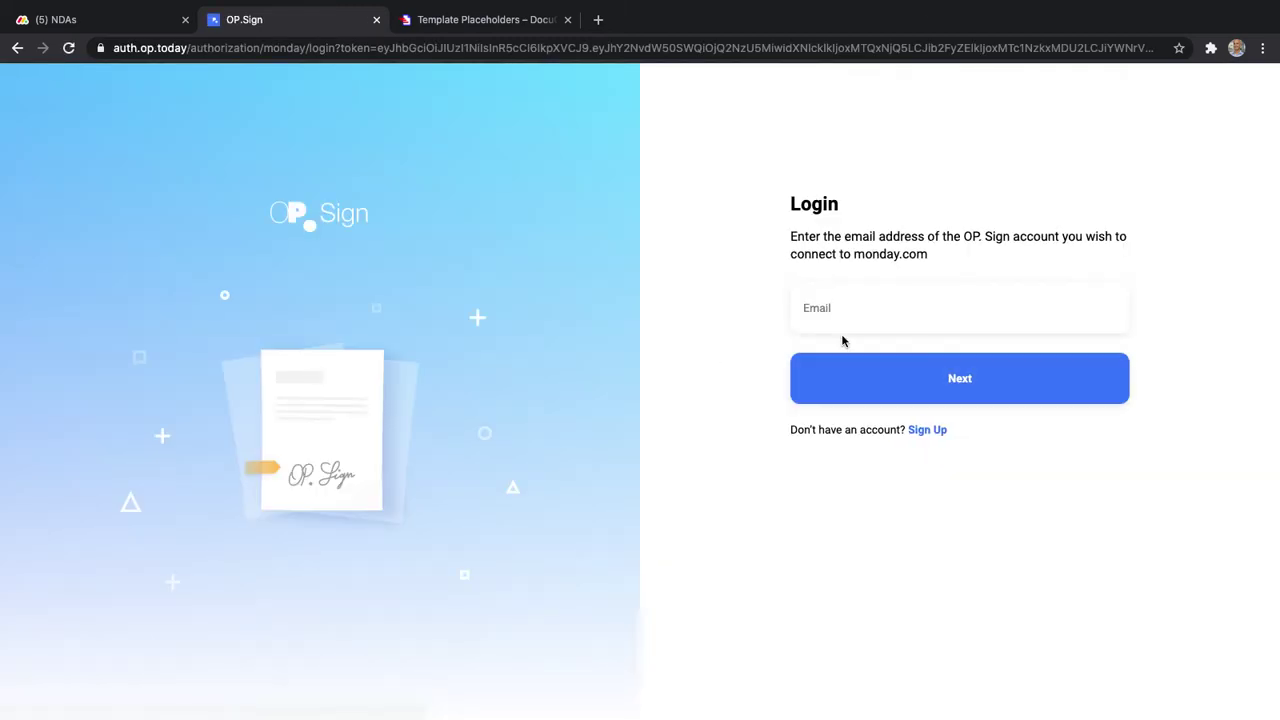
# - Log into OP.Sign with the account e-mail and the emailed confirmation code
pyautogui.click(836, 317)
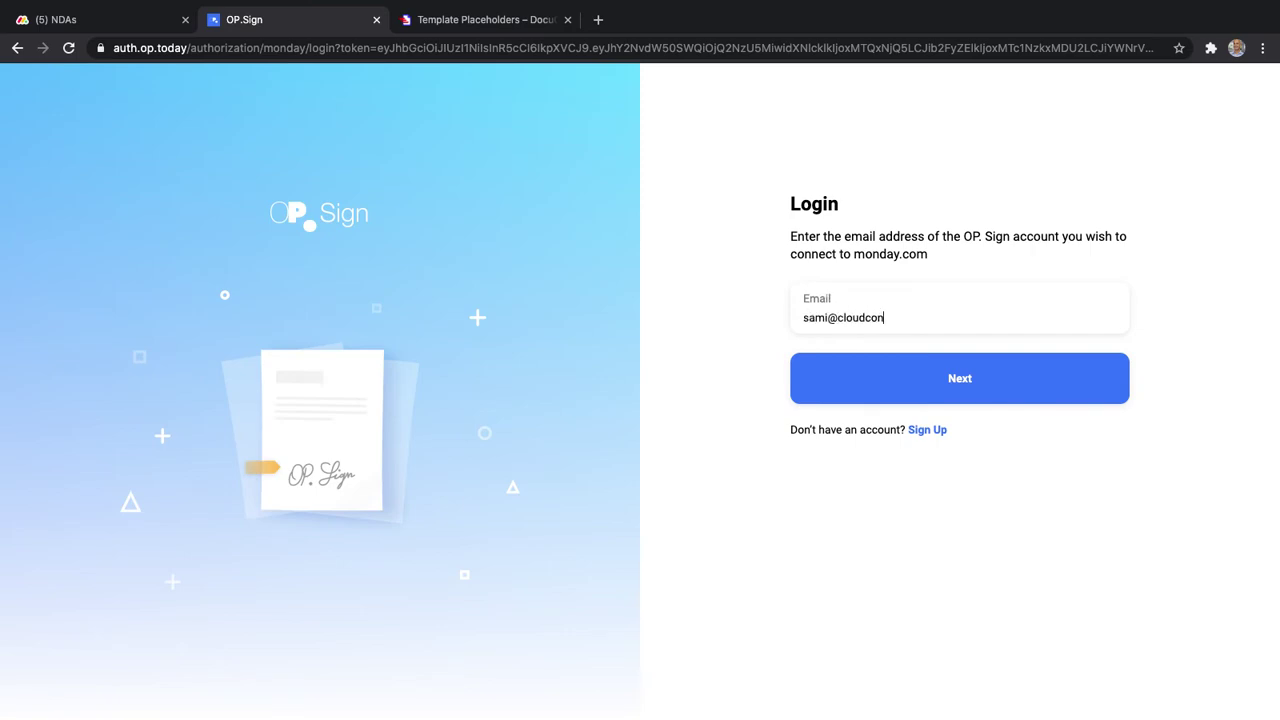
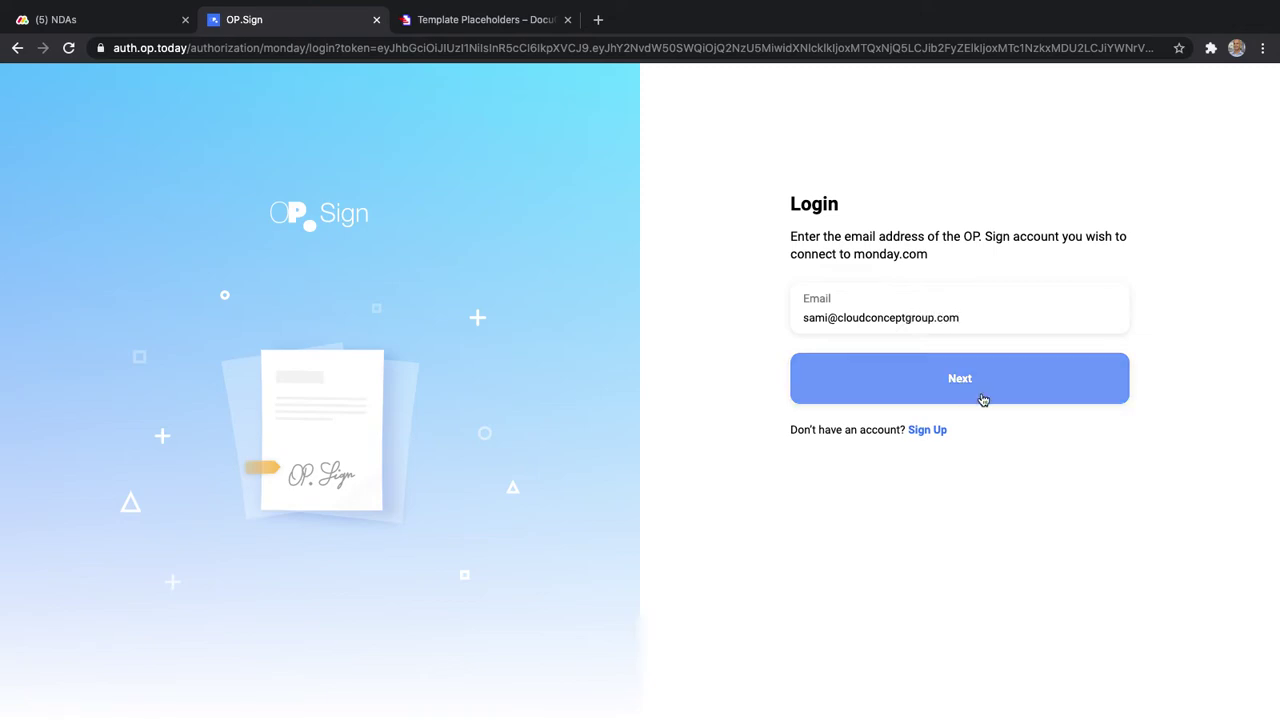
pyautogui.click(978, 398)
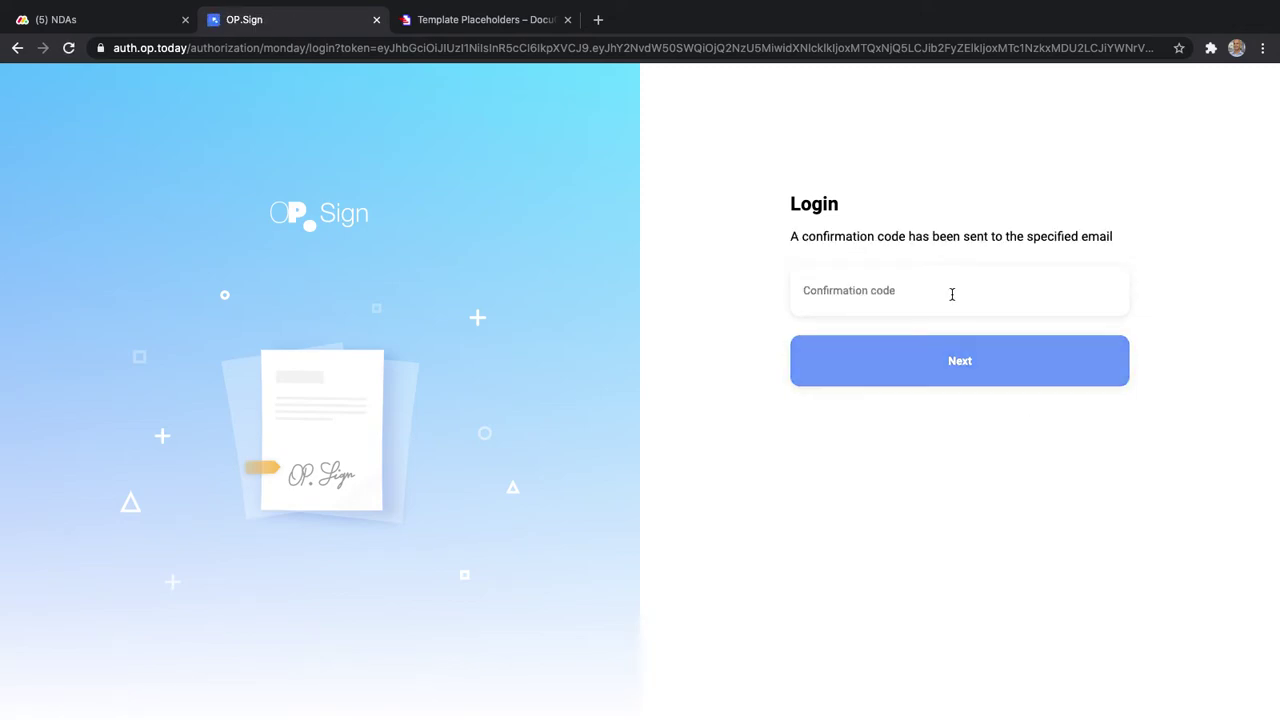
pyautogui.click(953, 292)
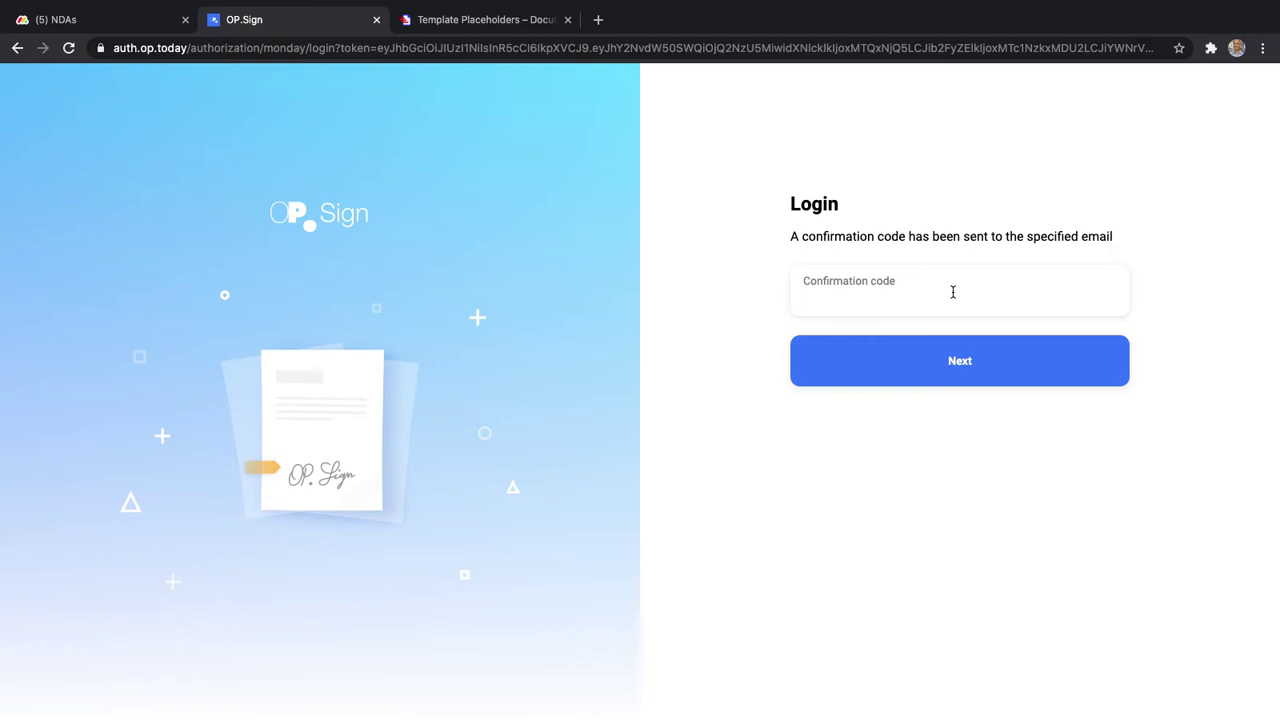
pyautogui.click(975, 362)
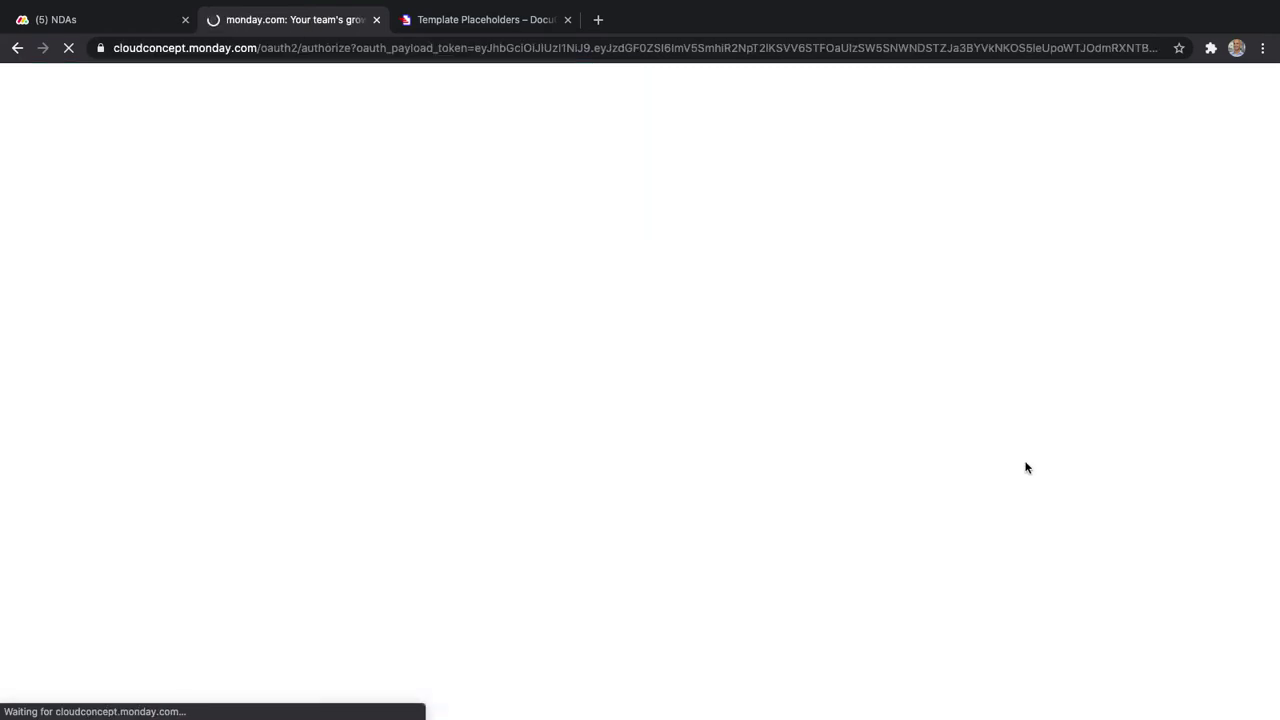
# - Authorize OP.Sign, then send Unsigned NDA when Status becomes Ready for Signature
pyautogui.click(677, 524)
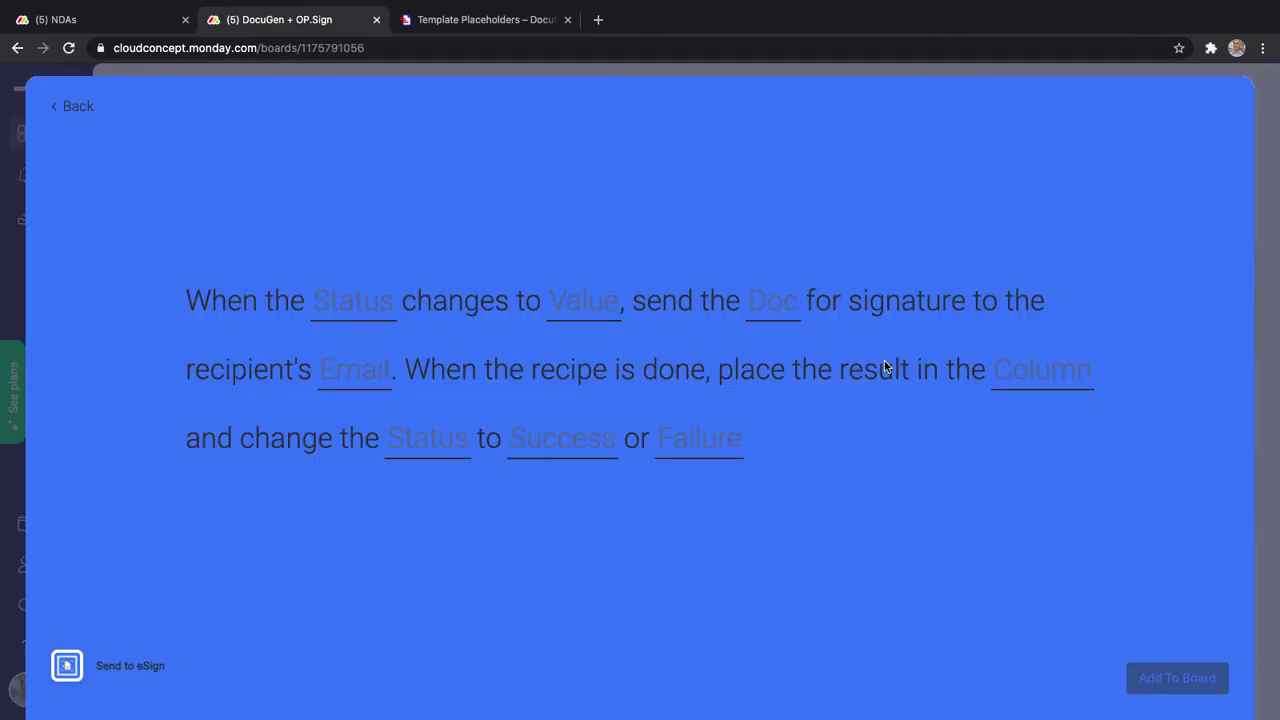
pyautogui.click(360, 303)
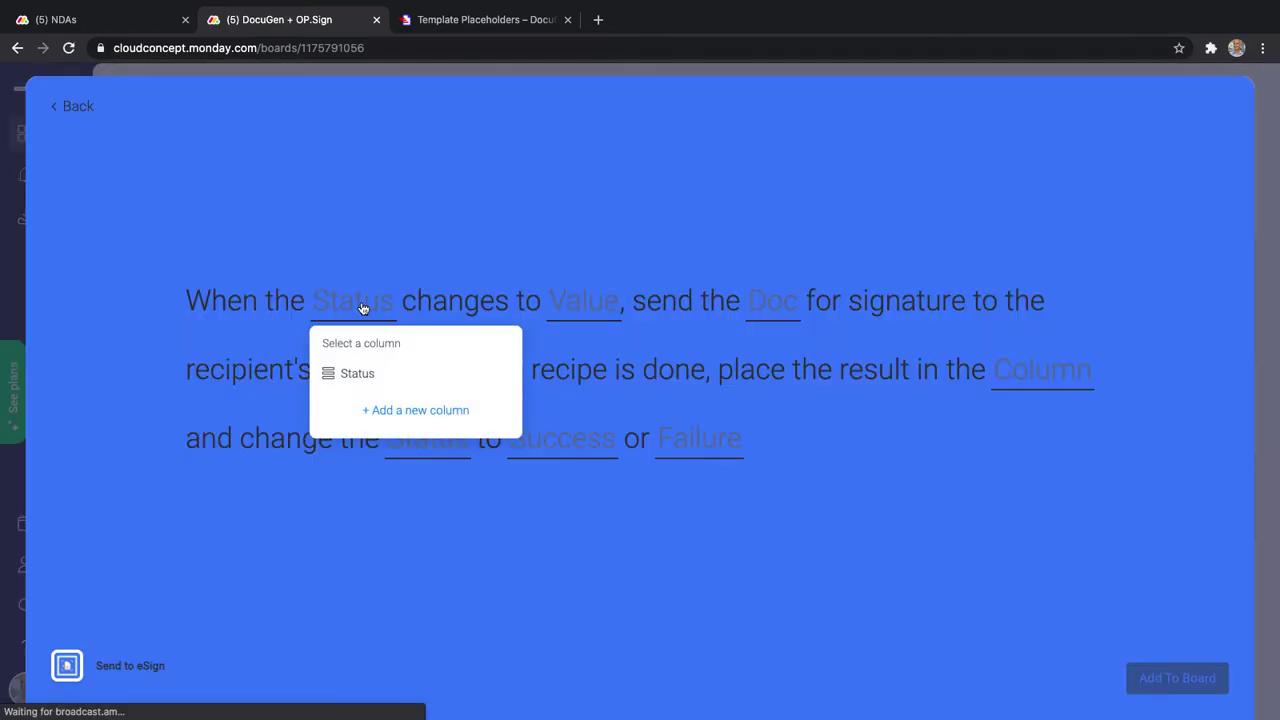
pyautogui.click(395, 376)
pyautogui.click(576, 307)
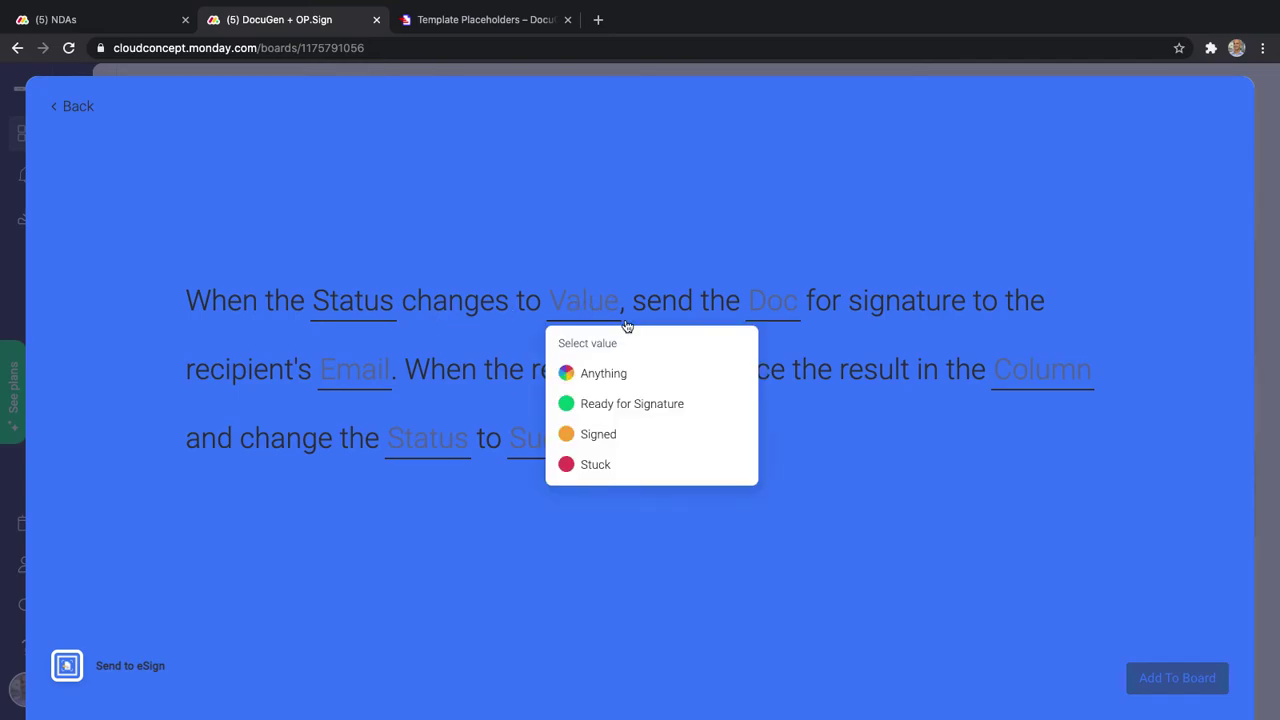
pyautogui.click(654, 408)
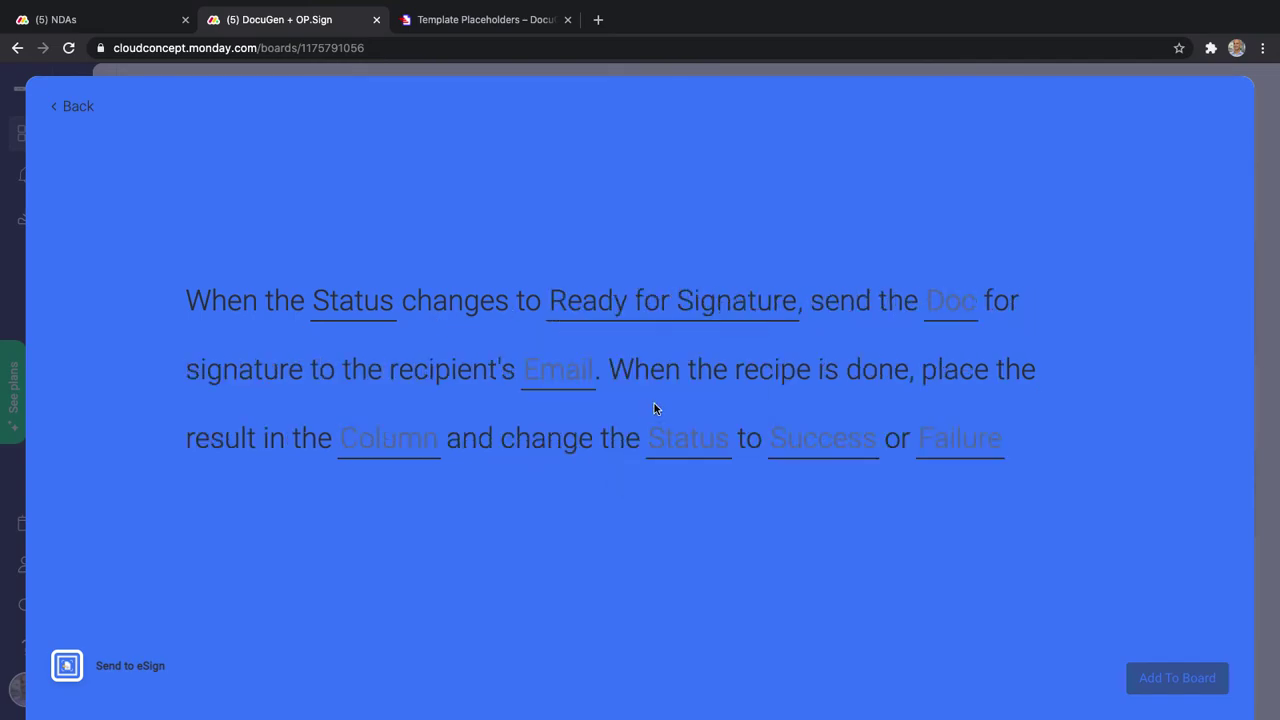
pyautogui.click(946, 315)
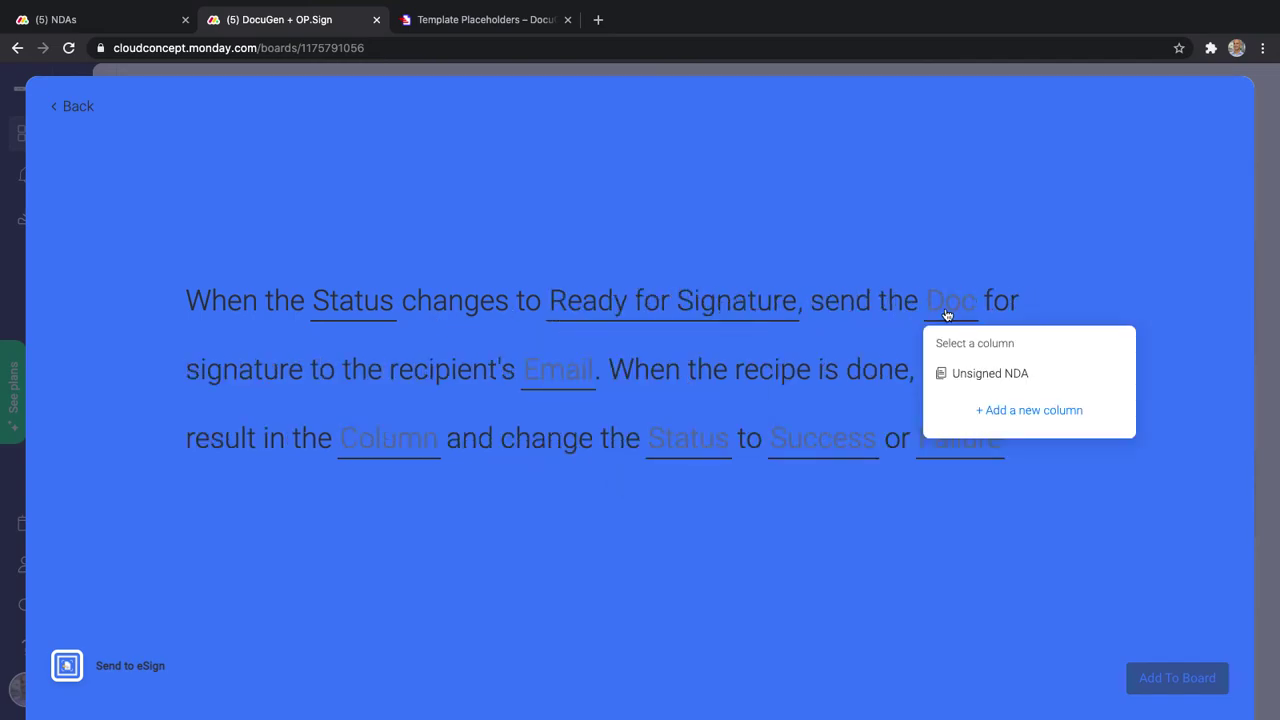
pyautogui.click(1023, 375)
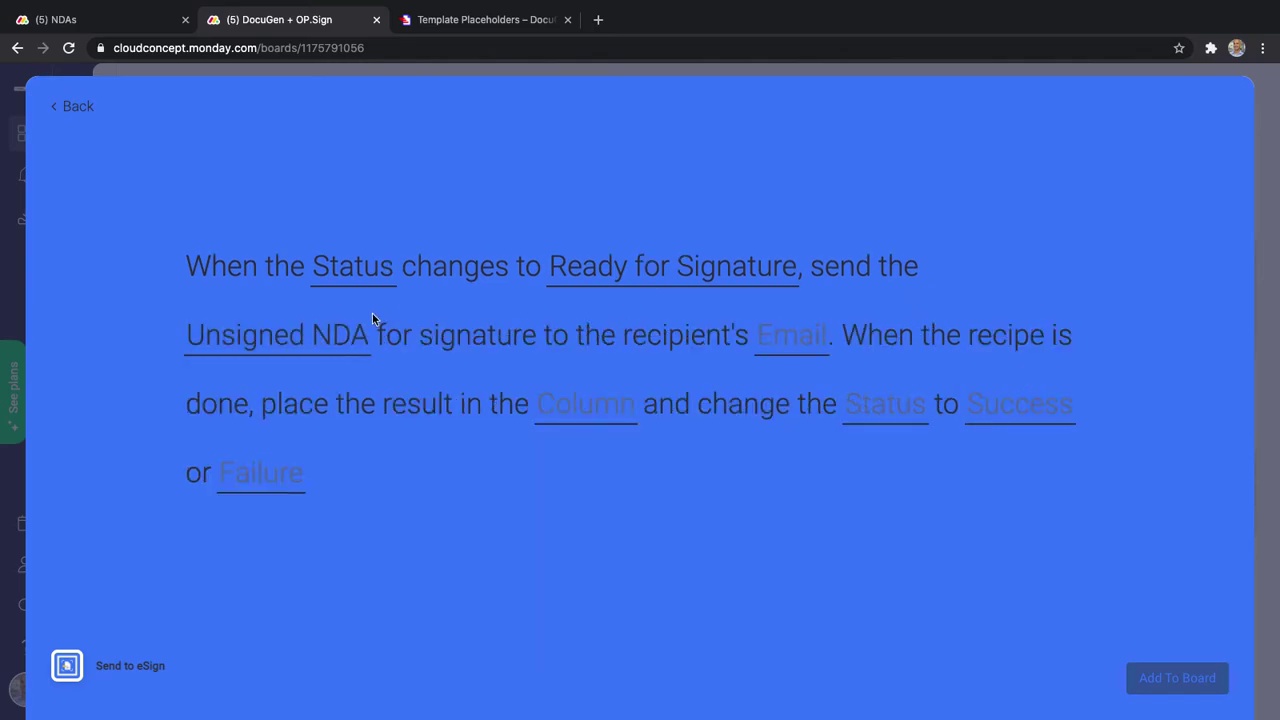
# - Use the Email column as the signature recipient's address
pyautogui.click(793, 340)
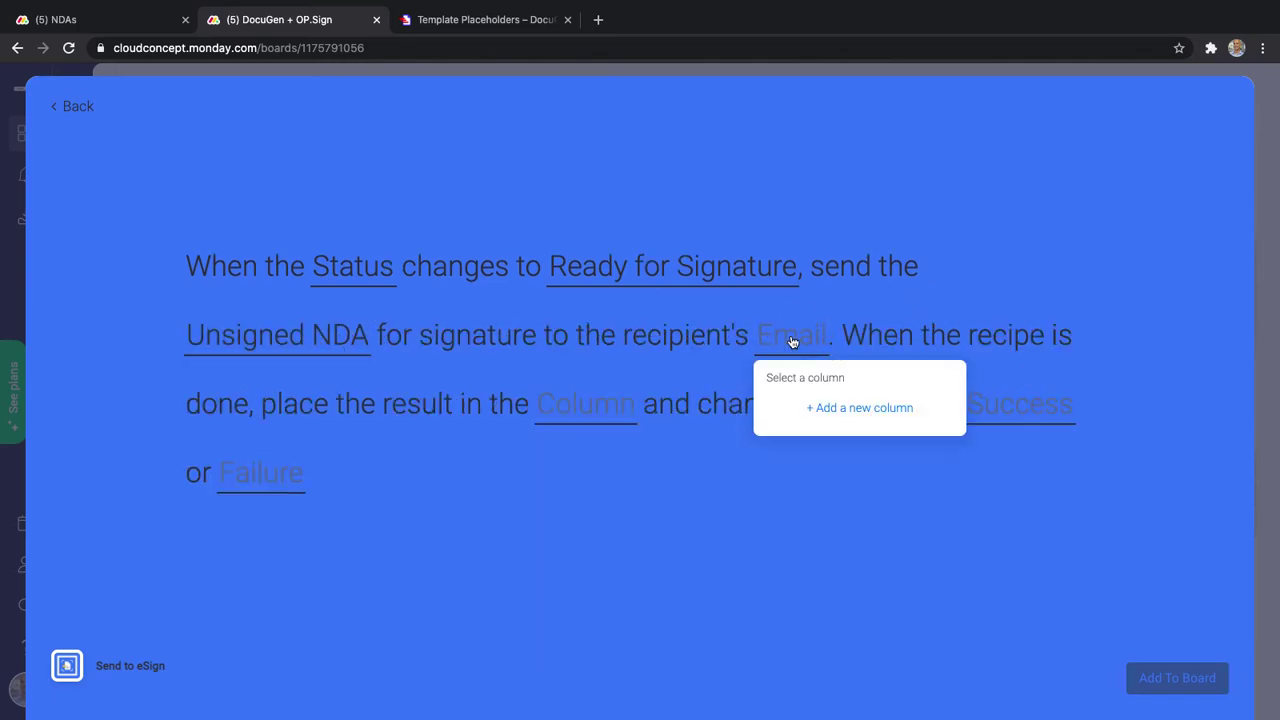
pyautogui.click(872, 408)
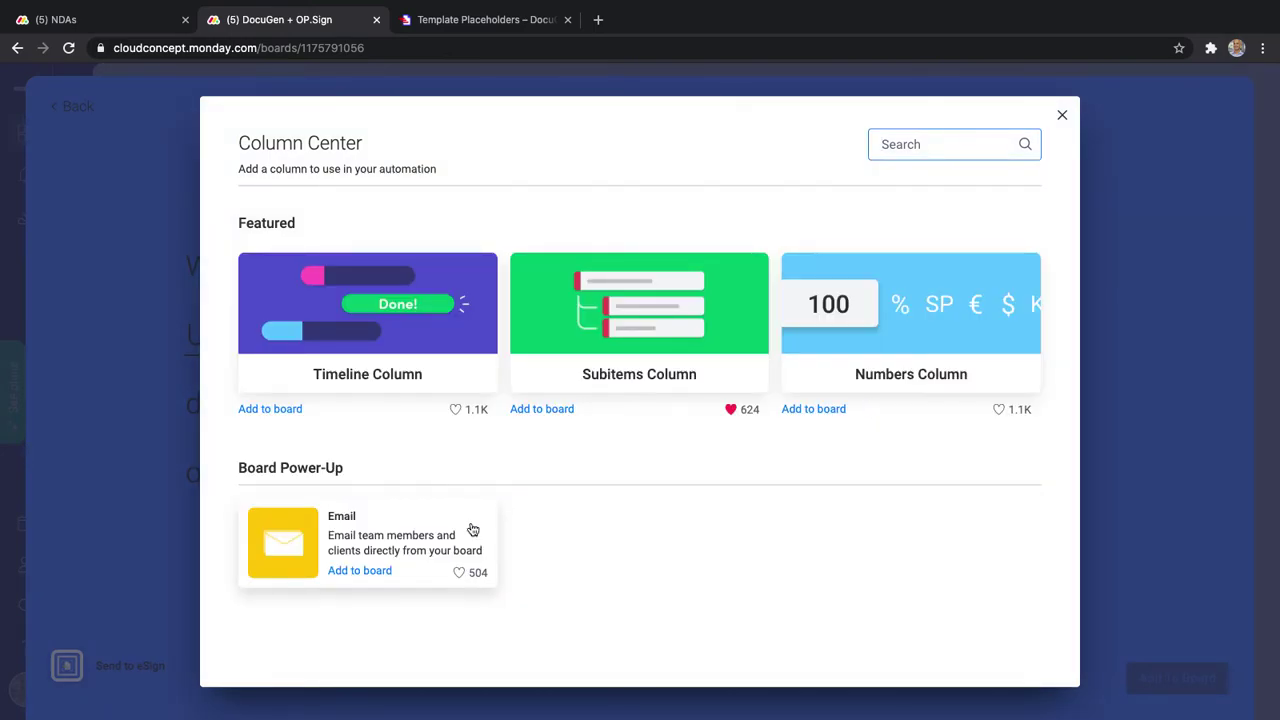
pyautogui.press('Escape')
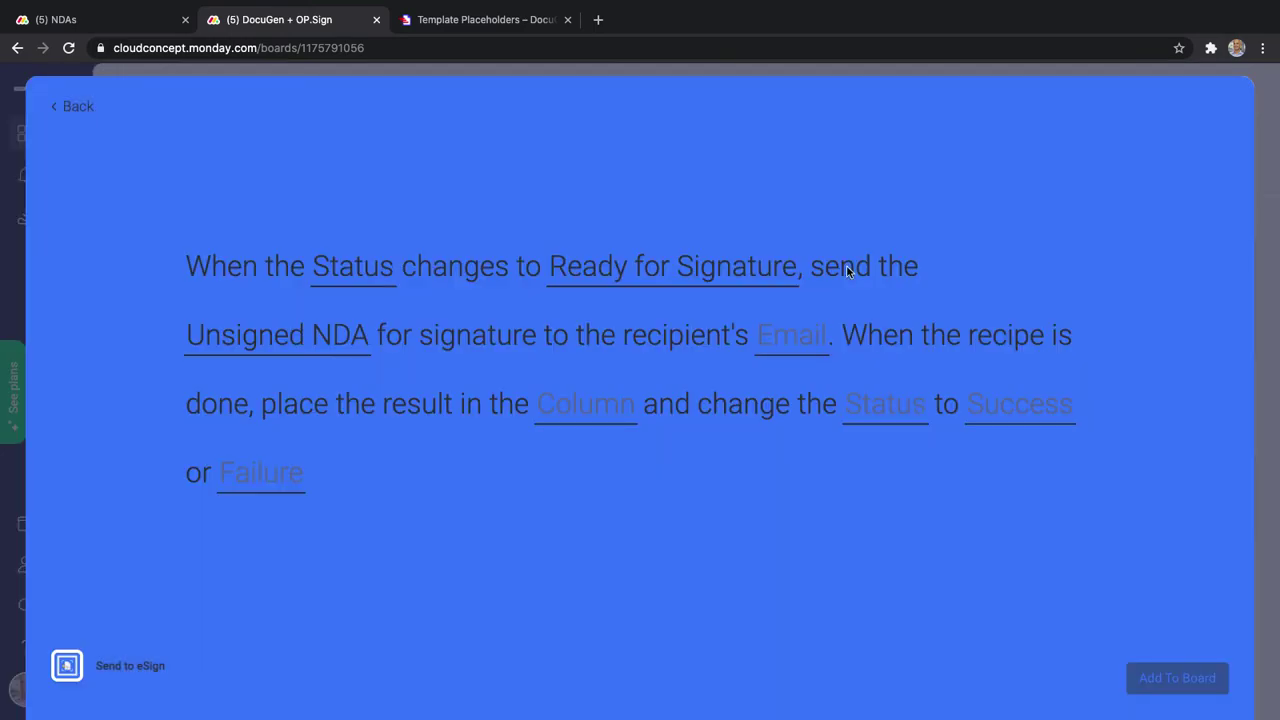
pyautogui.click(808, 342)
pyautogui.click(818, 405)
# - Store the result in Signed Doc, setting Status to Signed or Stuck, and add the recipe
pyautogui.click(593, 407)
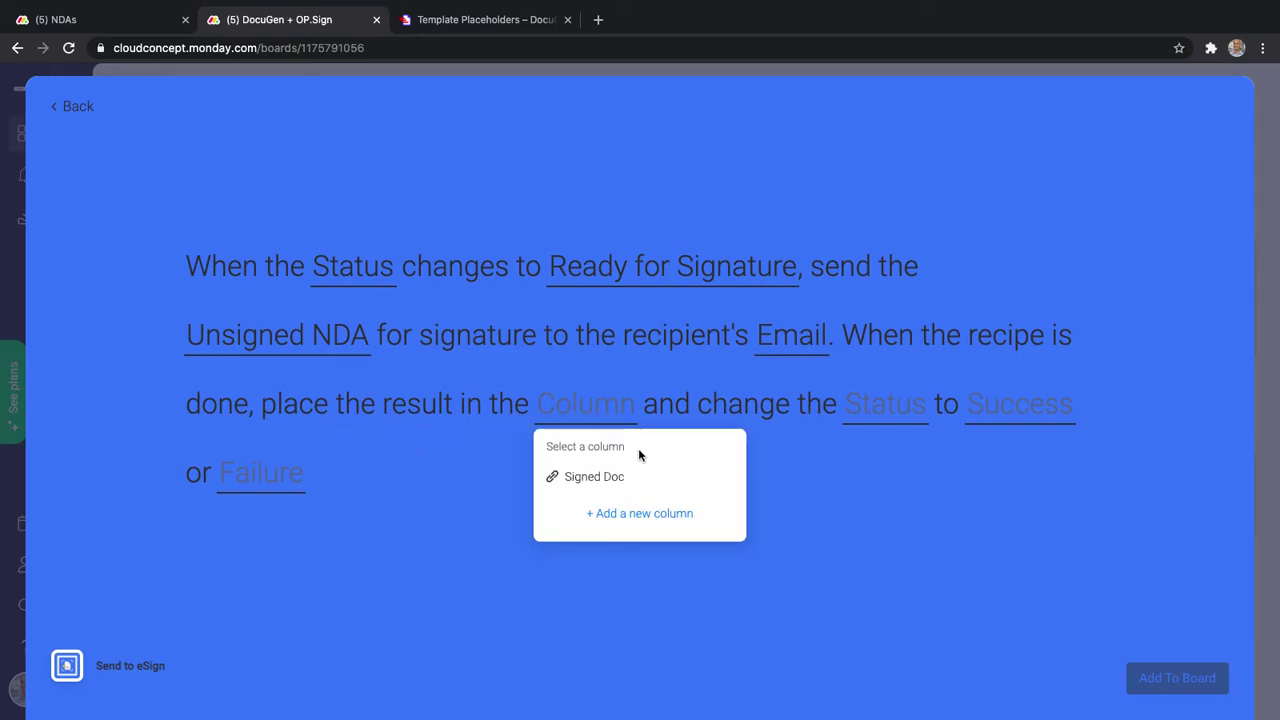
pyautogui.click(623, 476)
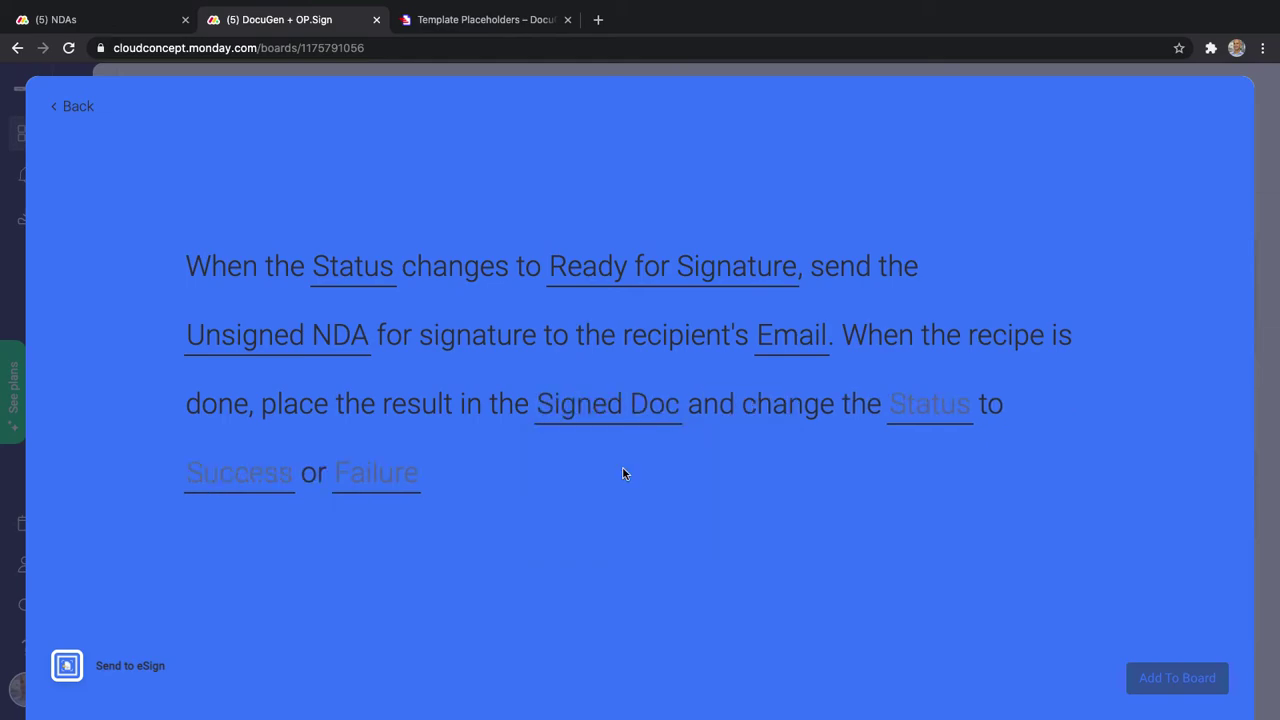
pyautogui.click(930, 420)
pyautogui.click(935, 472)
pyautogui.click(291, 483)
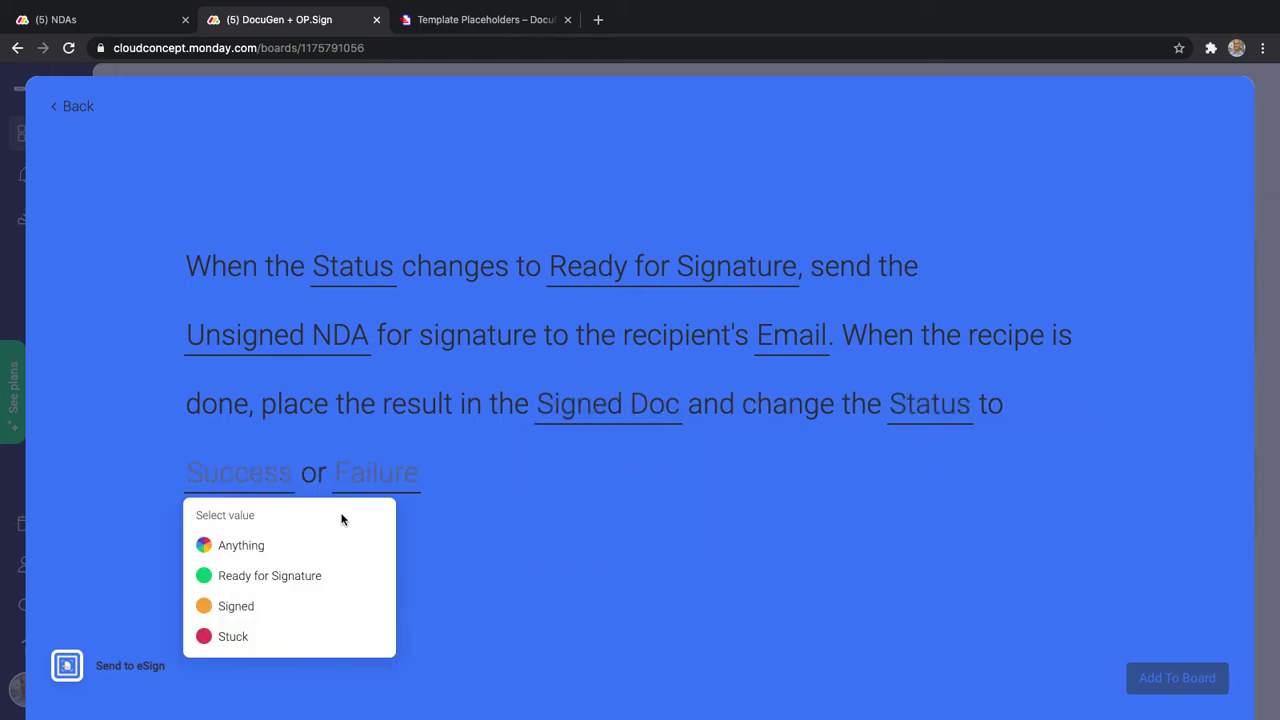
pyautogui.click(268, 612)
pyautogui.click(371, 485)
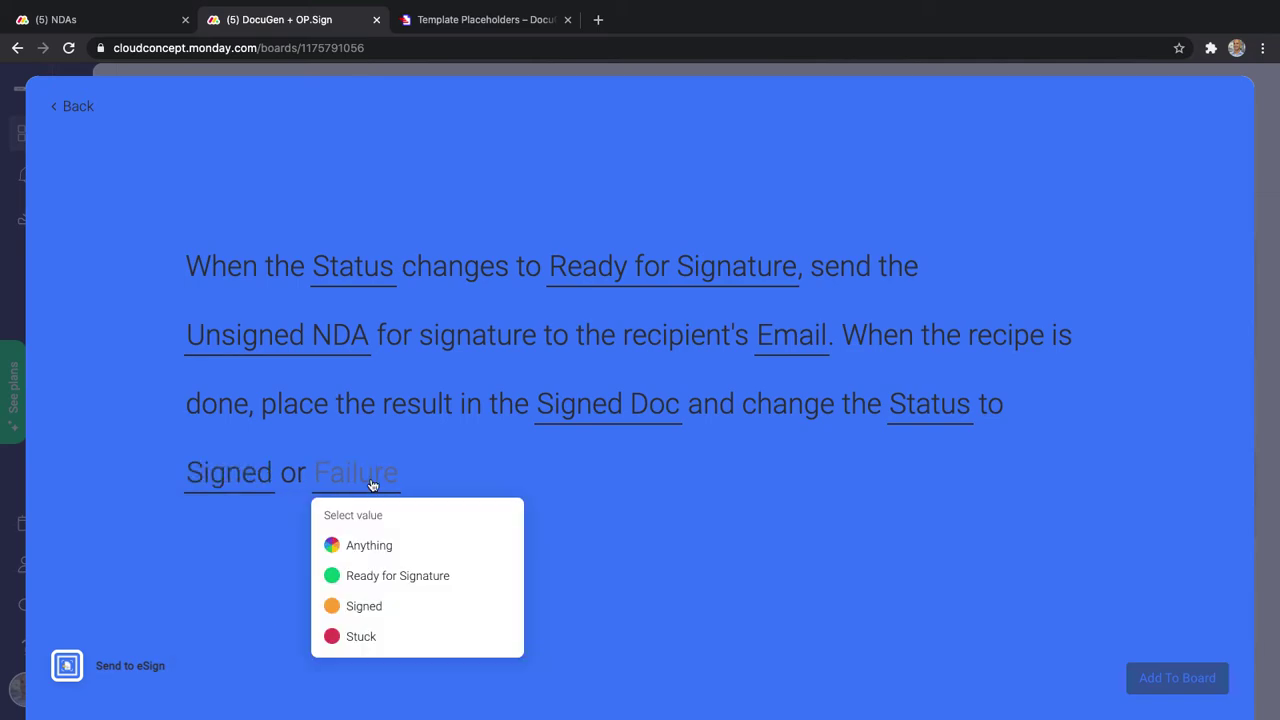
pyautogui.click(356, 636)
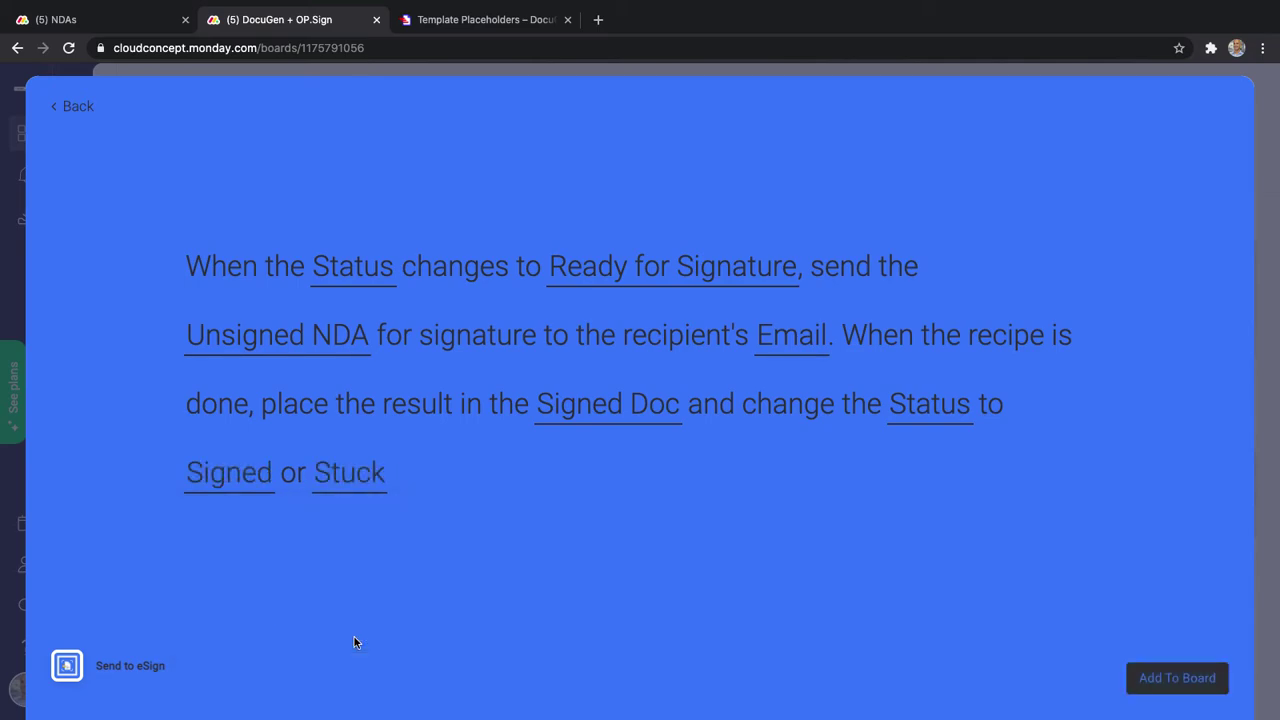
pyautogui.click(1178, 680)
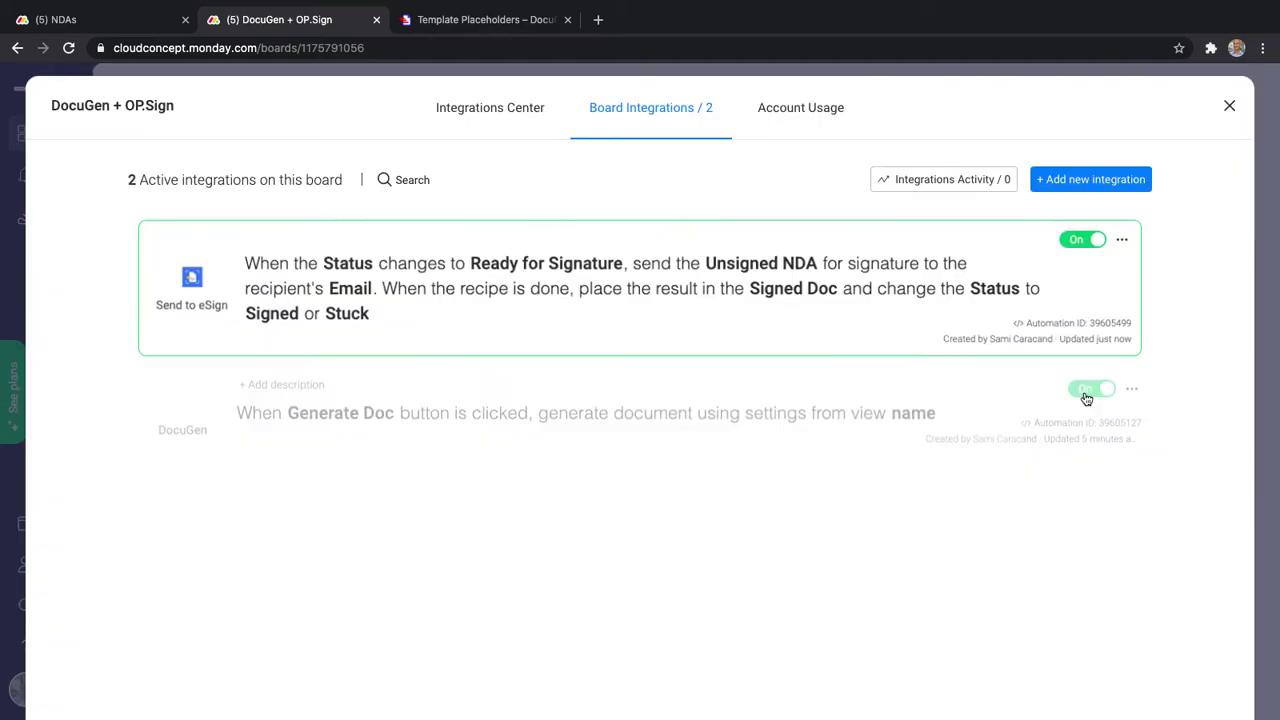
# - Return to the board and unhide the Email question in the Form view
pyautogui.press('Escape')
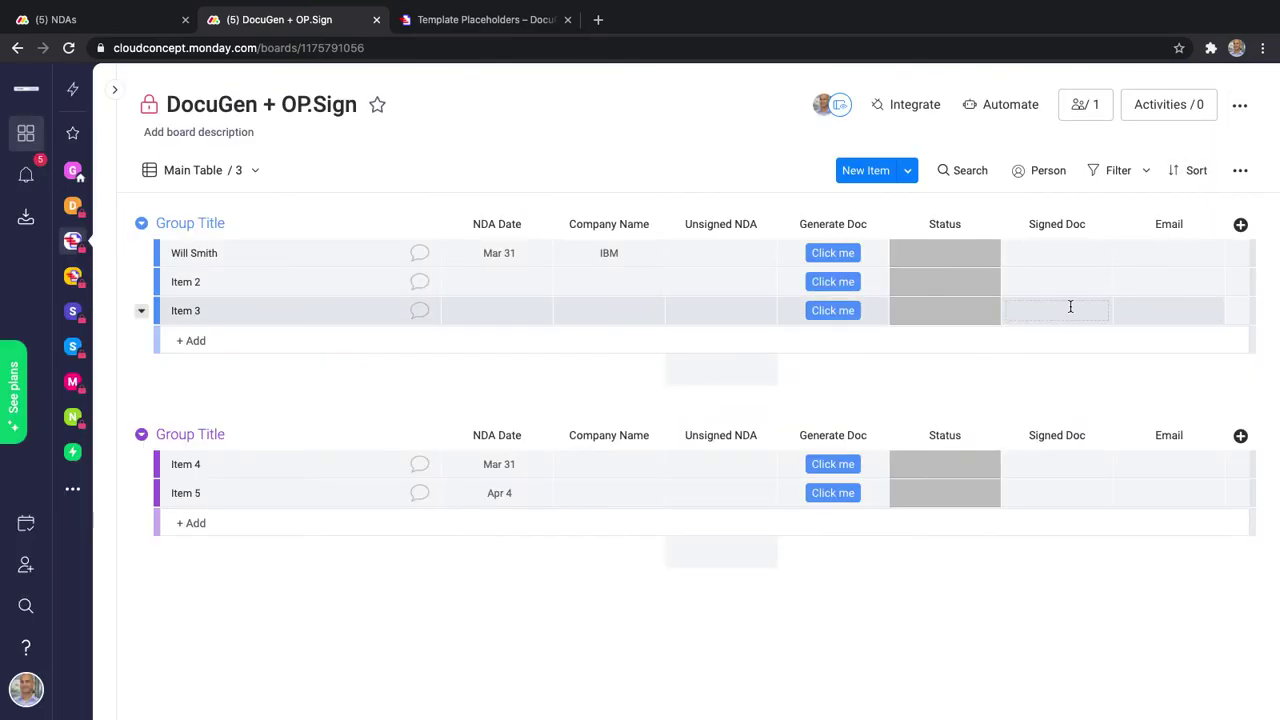
pyautogui.click(1165, 226)
pyautogui.click(1109, 337)
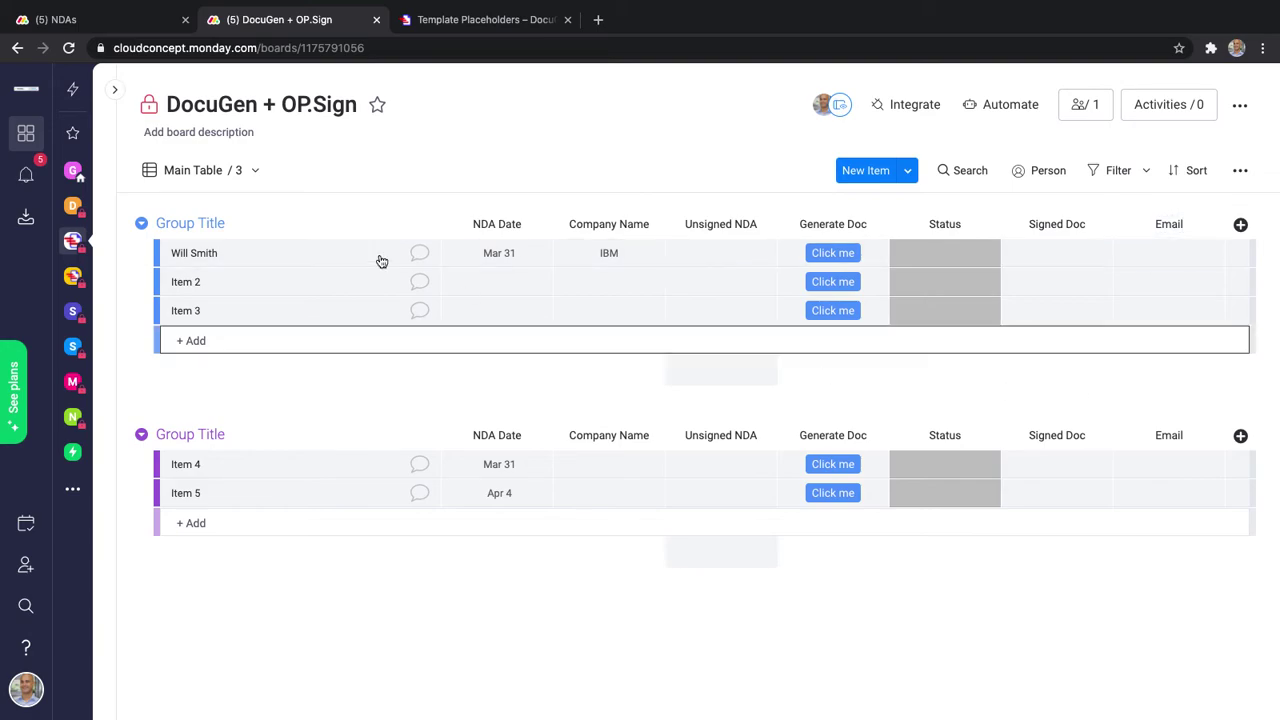
pyautogui.click(236, 175)
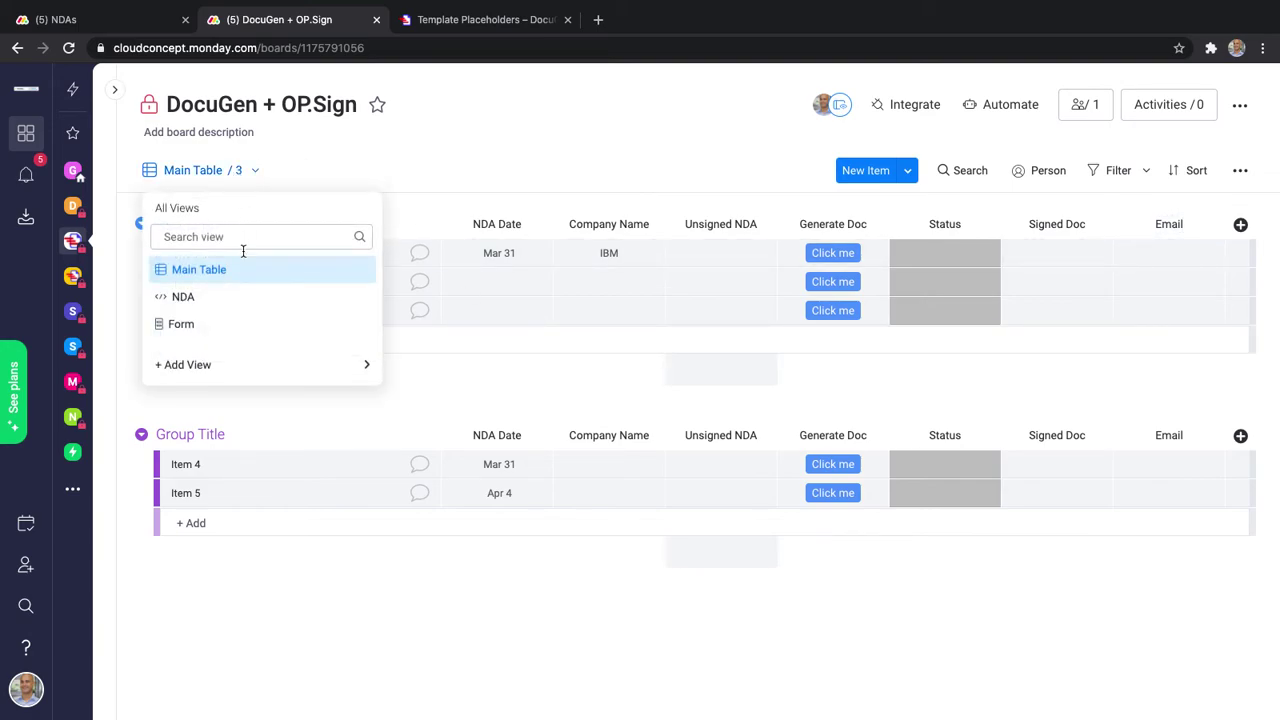
pyautogui.click(240, 318)
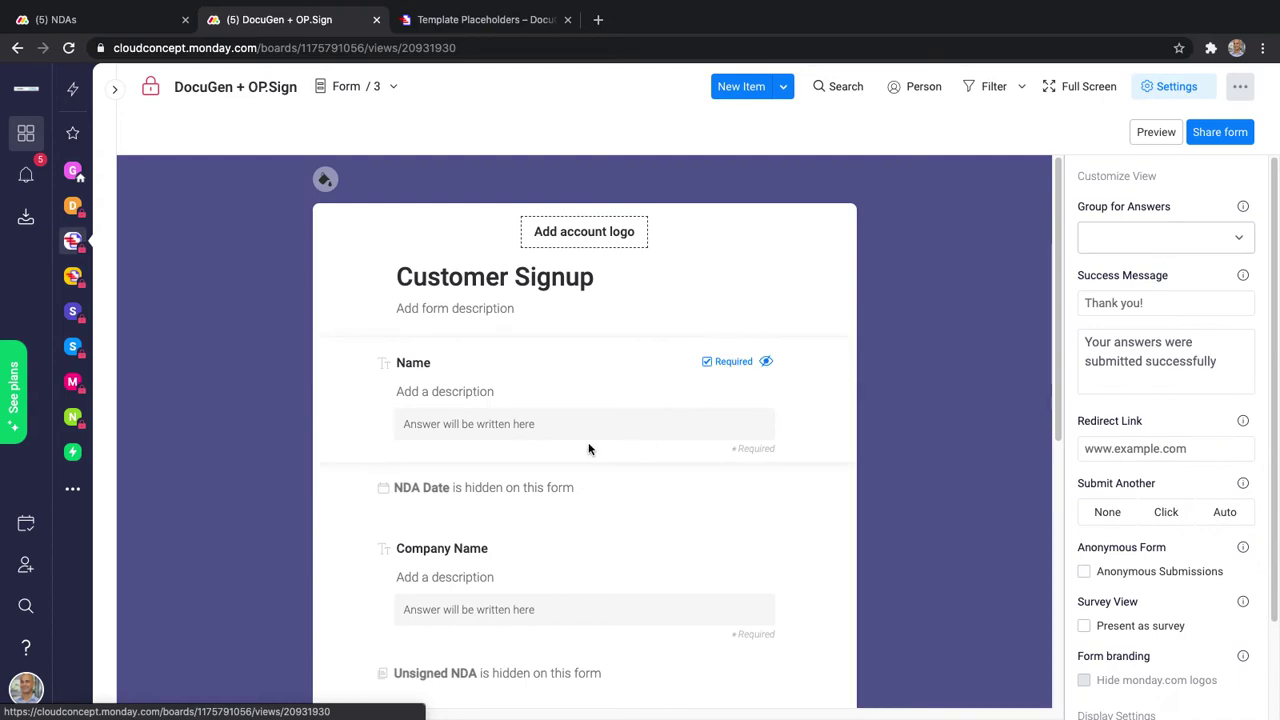
pyautogui.scroll(-3, 511, 451)
pyautogui.scroll(-2, 510, 453)
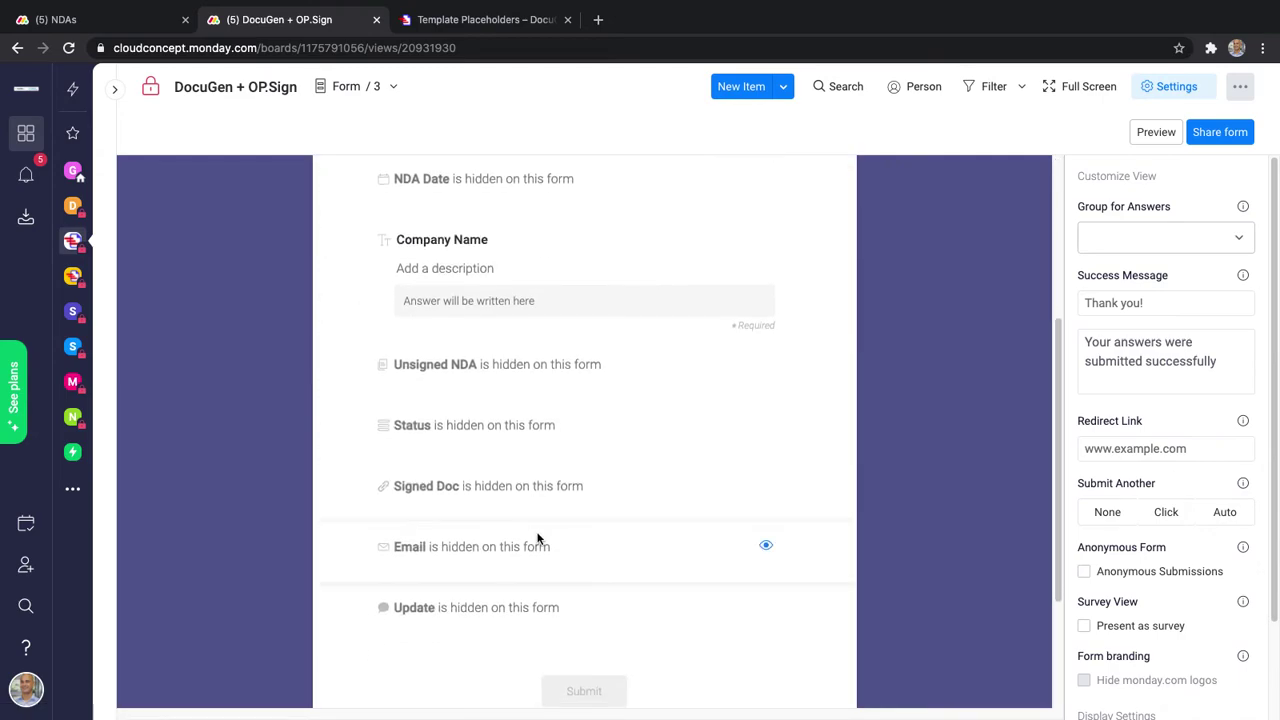
pyautogui.click(766, 546)
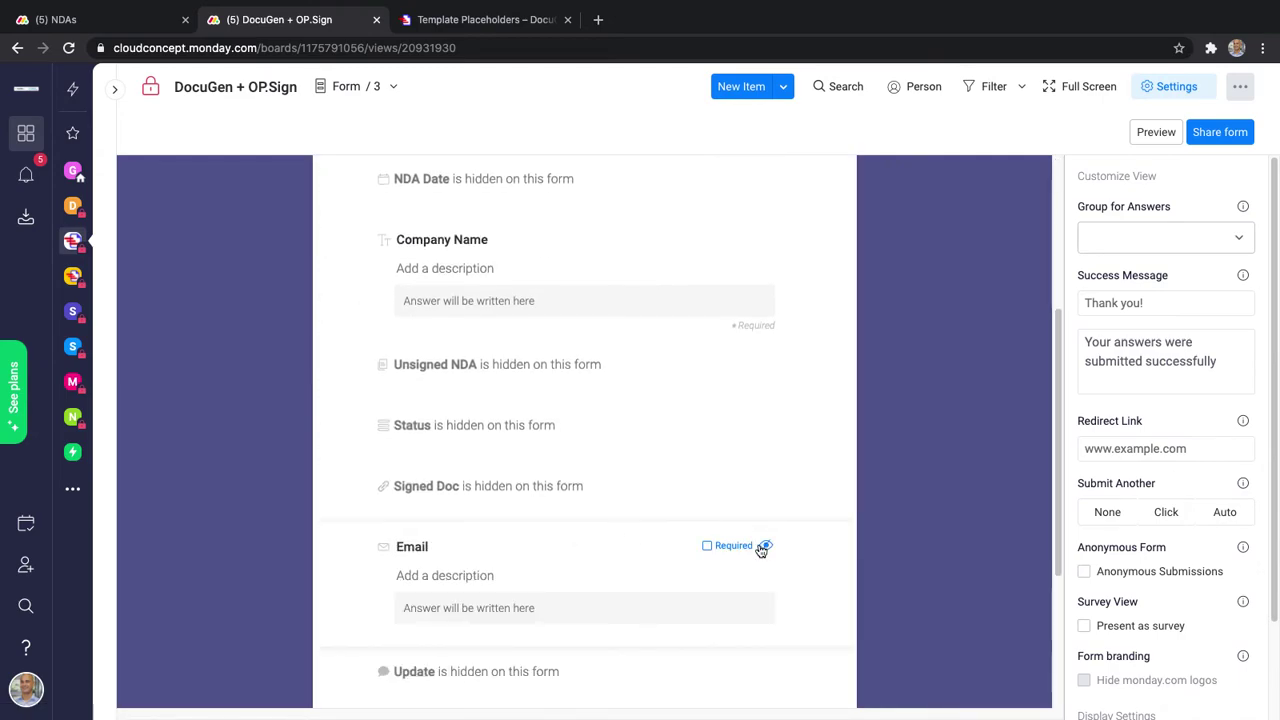
# - Copy the form's shareable link and test it in the private browser window
pyautogui.click(1222, 134)
pyautogui.click(715, 334)
pyautogui.hotkey('ctrl', 'Right')
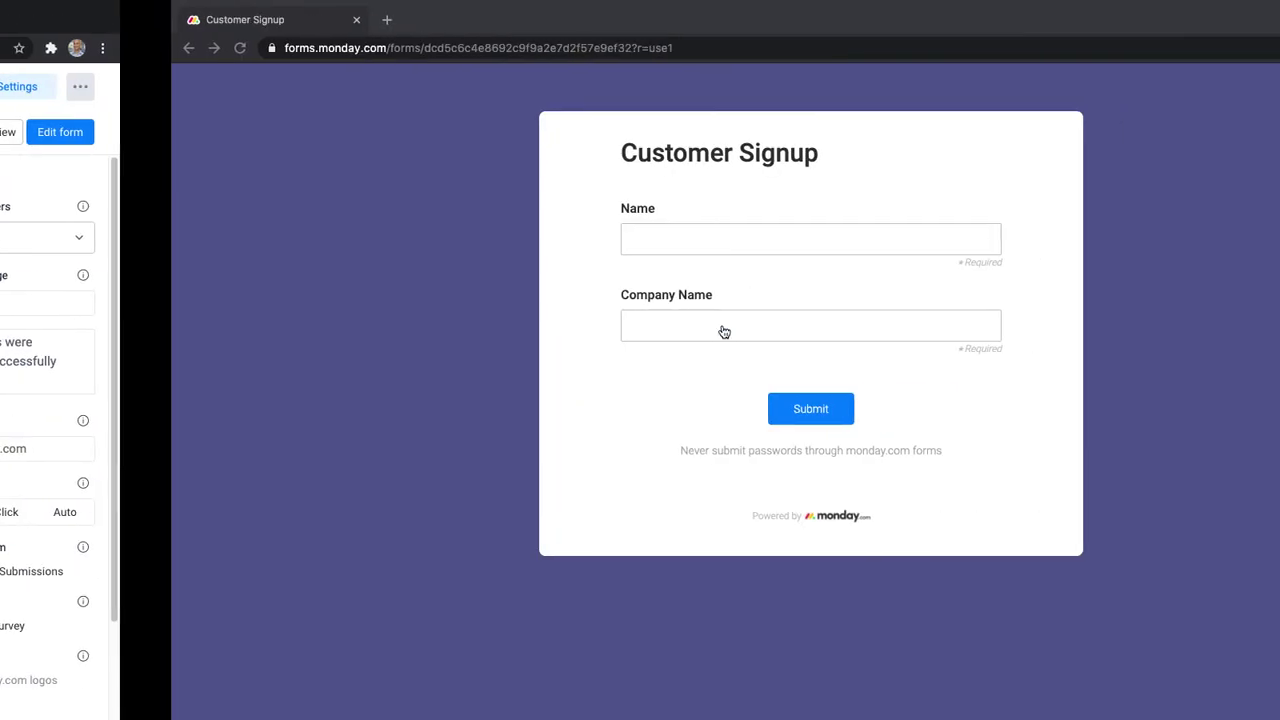
pyautogui.click(569, 50)
pyautogui.hotkey('ctrl', 'v')
pyautogui.press('Return')
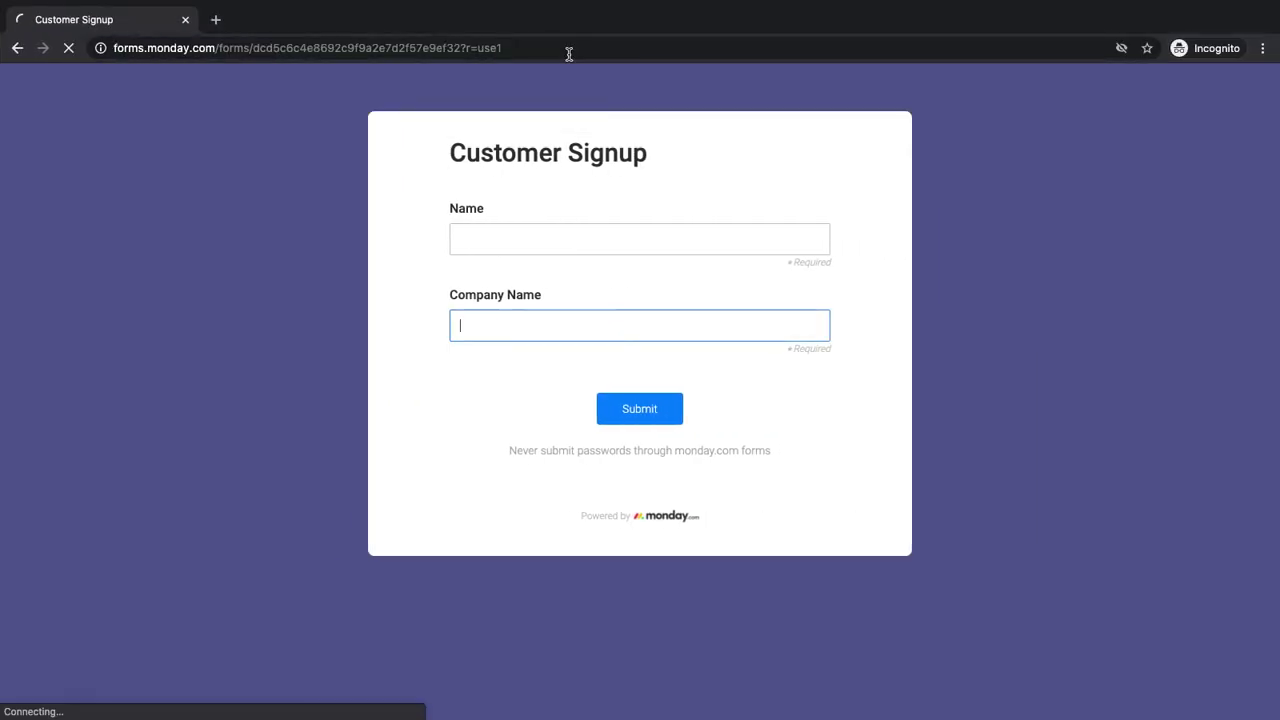
pyautogui.hotkey('ctrl', 'Left')
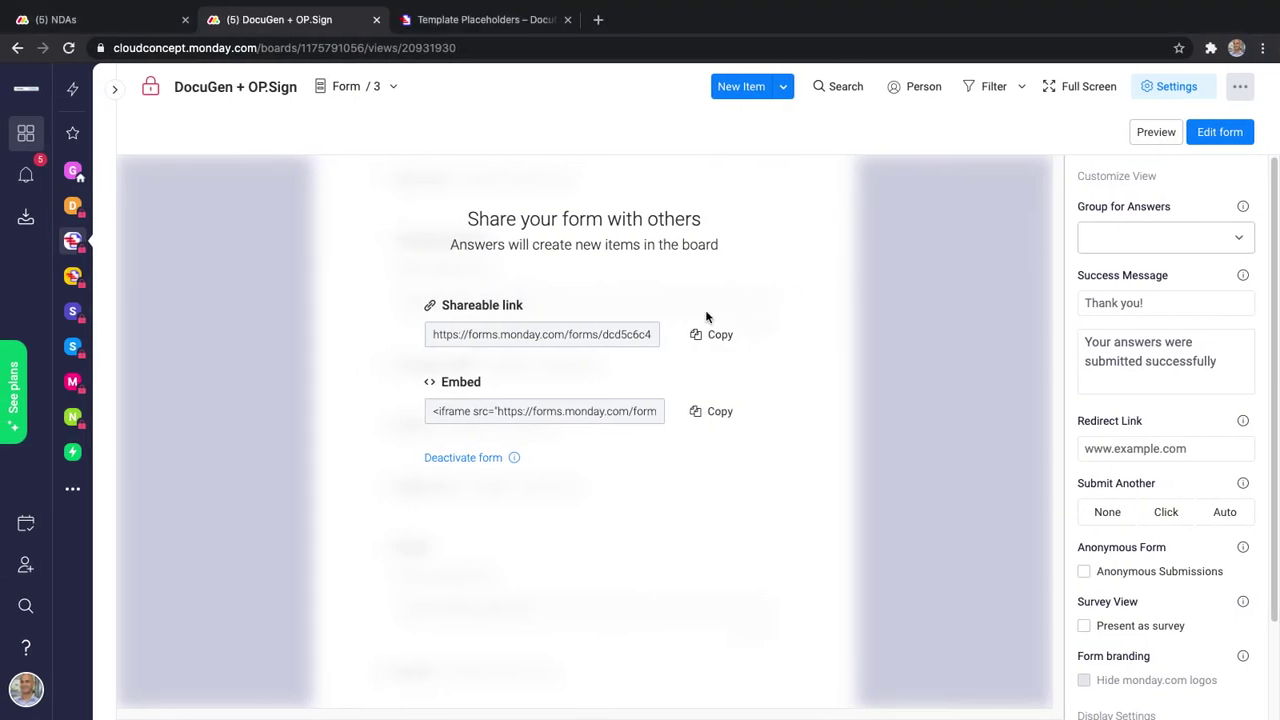
pyautogui.click(364, 87)
# - Create a custom automation: when Unsigned NDA changes, set Status to Ready for Signature
pyautogui.click(371, 185)
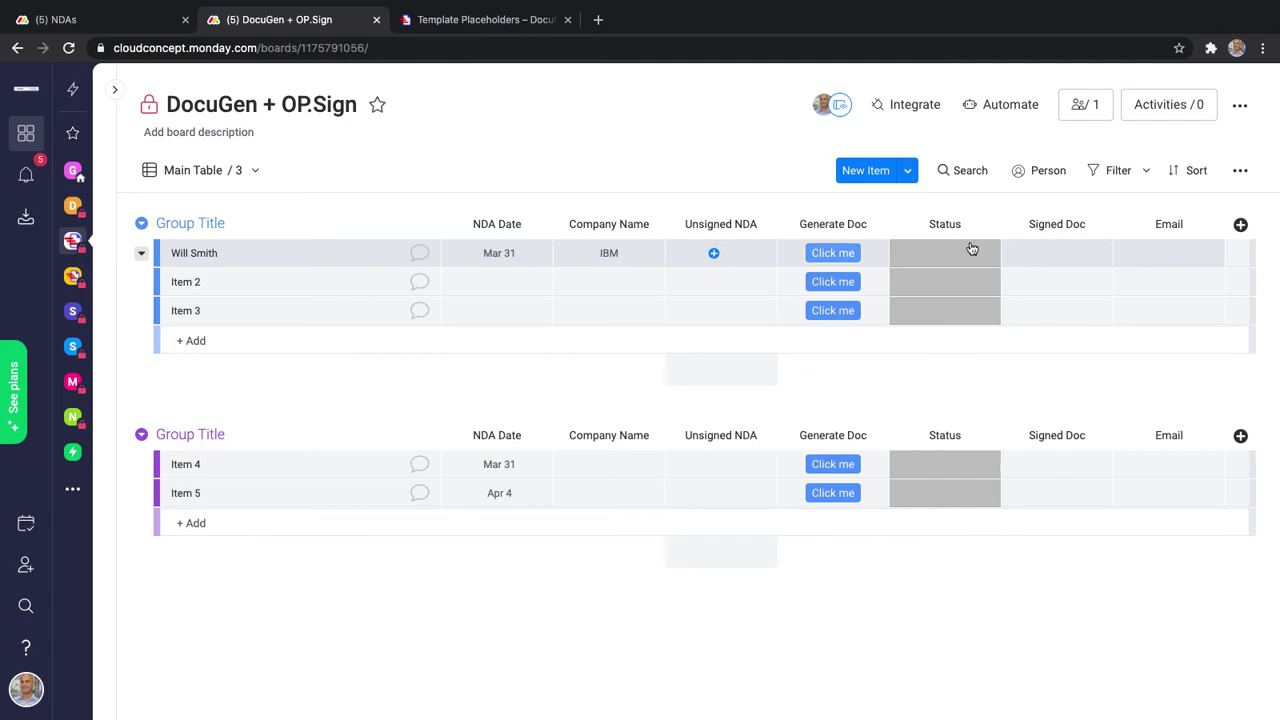
pyautogui.click(998, 116)
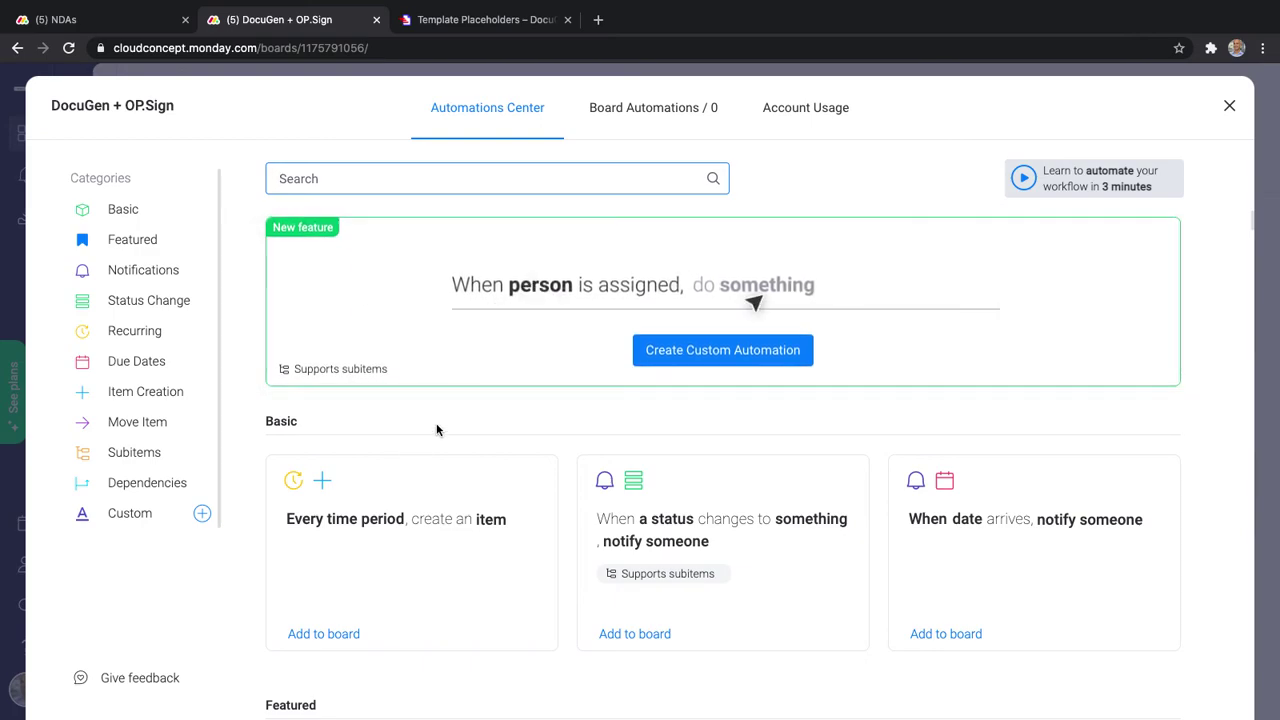
pyautogui.scroll(-2, 436, 430)
pyautogui.scroll(1, 436, 430)
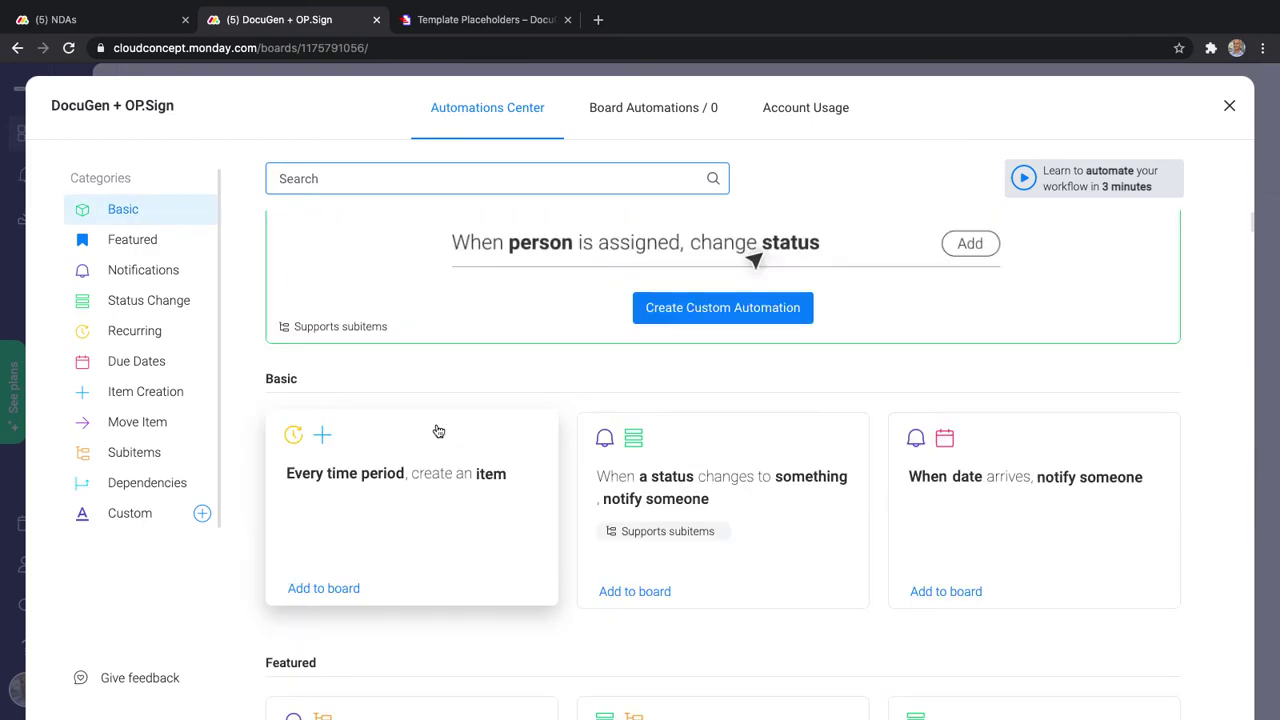
pyautogui.scroll(-15, 528, 447)
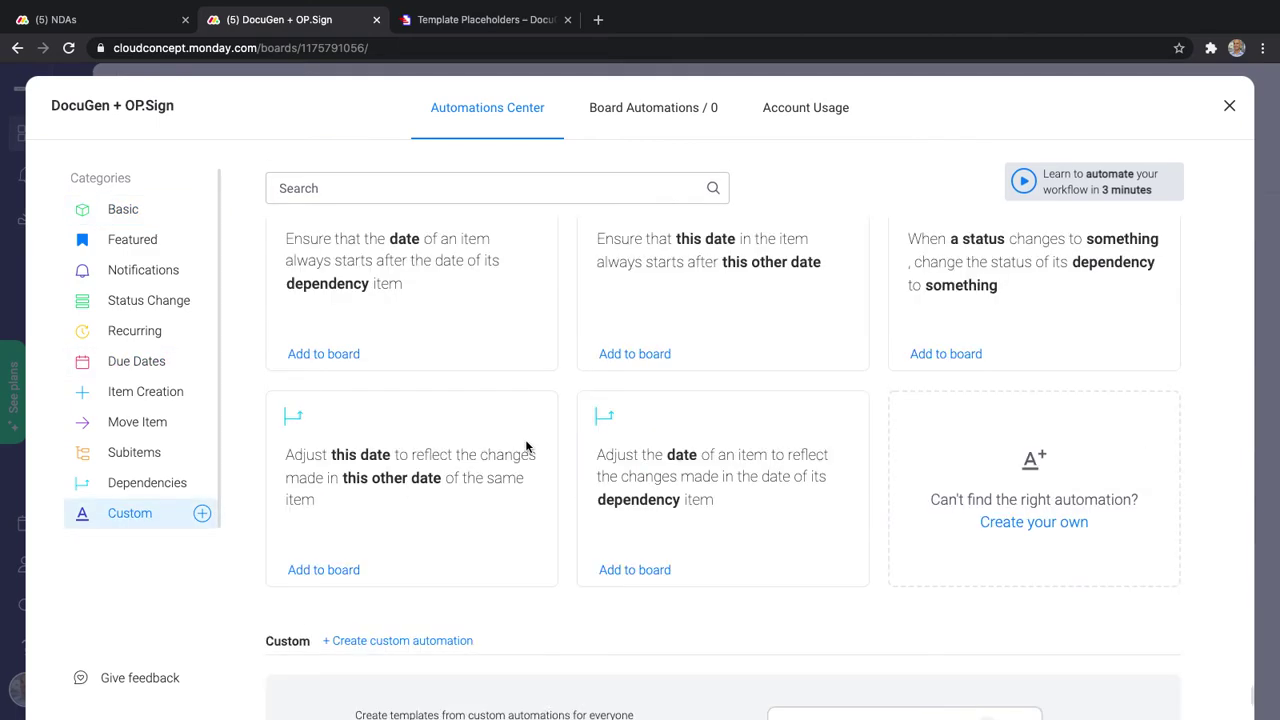
pyautogui.click(419, 300)
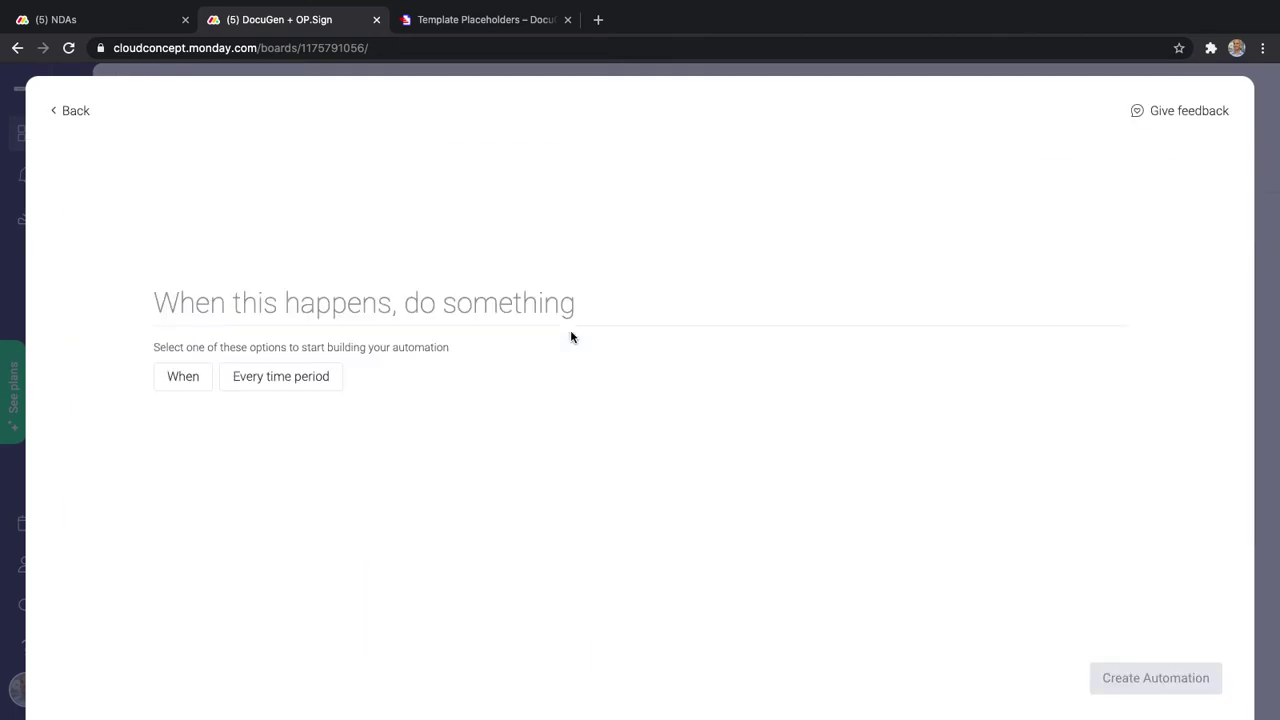
pyautogui.click(172, 379)
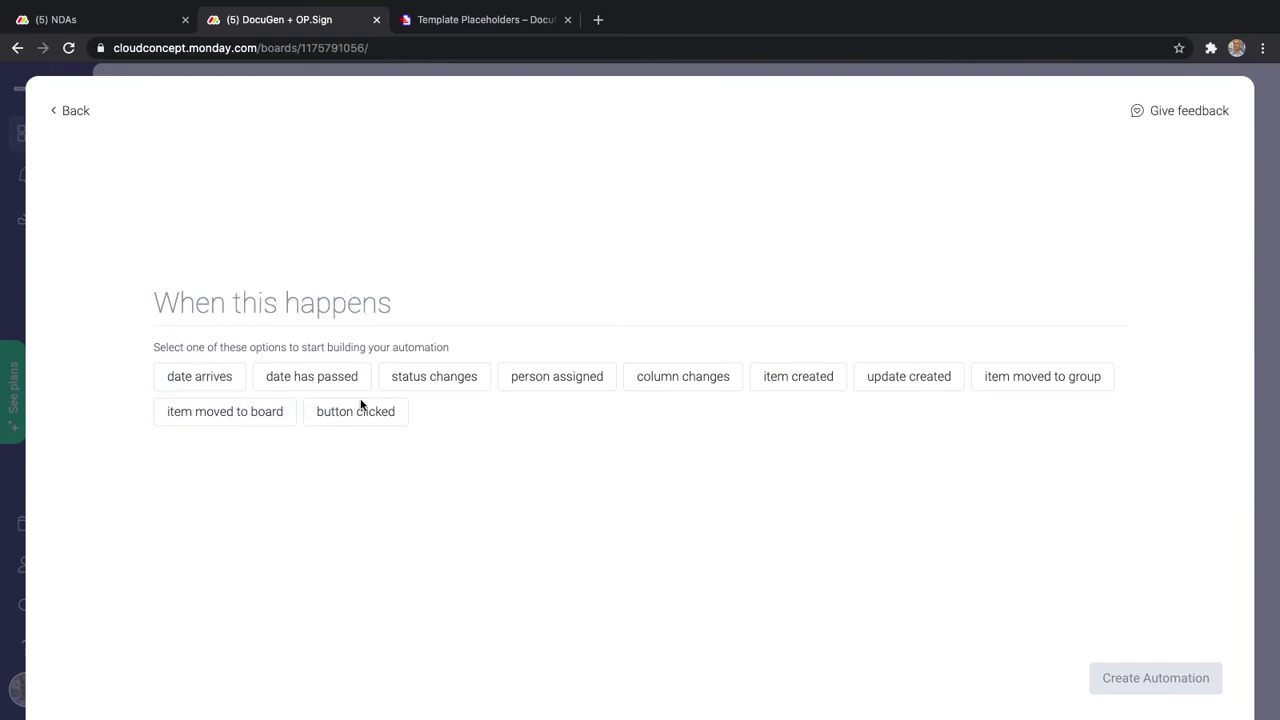
pyautogui.click(715, 376)
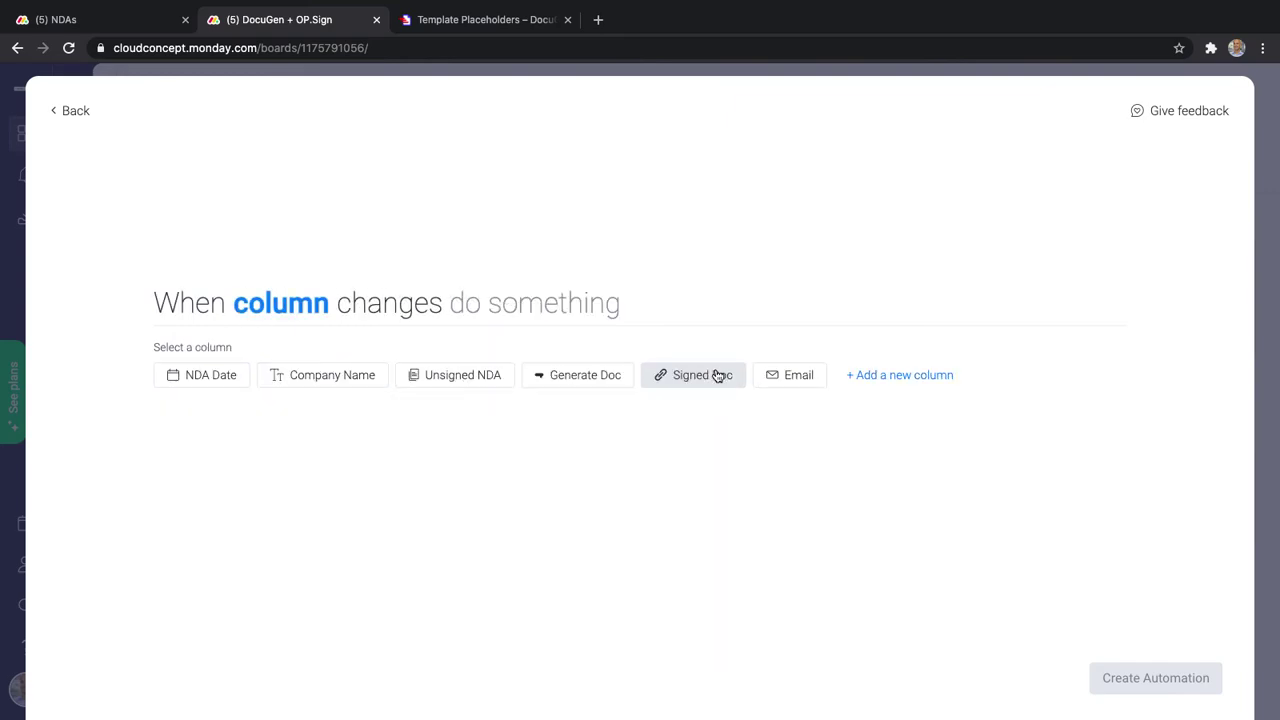
pyautogui.click(458, 386)
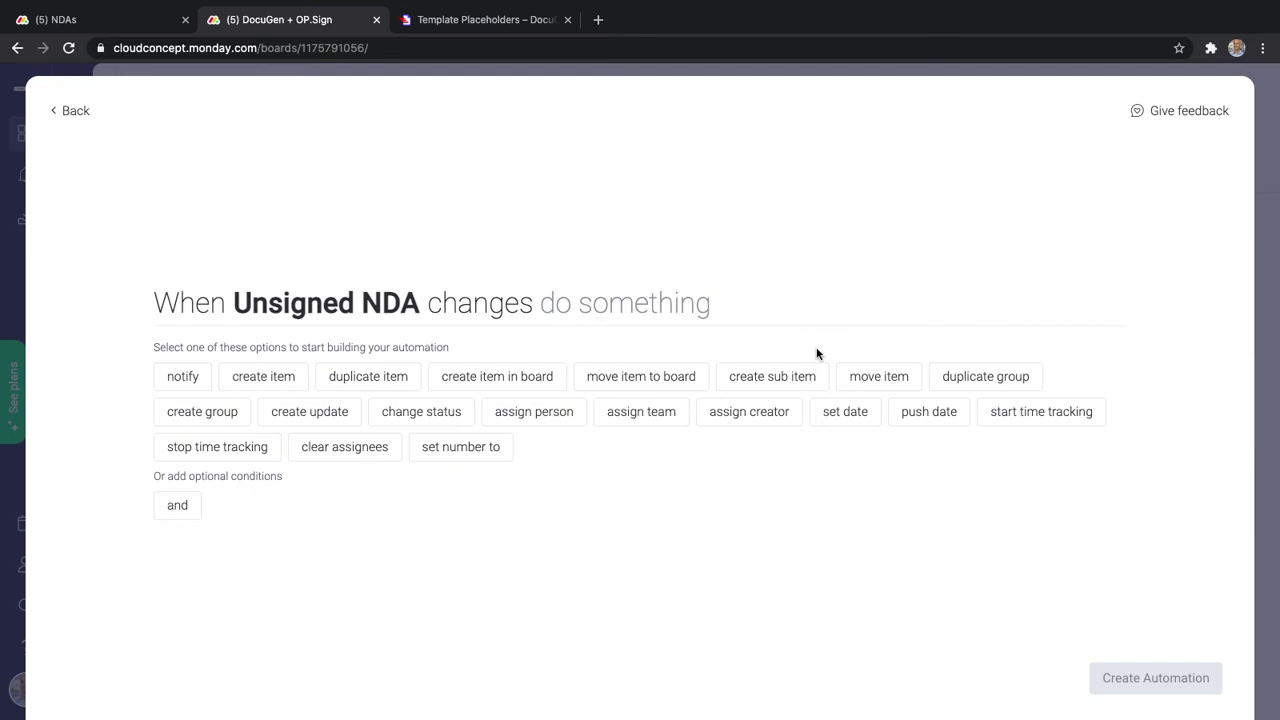
pyautogui.click(428, 416)
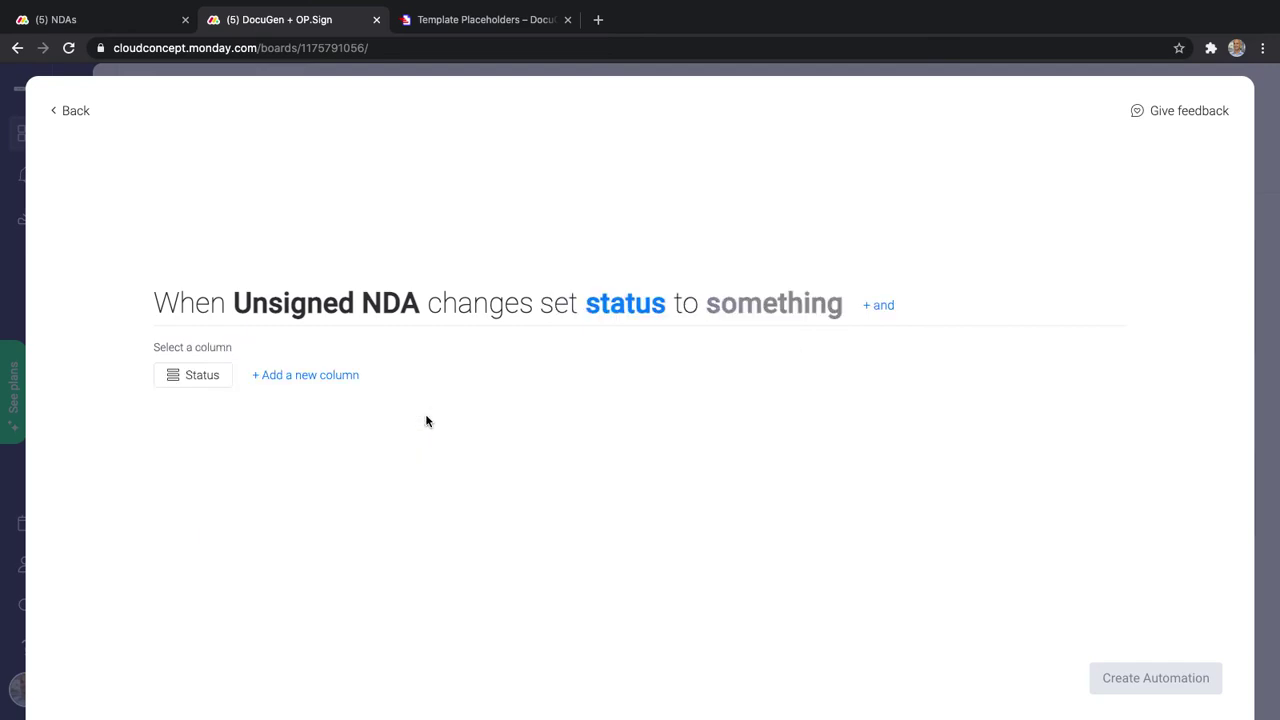
pyautogui.click(237, 392)
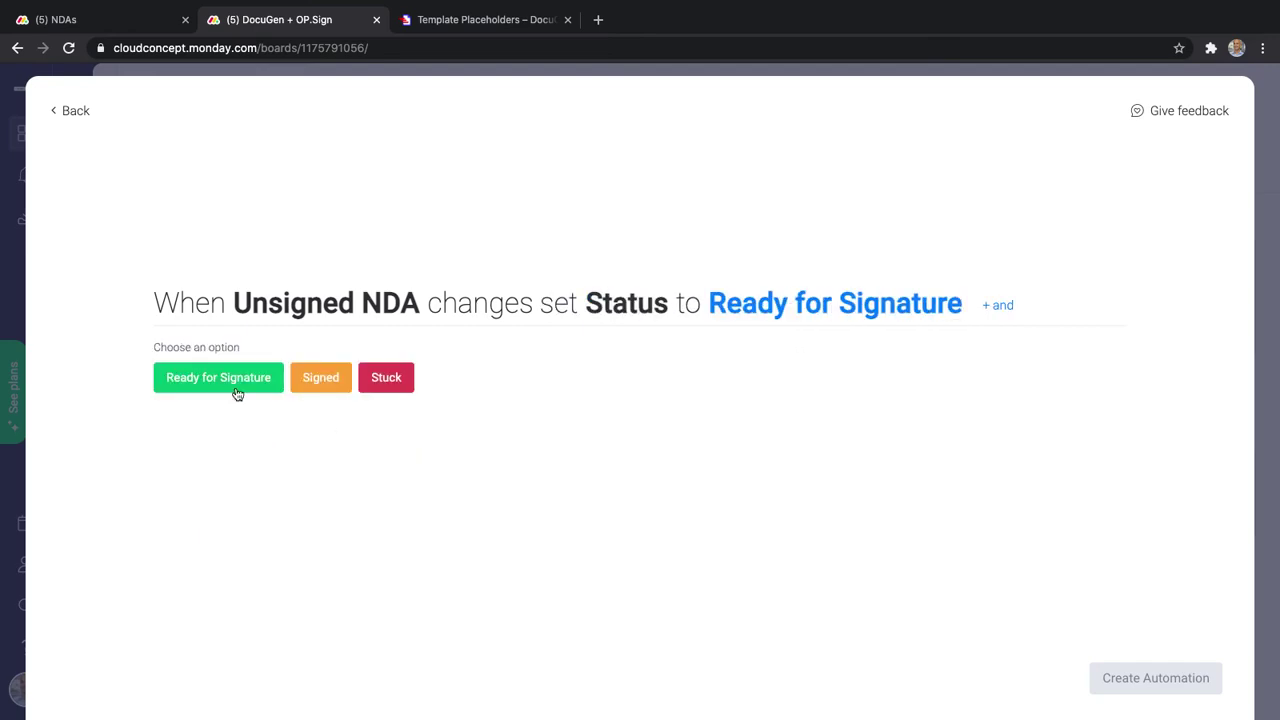
pyautogui.click(237, 392)
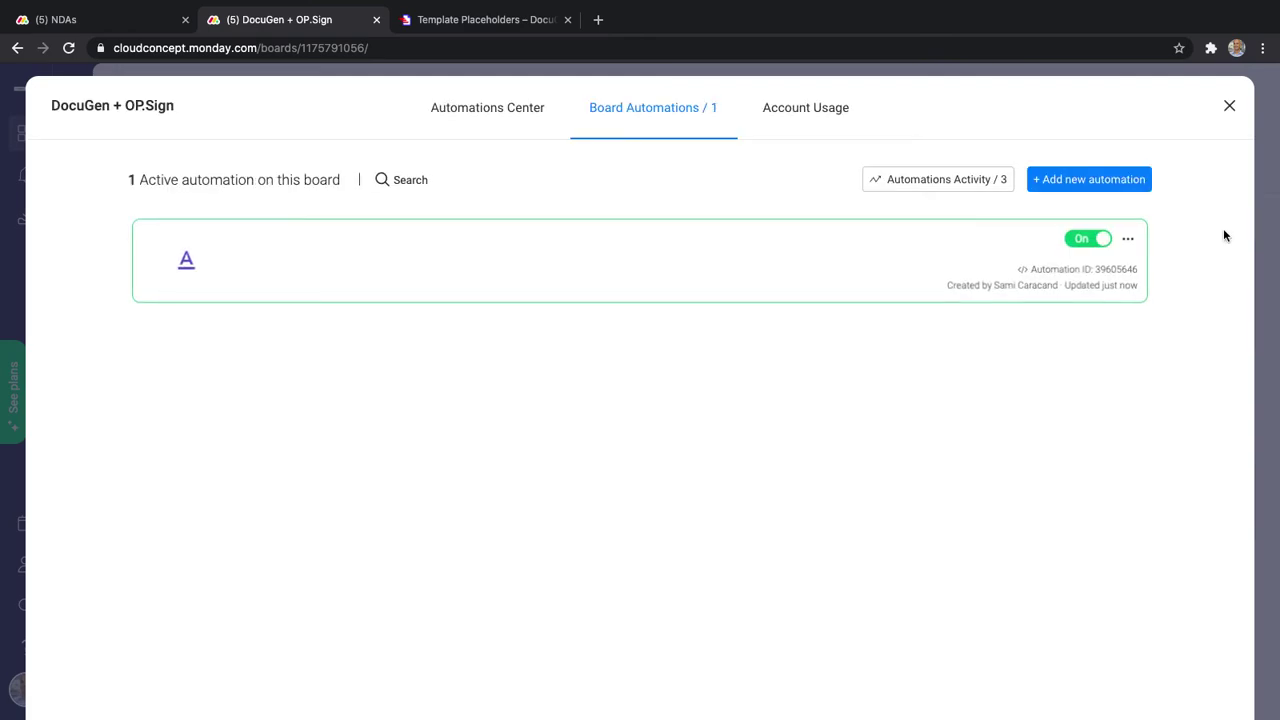
# - Reopen automations and choose the template that sets a date when an item is created
pyautogui.click(1230, 106)
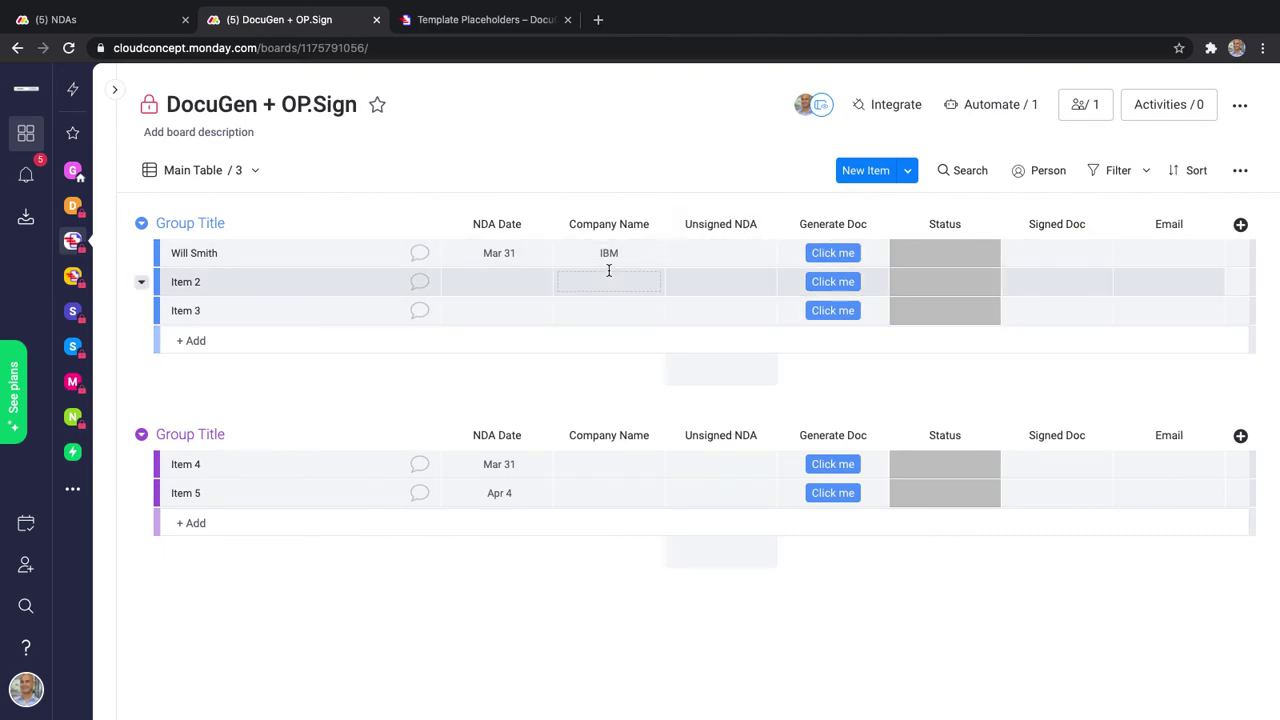
pyautogui.click(990, 104)
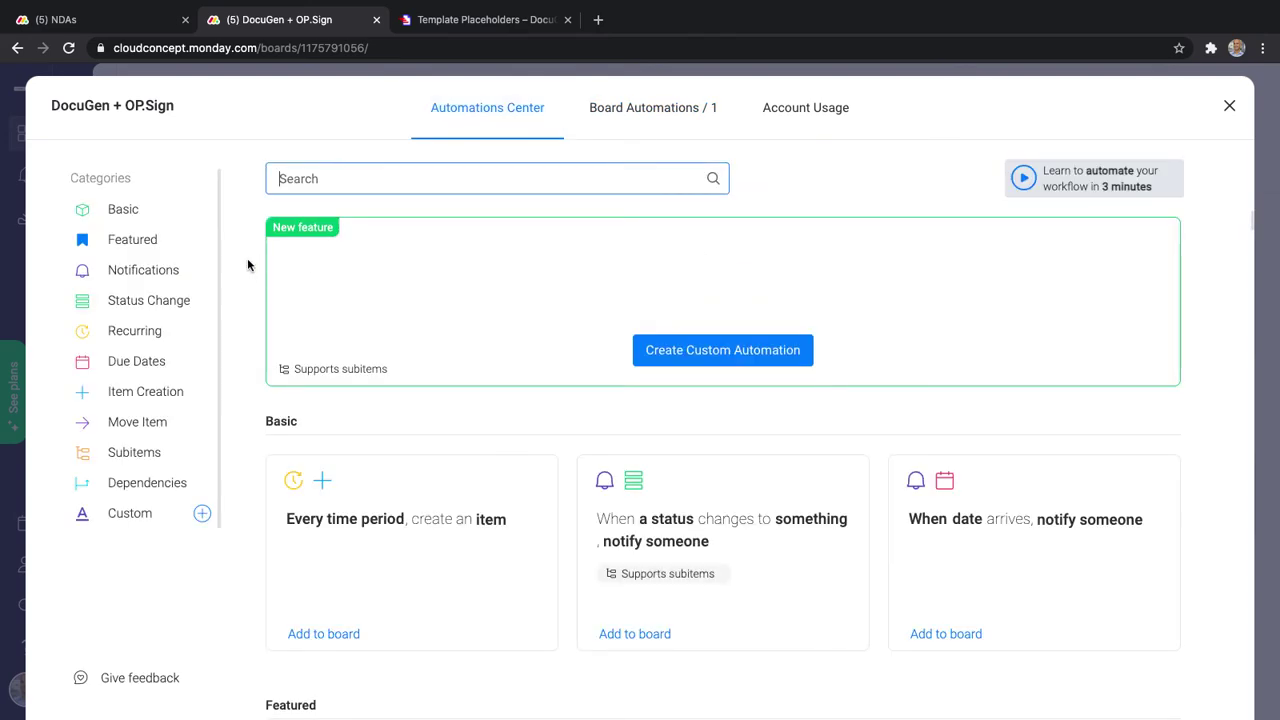
pyautogui.click(160, 392)
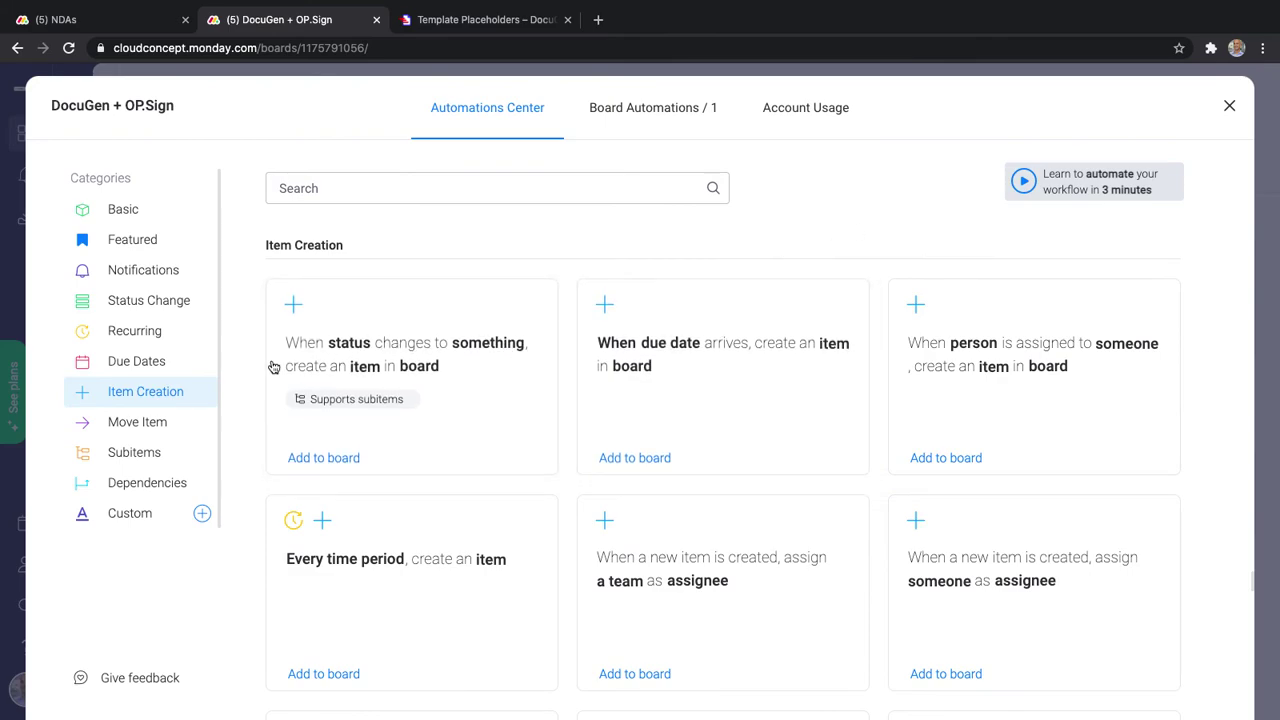
pyautogui.click(150, 398)
pyautogui.scroll(-1, 591, 391)
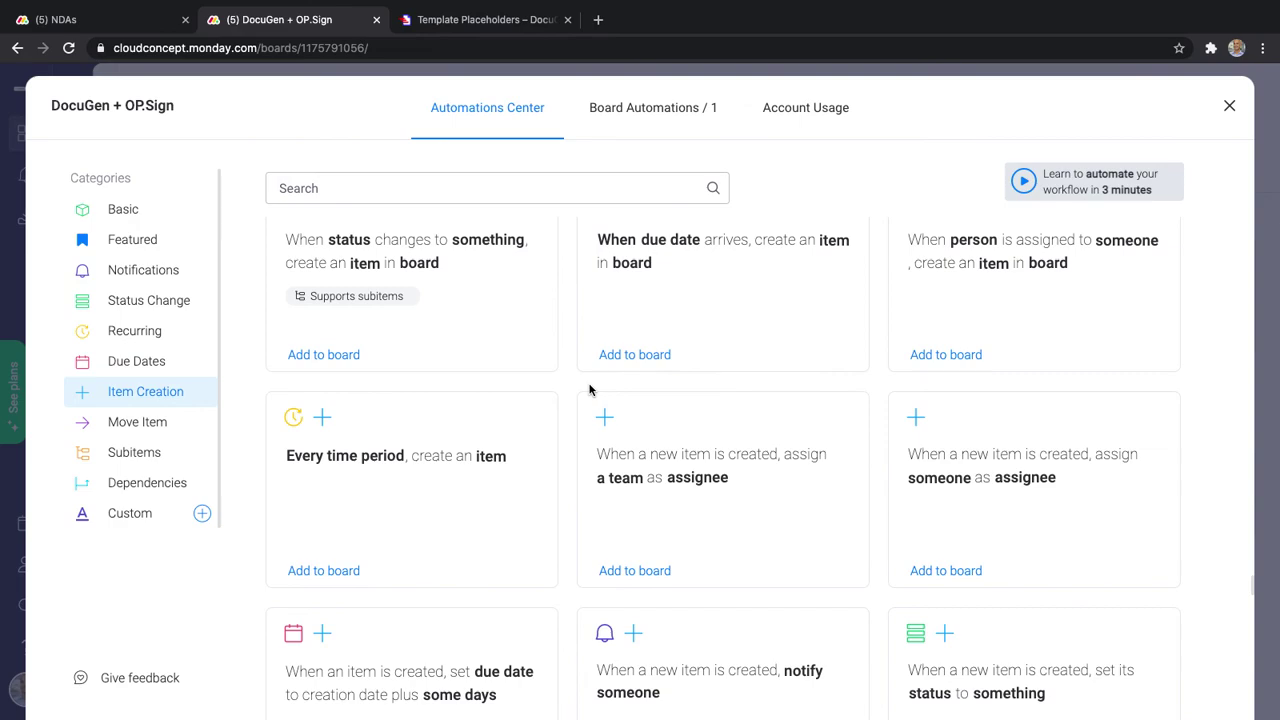
pyautogui.scroll(-1, 591, 391)
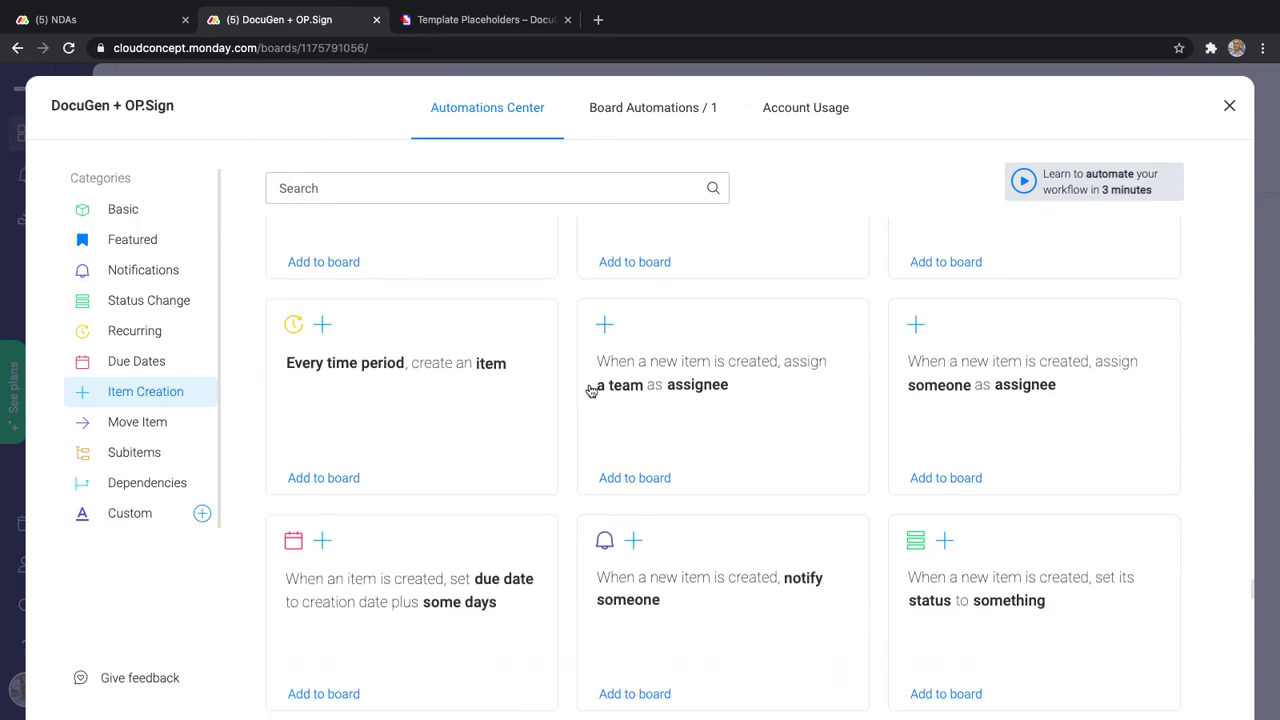
pyautogui.click(413, 598)
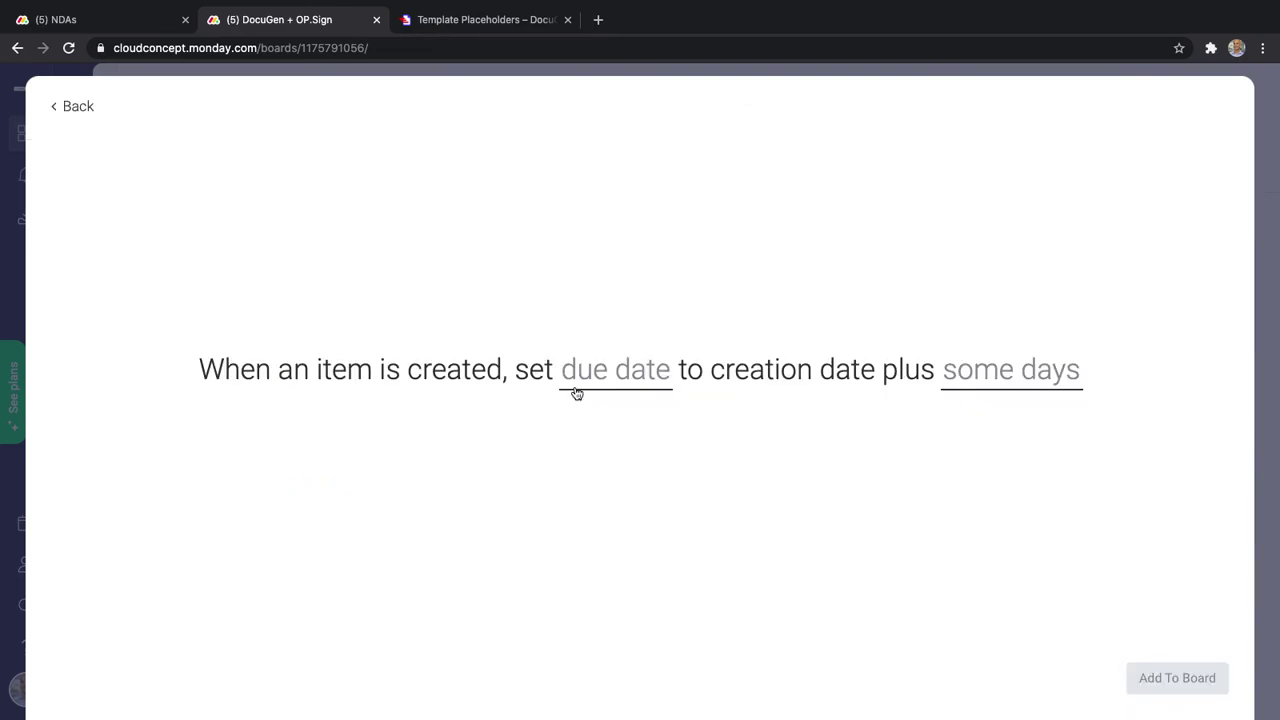
# - Set the date column to NDA Date with 0 days added, and add it to the board
pyautogui.click(634, 371)
pyautogui.click(626, 443)
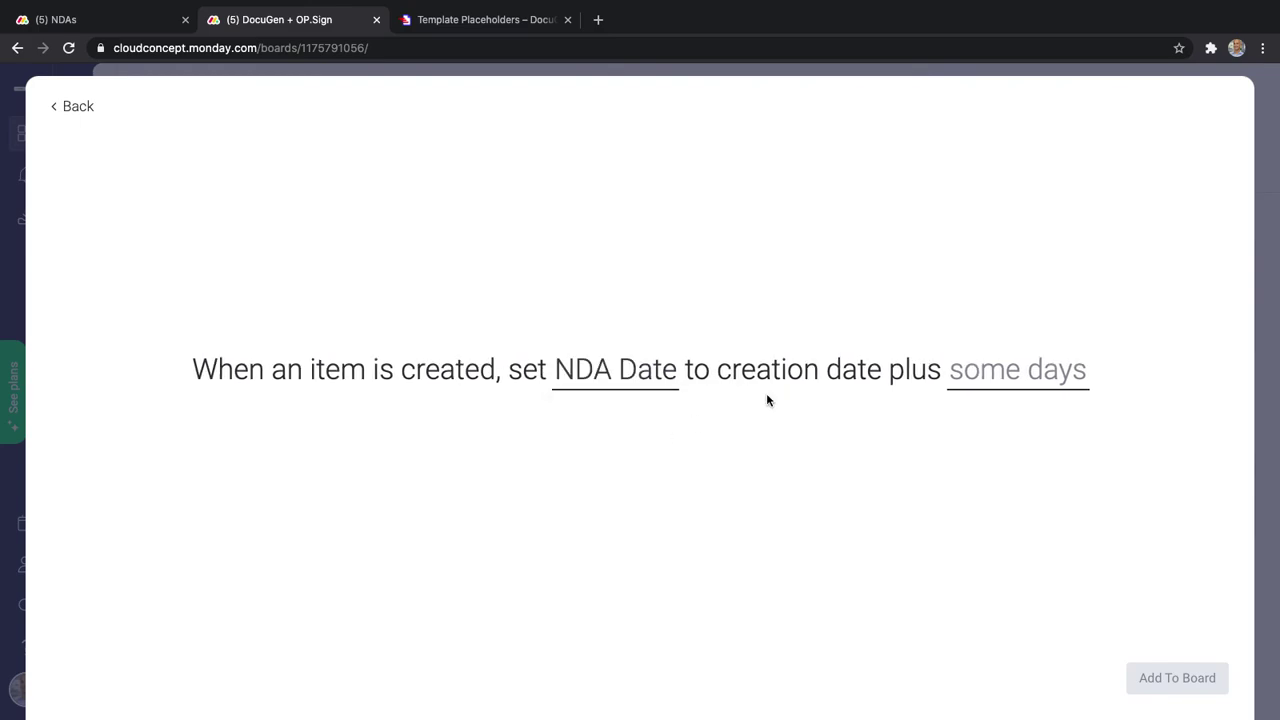
pyautogui.click(977, 370)
pyautogui.click(970, 432)
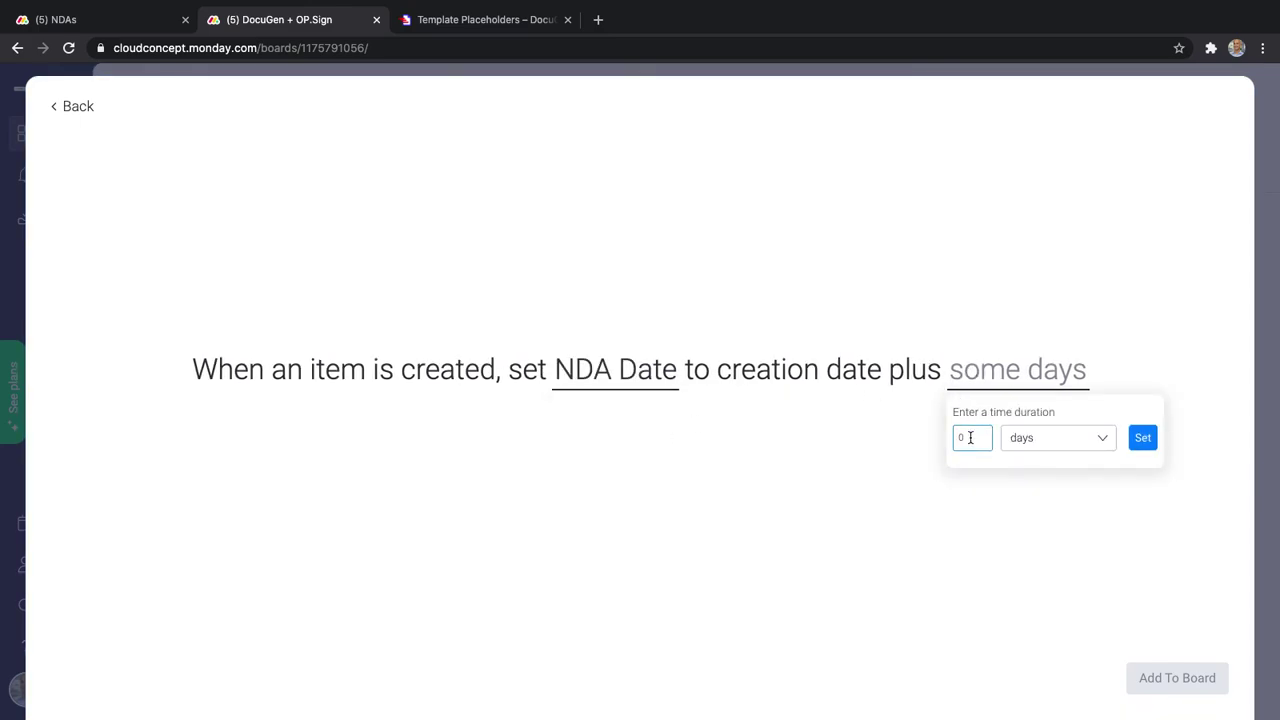
pyautogui.write('0')
pyautogui.click(1143, 438)
pyautogui.click(1176, 680)
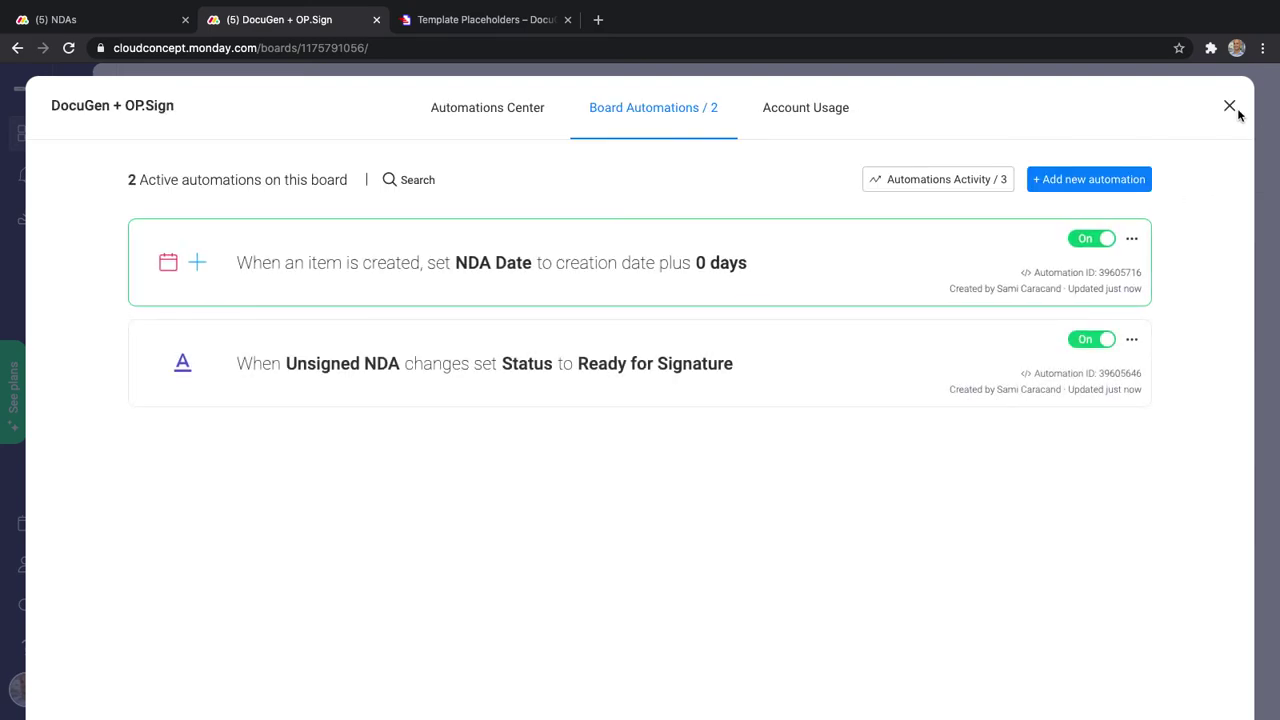
# - Delete the sample IBM customer item and go to the Customer Signup form's Name field
pyautogui.click(1231, 109)
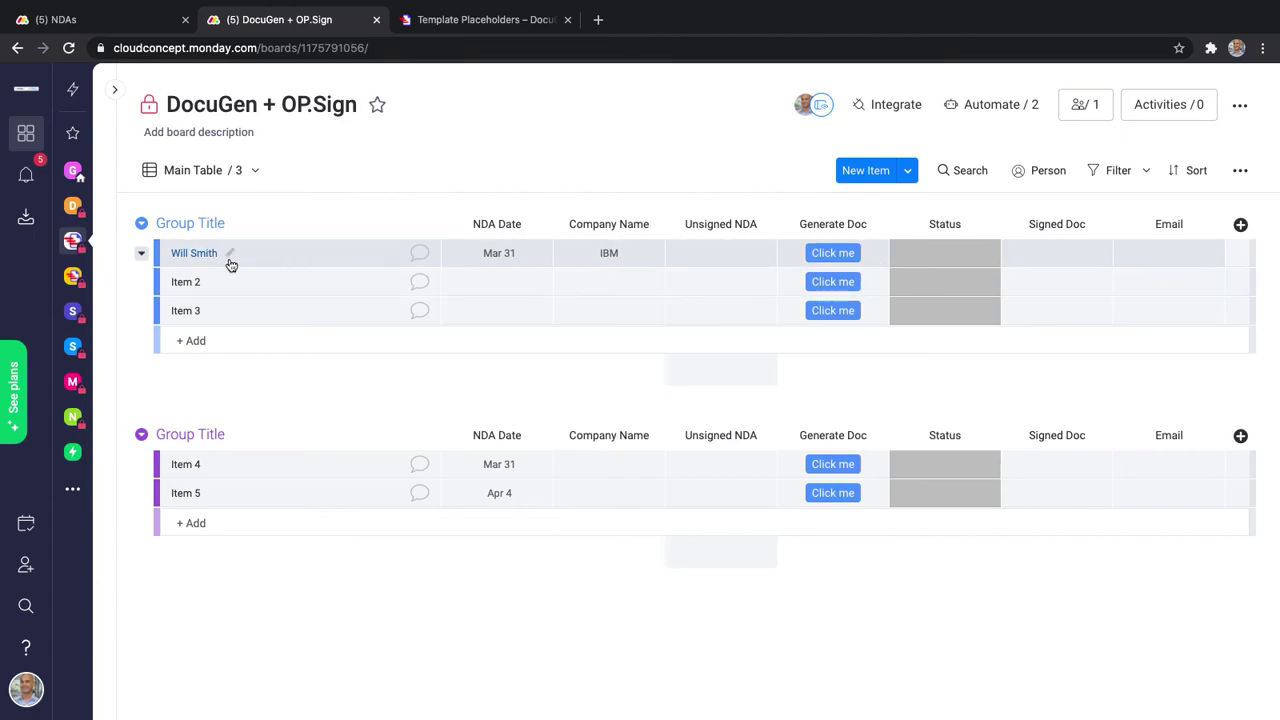
pyautogui.click(167, 253)
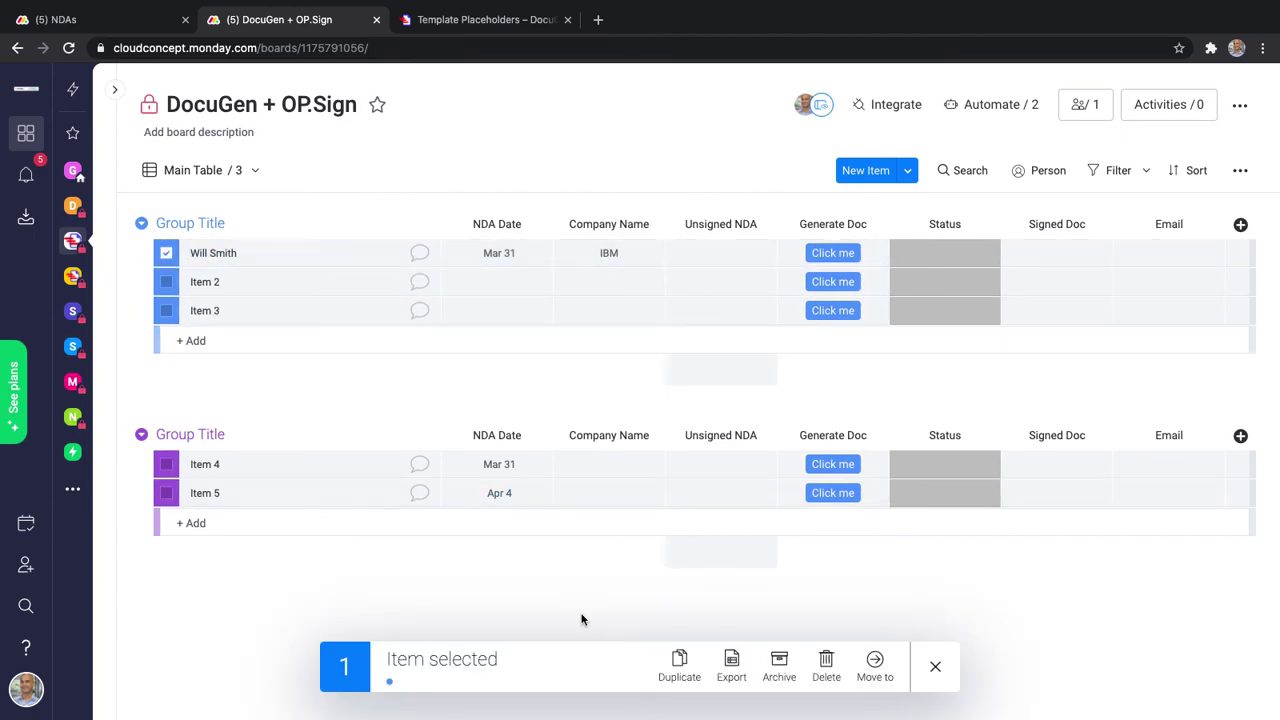
pyautogui.click(826, 660)
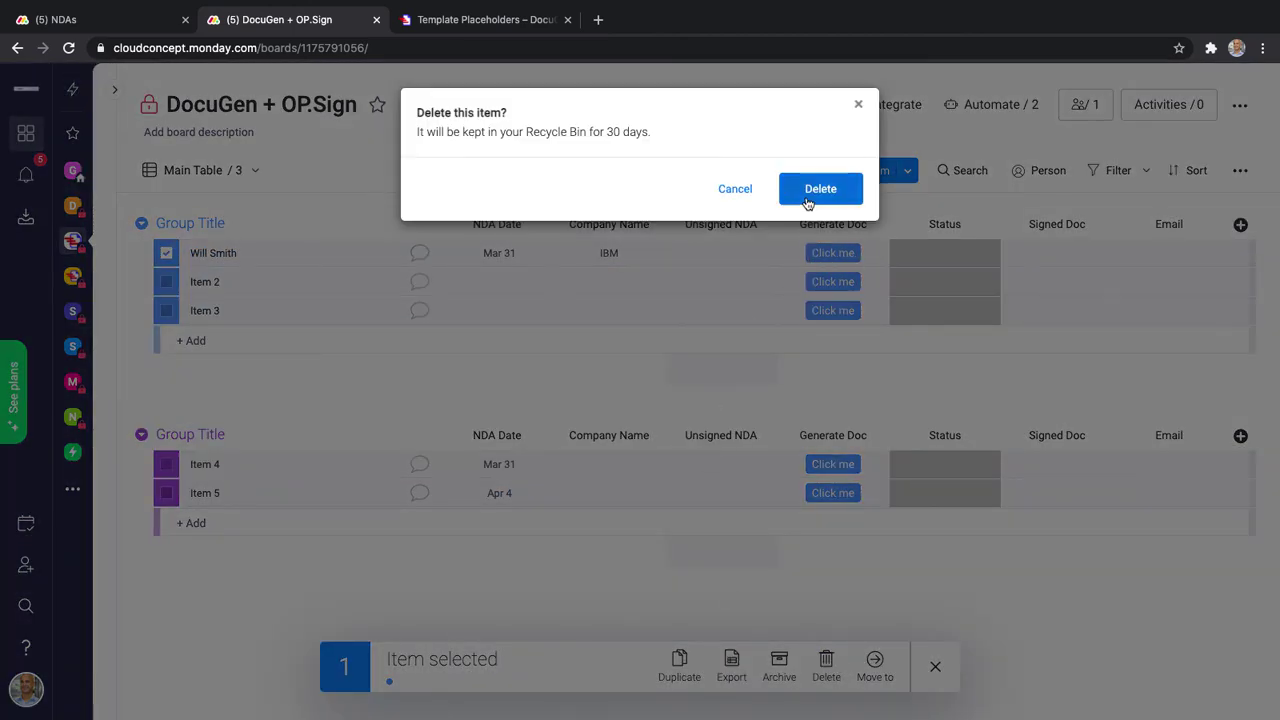
pyautogui.click(818, 190)
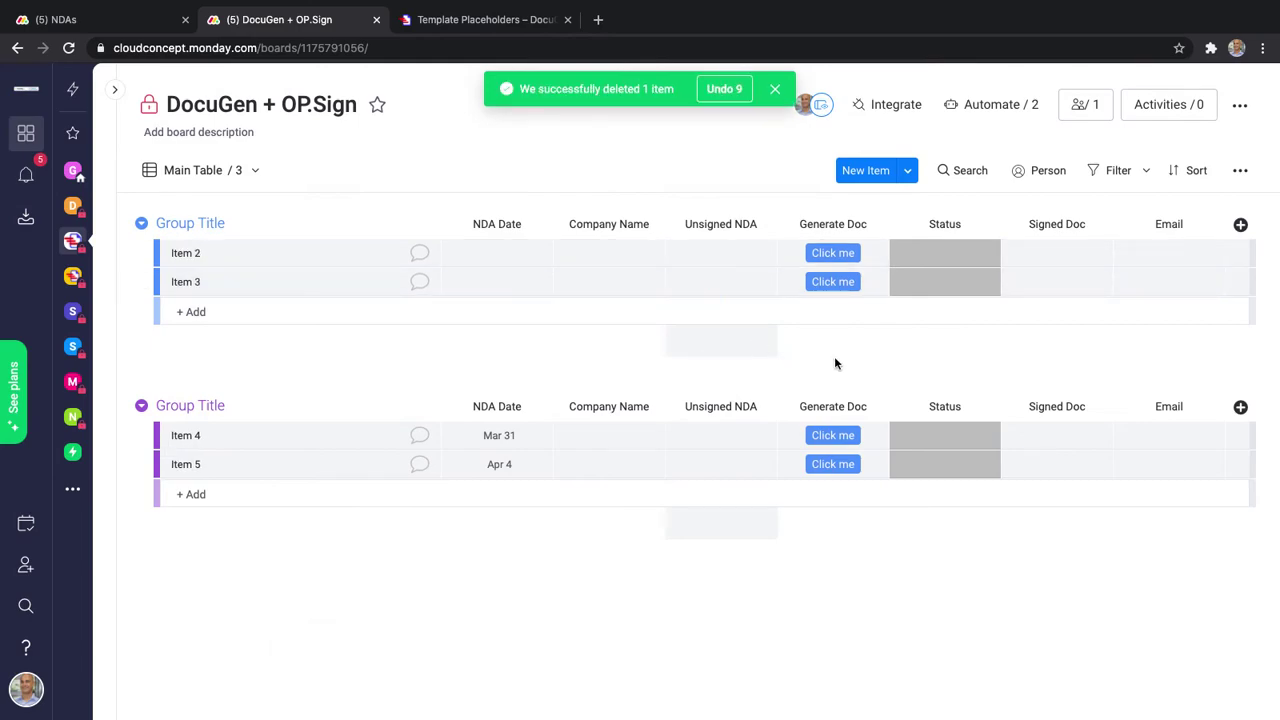
pyautogui.hotkey('ctrl', 'Right')
pyautogui.click(621, 236)
# - Submit the Customer Signup form with the customer's full name, company IBM and e-mail
pyautogui.write('Will Smith')
pyautogui.click(640, 325)
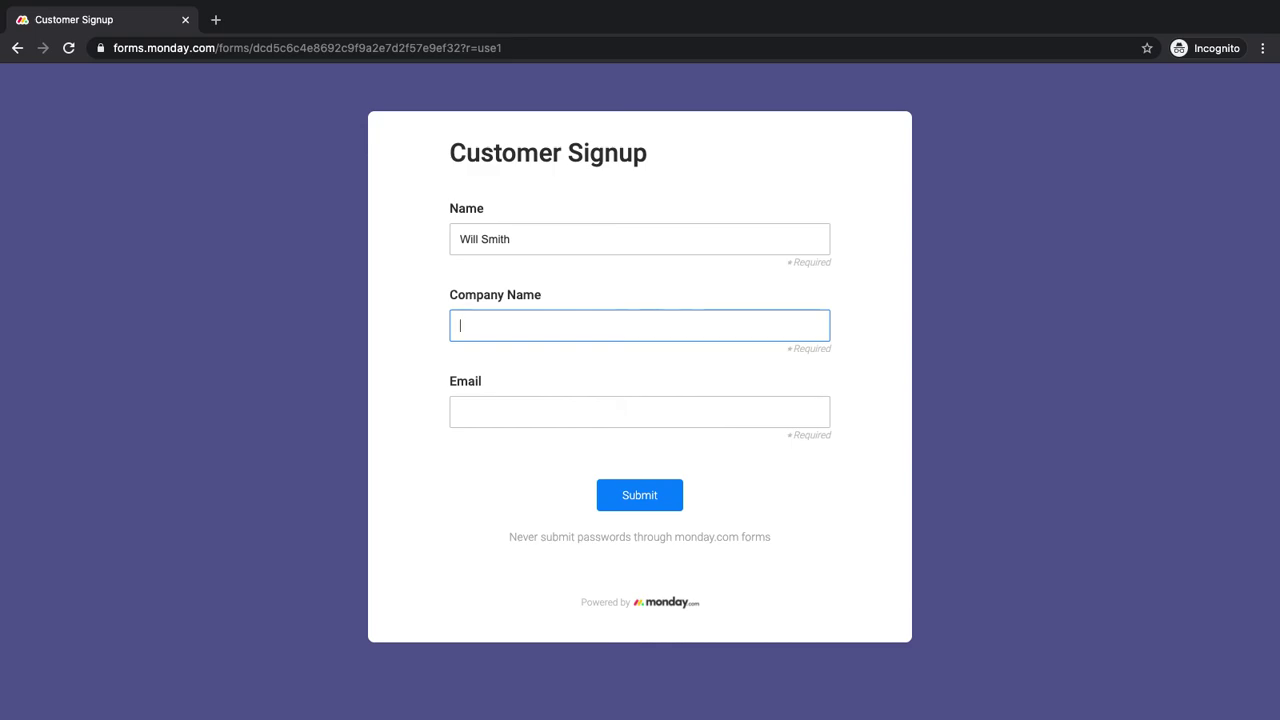
pyautogui.write('IBM')
pyautogui.press('Tab')
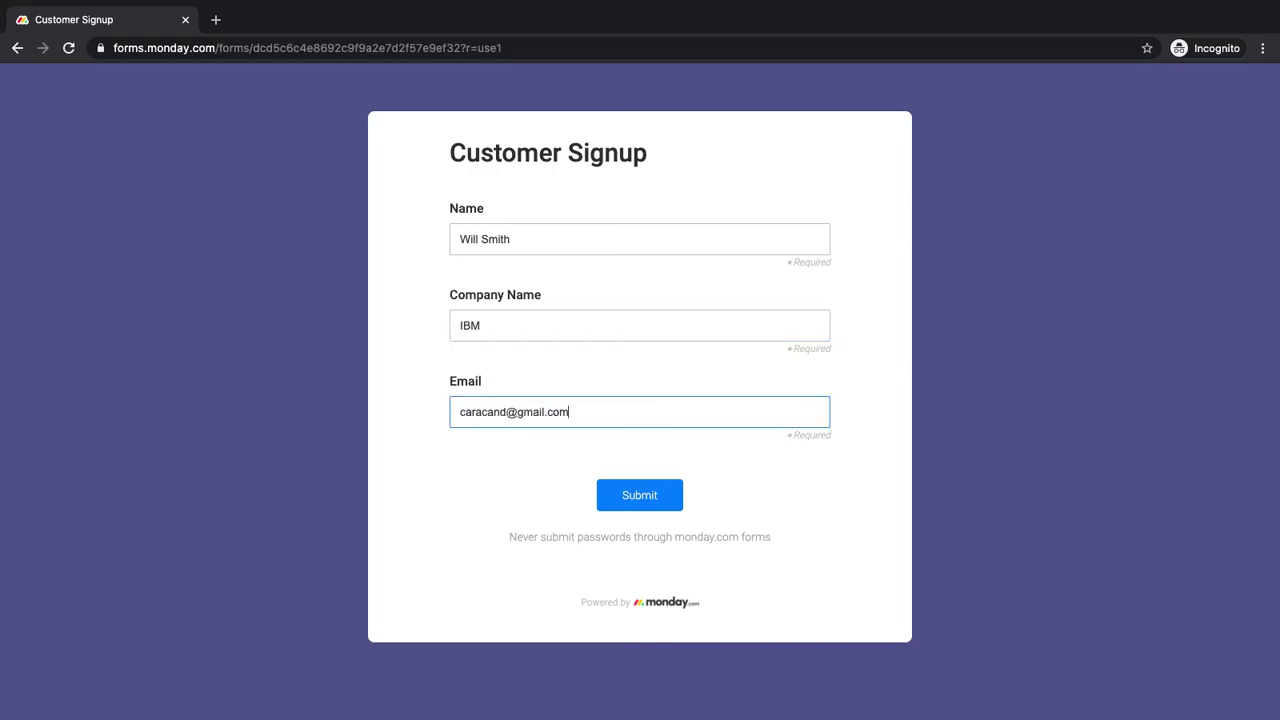
pyautogui.click(636, 488)
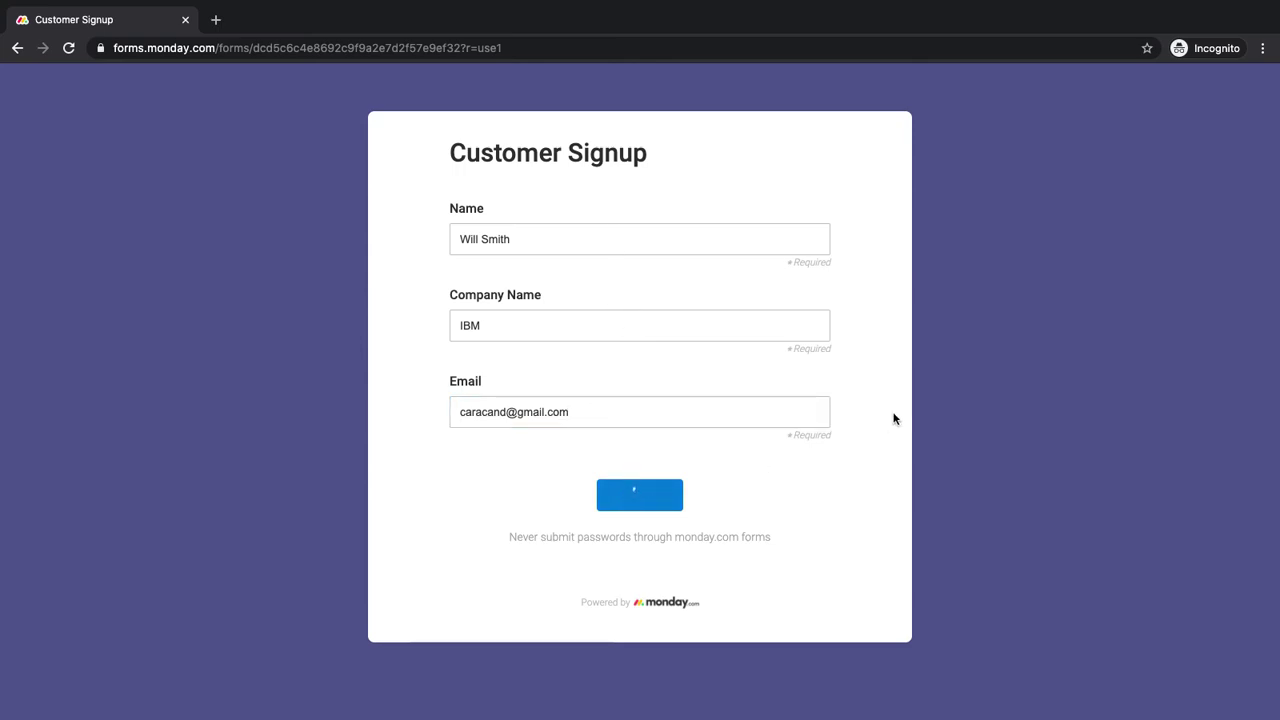
pyautogui.hotkey('ctrl', 'Left')
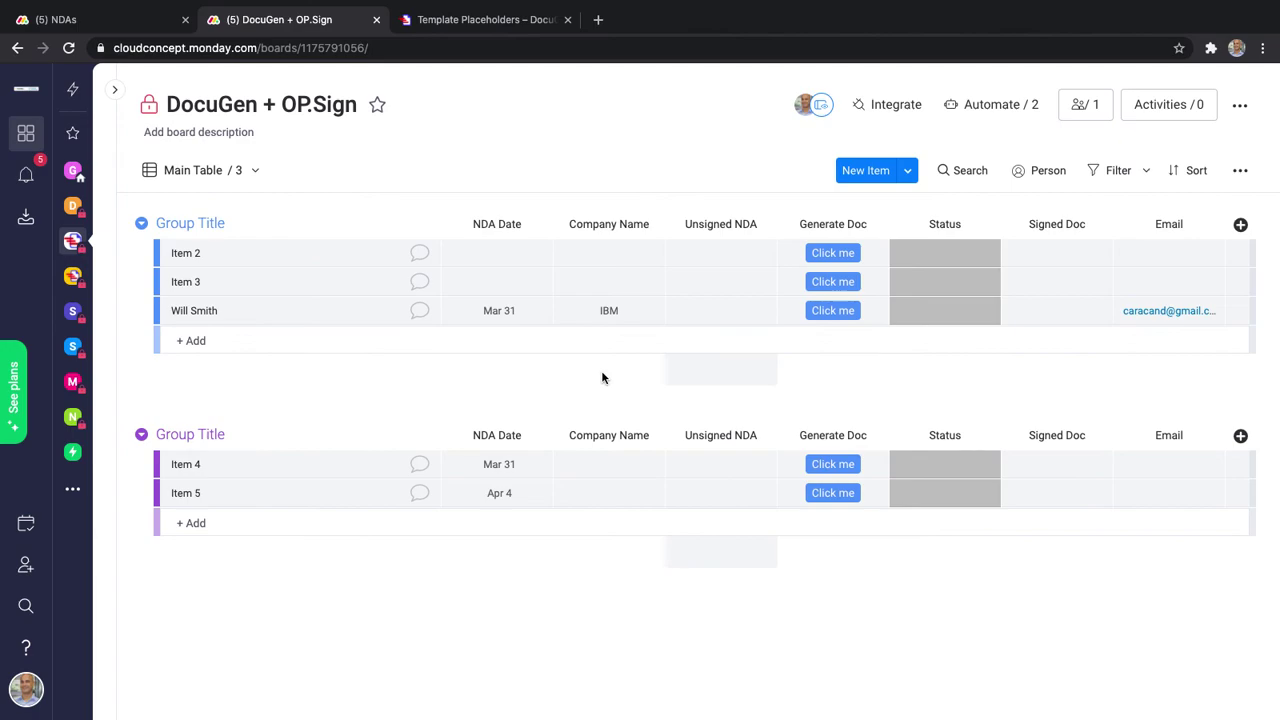
# - Generate the NDA for the new item from its Generate Doc 'Click me' button
pyautogui.click(815, 313)
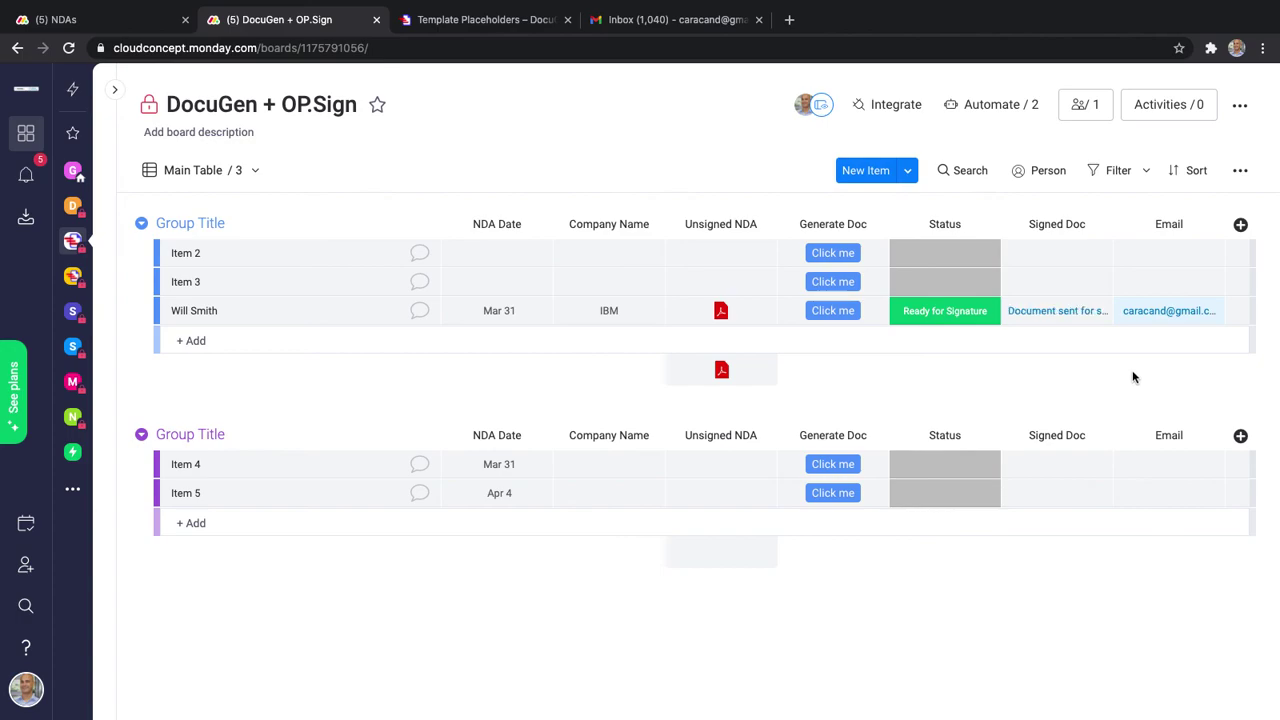
# - In Gmail, open the OP.Sign App e-mail and start Review and sign for the NDA
pyautogui.click(672, 22)
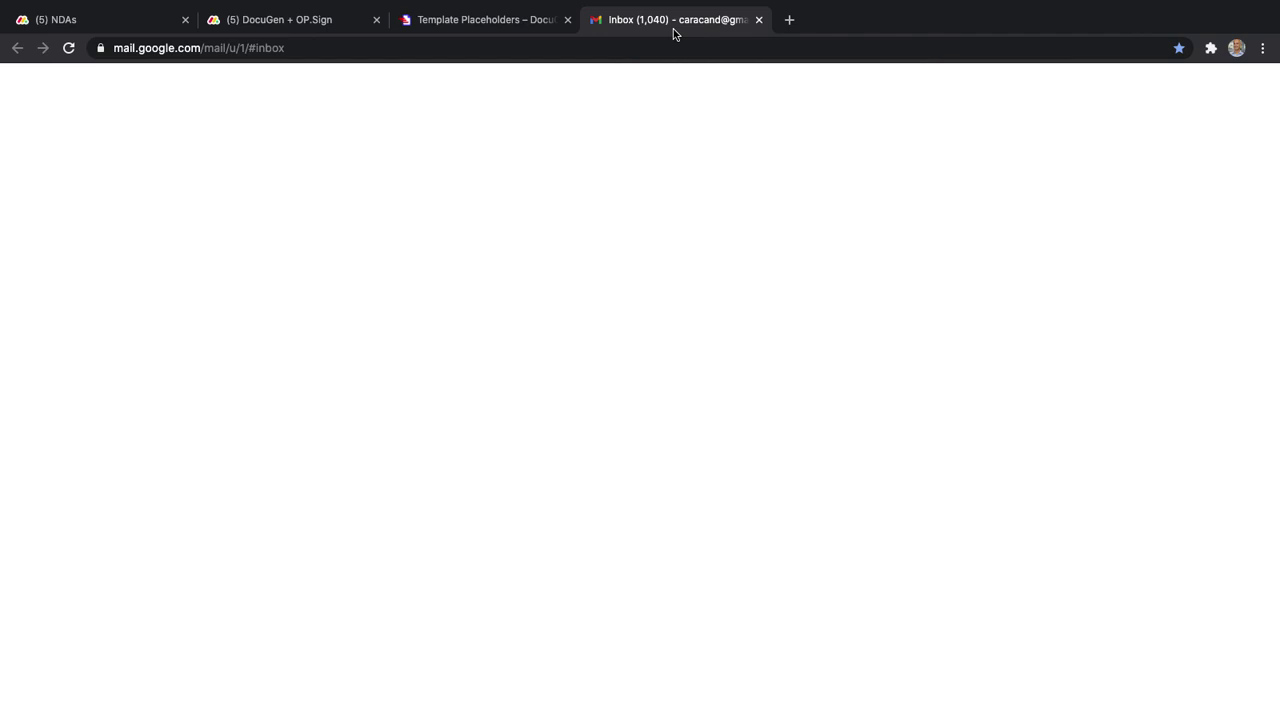
pyautogui.click(443, 248)
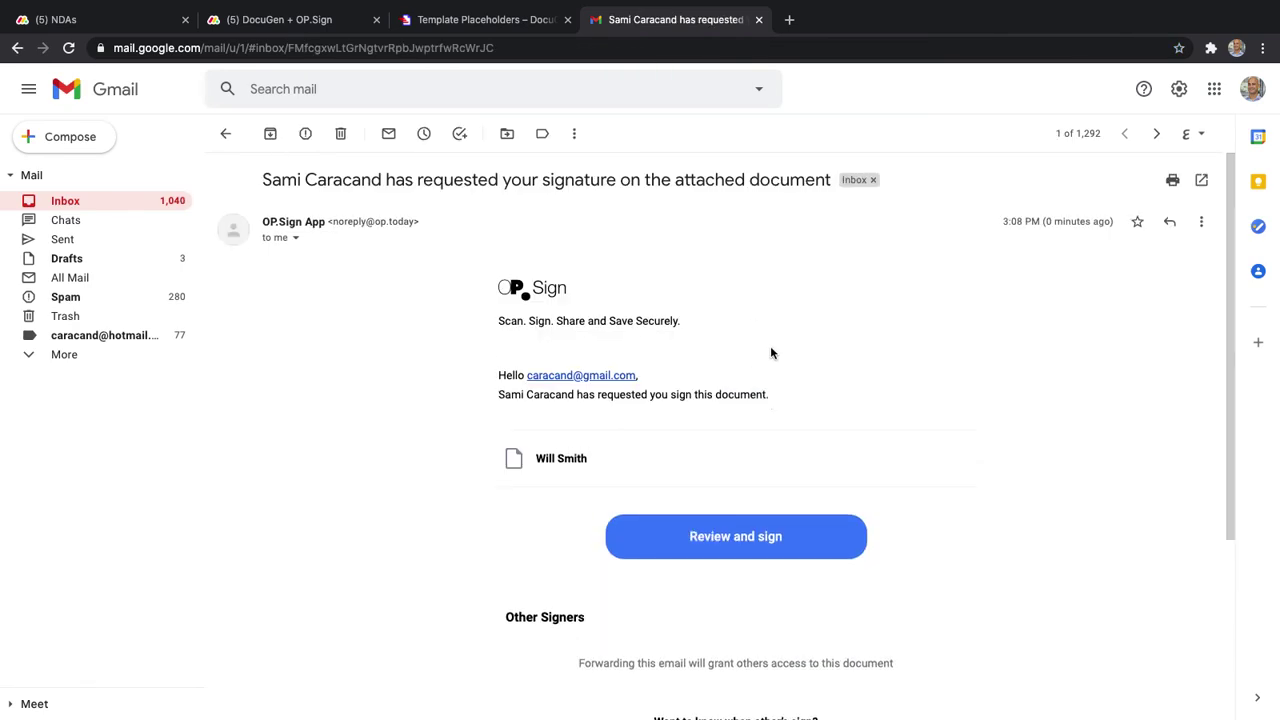
pyautogui.click(737, 536)
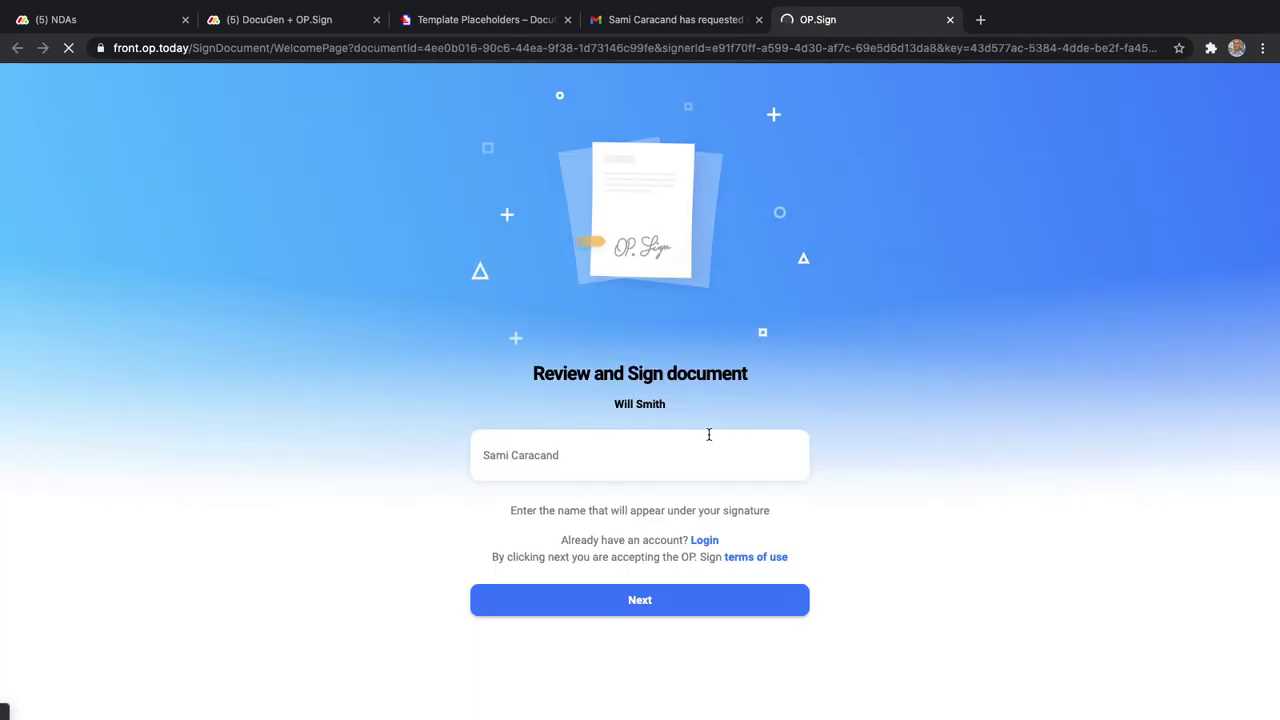
# - Replace the prefilled signer name with the signer's name and proceed to the NDA
pyautogui.tripleClick(663, 443)
pyautogui.write('Will Smith')
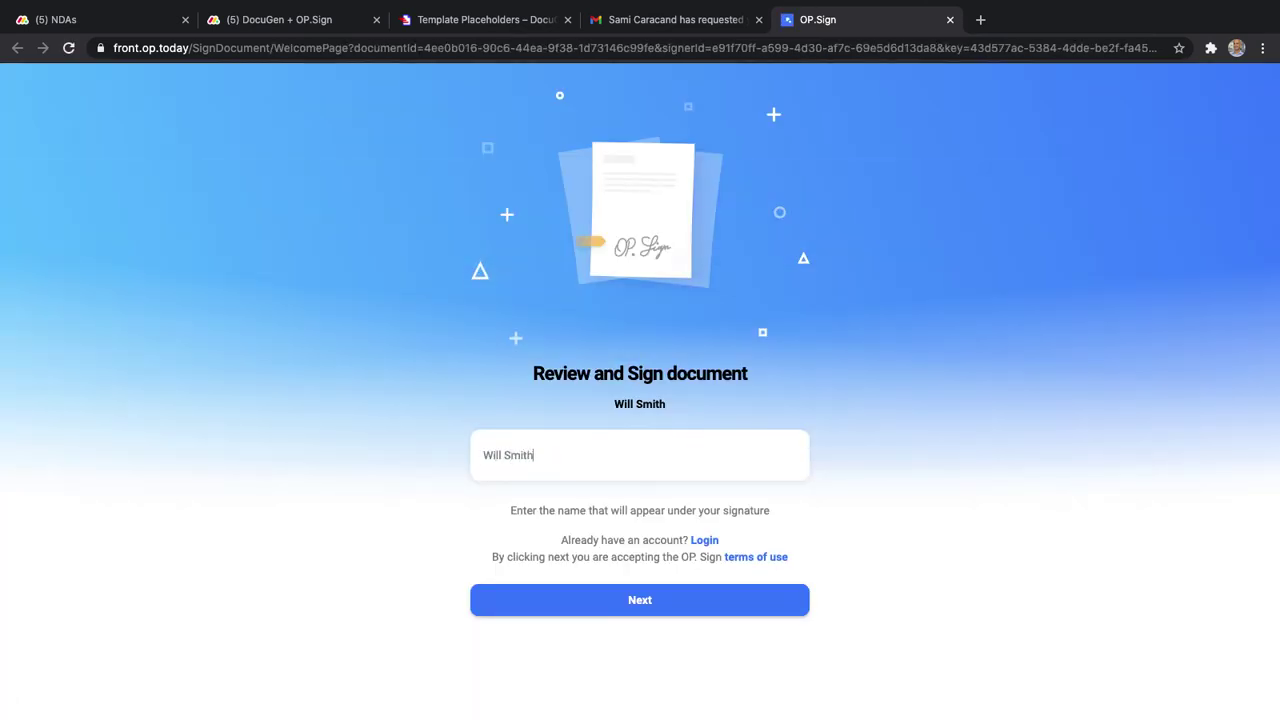
pyautogui.click(688, 603)
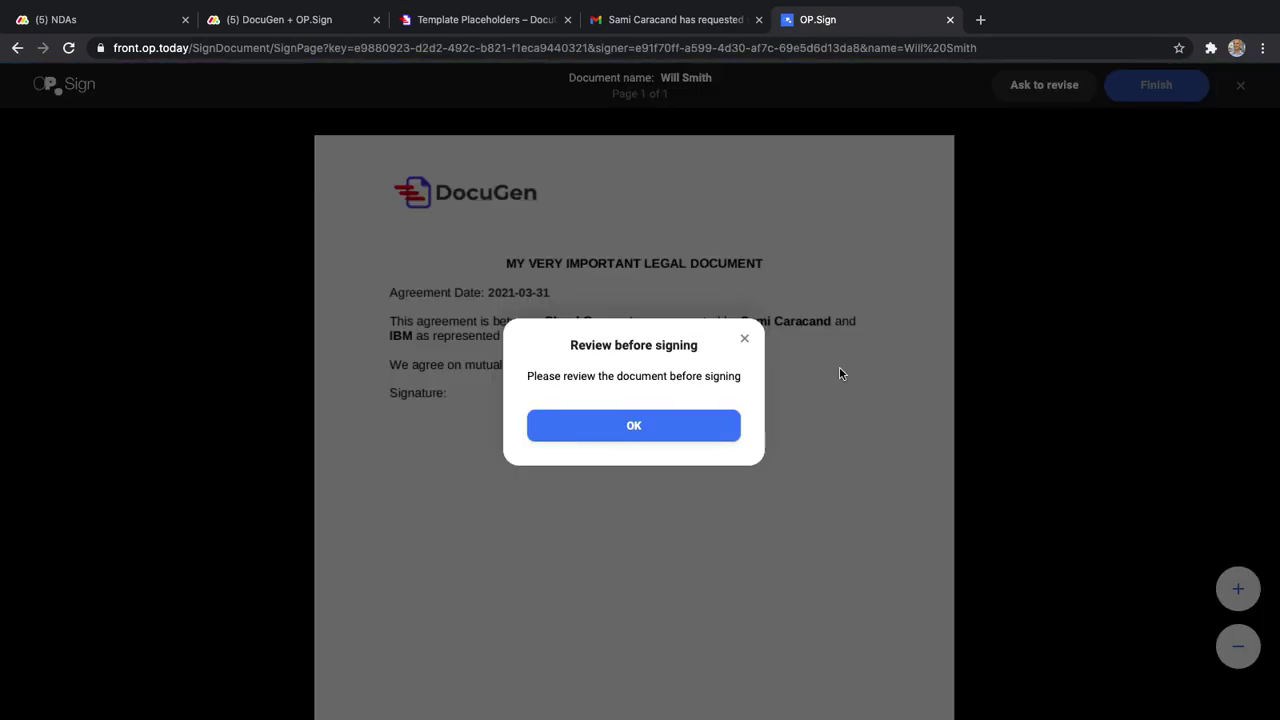
pyautogui.click(680, 420)
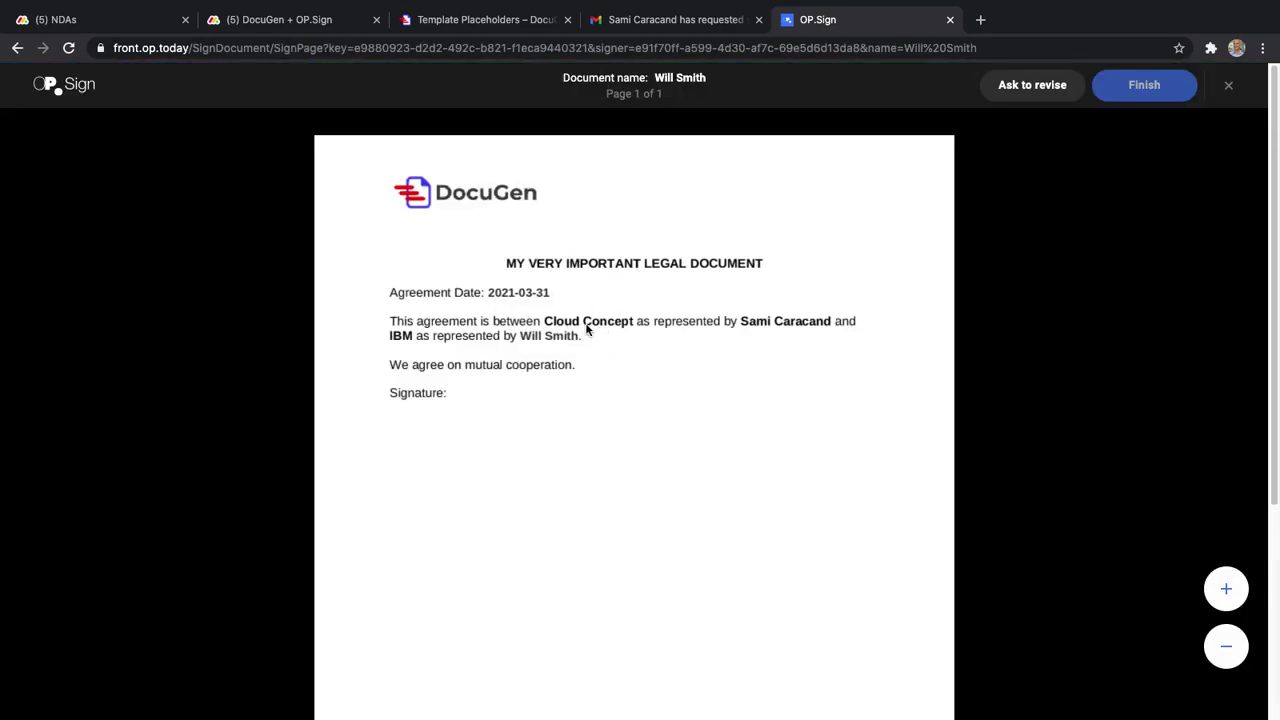
# - Add a drawn signature below Signature:, finish signing, and go back to the monday.com board
pyautogui.click(541, 437)
pyautogui.click(620, 377)
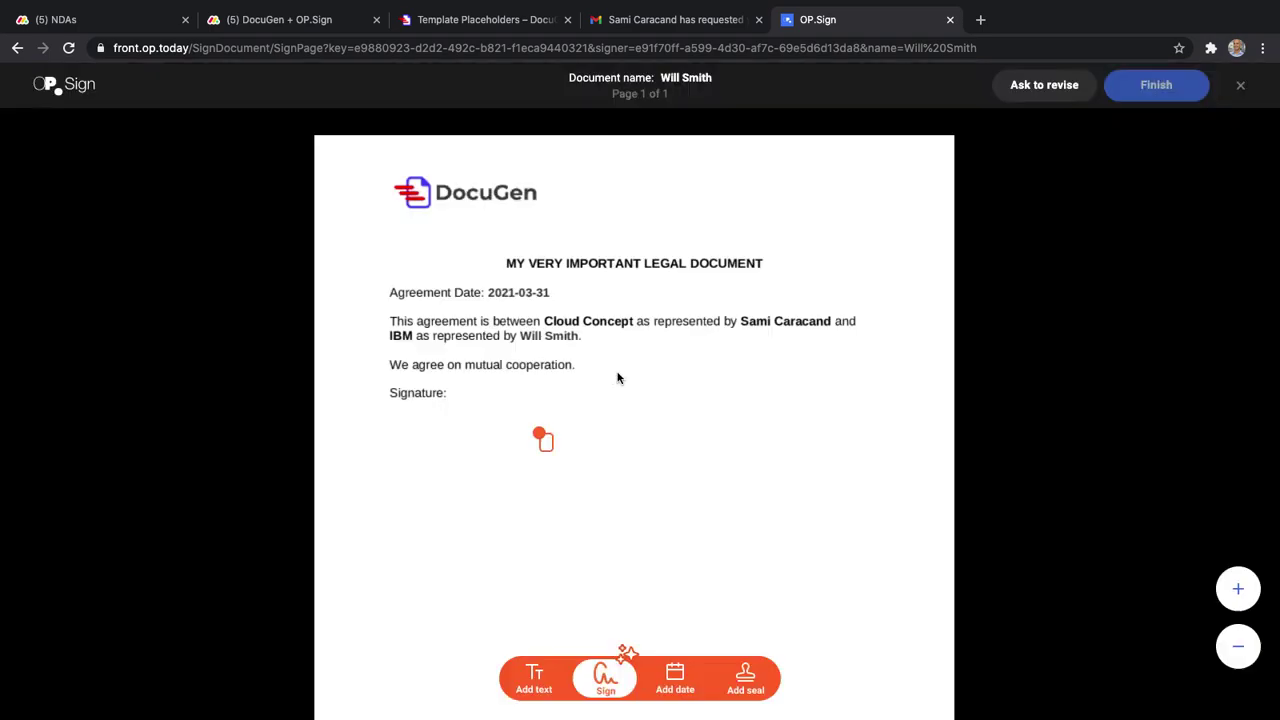
pyautogui.moveTo(532, 358)
pyautogui.mouseDown()
pyautogui.moveTo(643, 357)
pyautogui.moveTo(560, 443)
pyautogui.mouseUp()
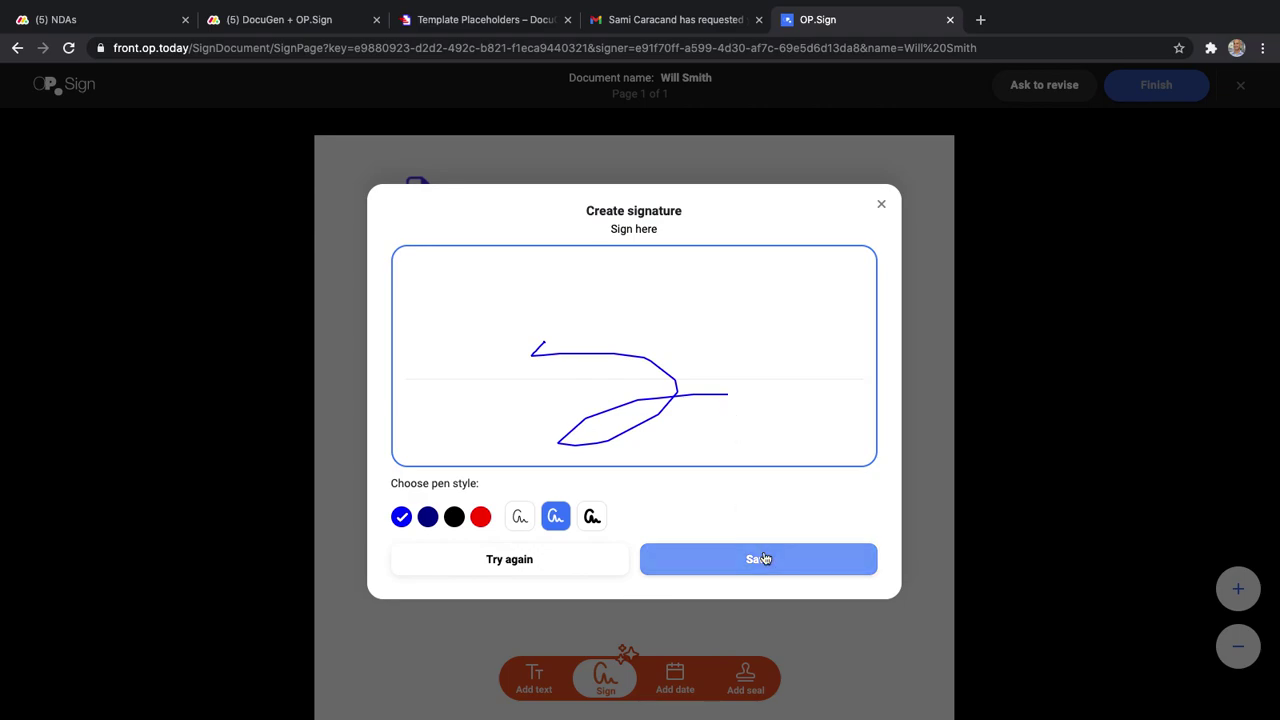
pyautogui.click(760, 559)
pyautogui.click(1143, 91)
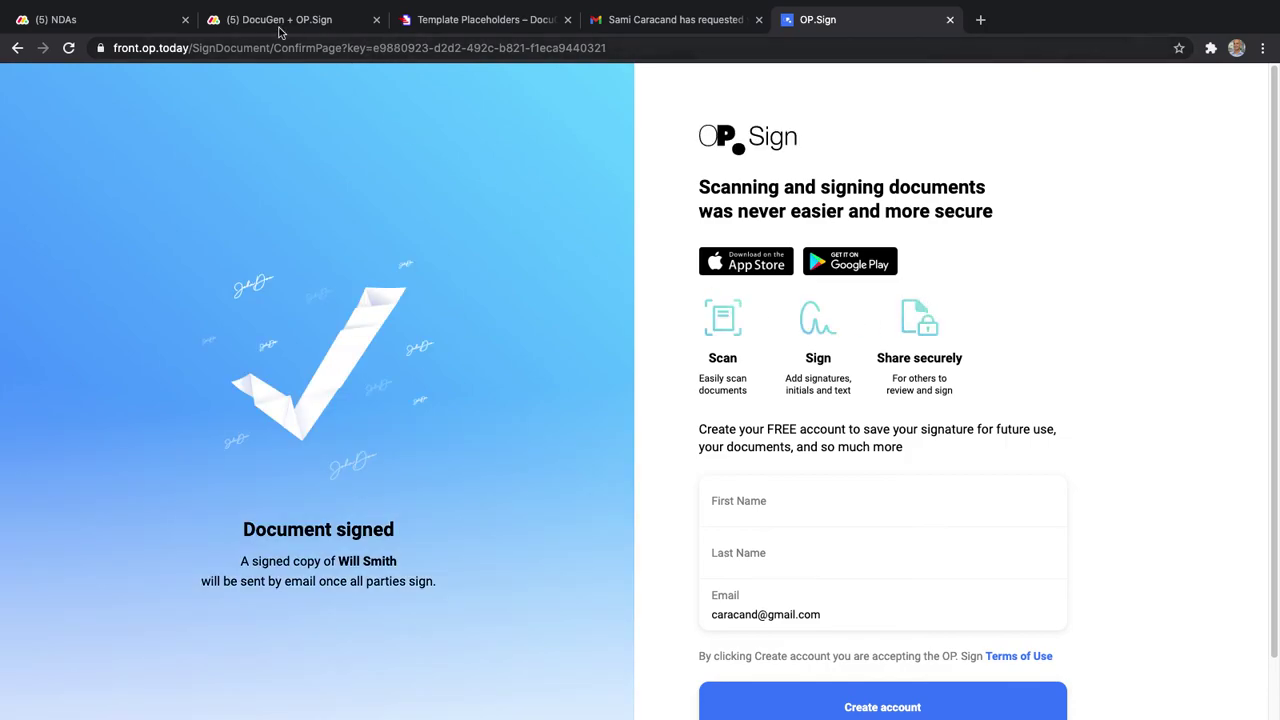
pyautogui.click(286, 22)
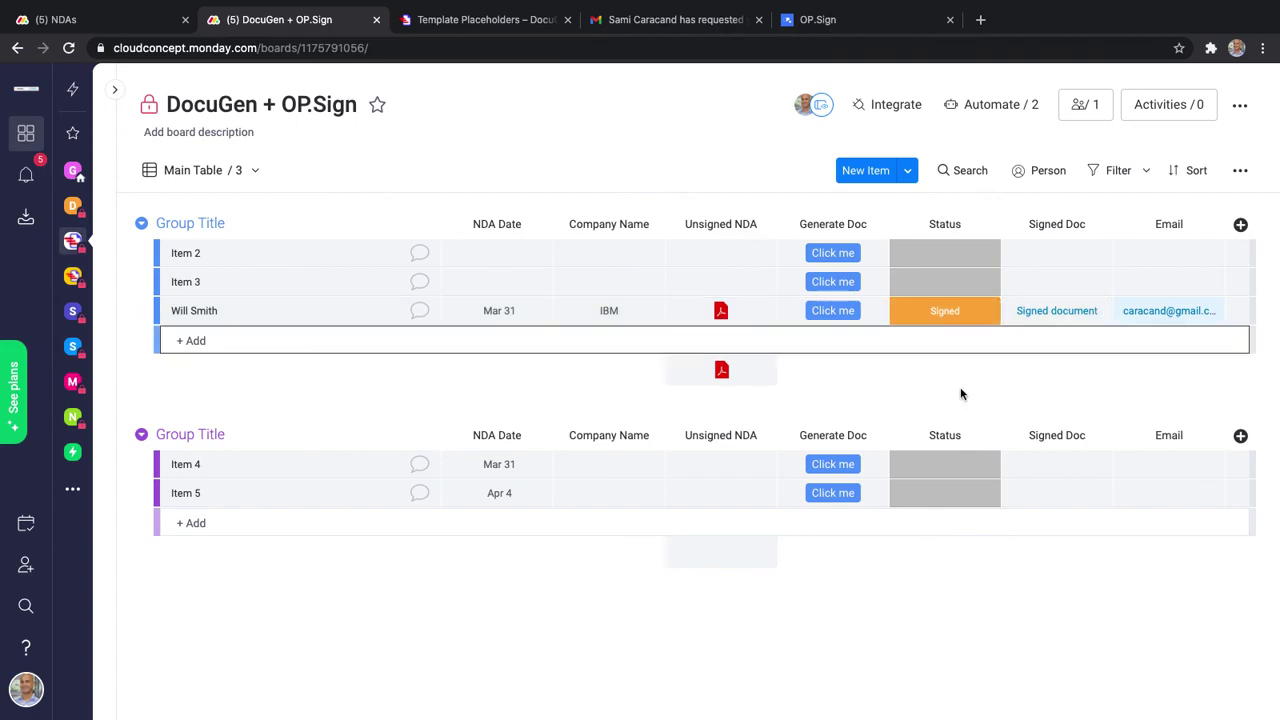
pyautogui.click(1057, 311)
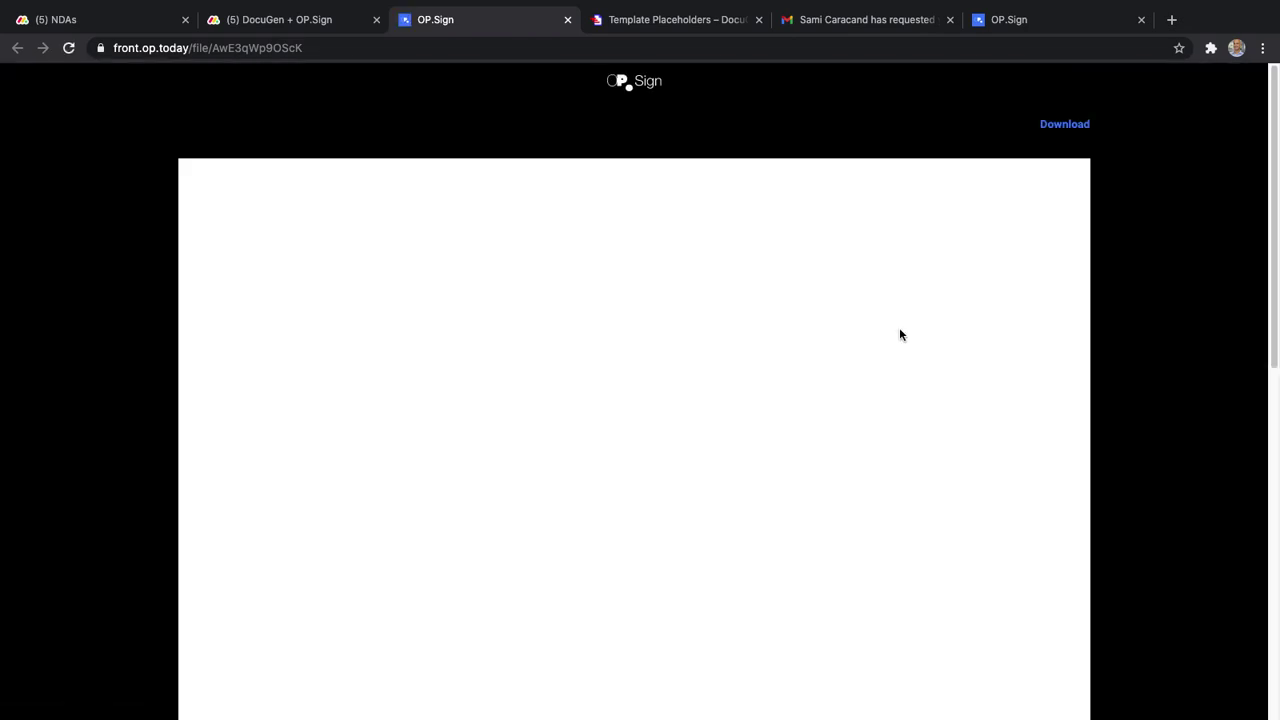
pyautogui.scroll(-2, 899, 327)
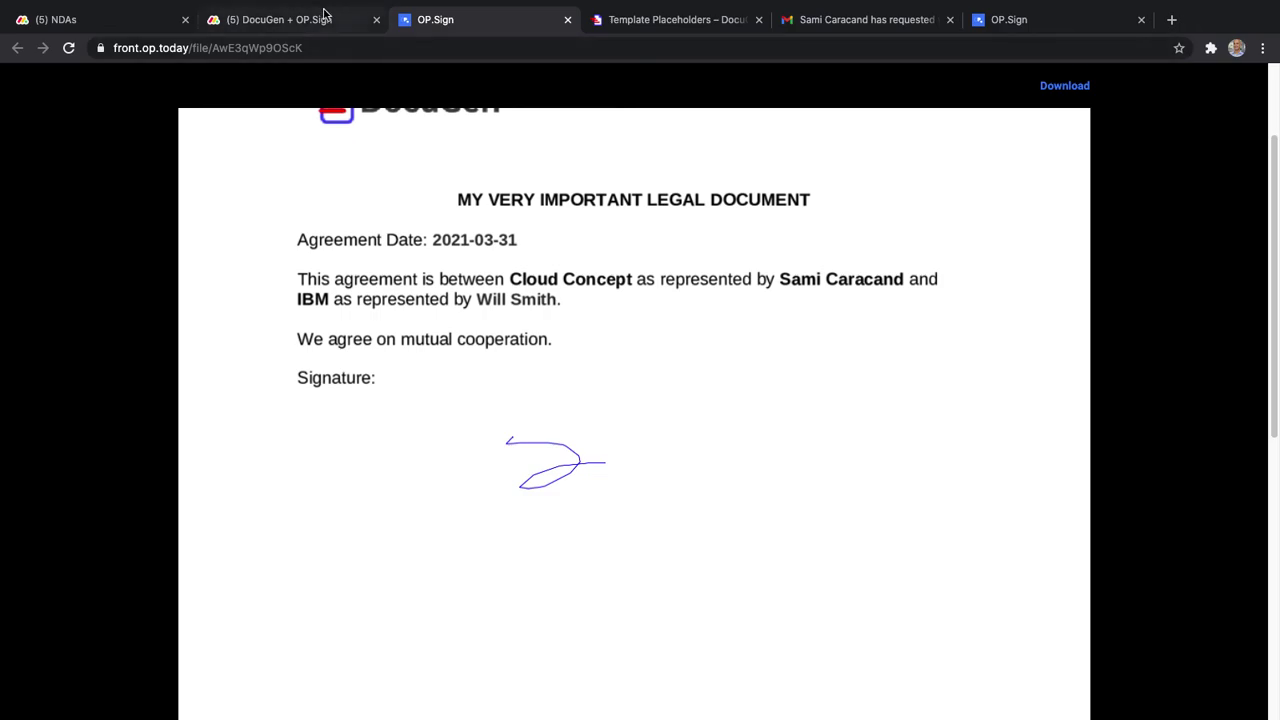
pyautogui.click(323, 14)
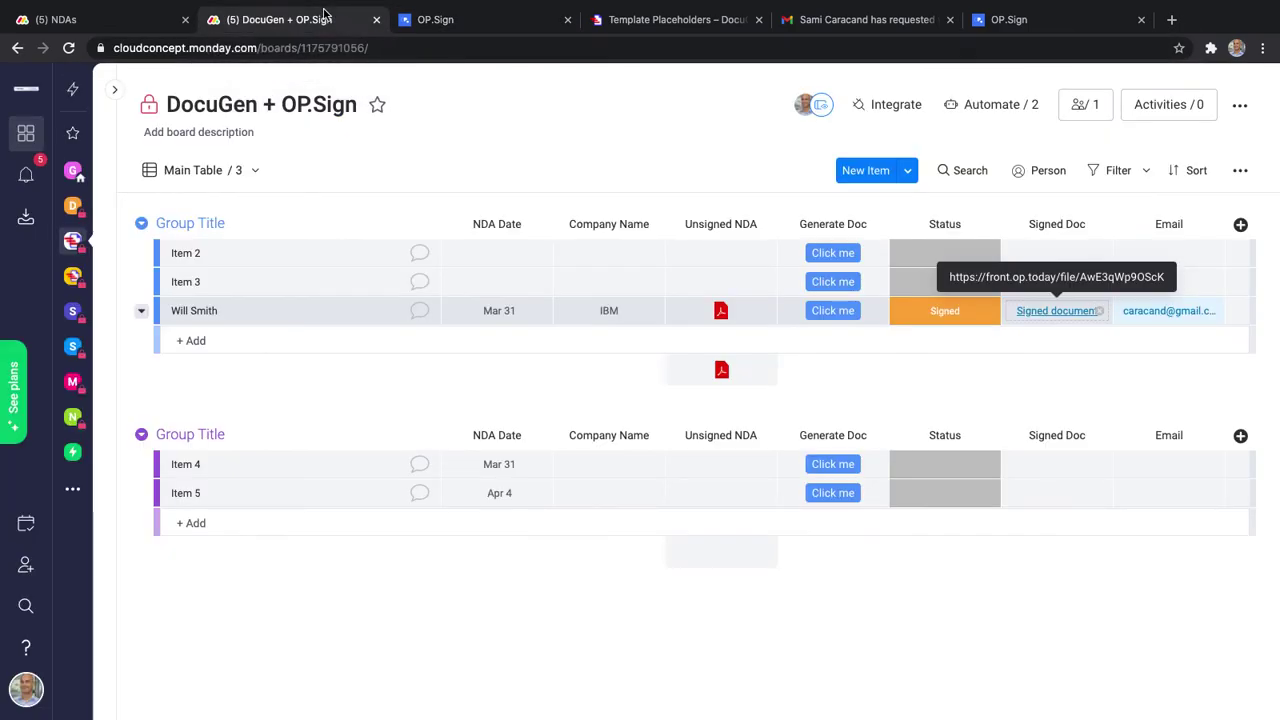